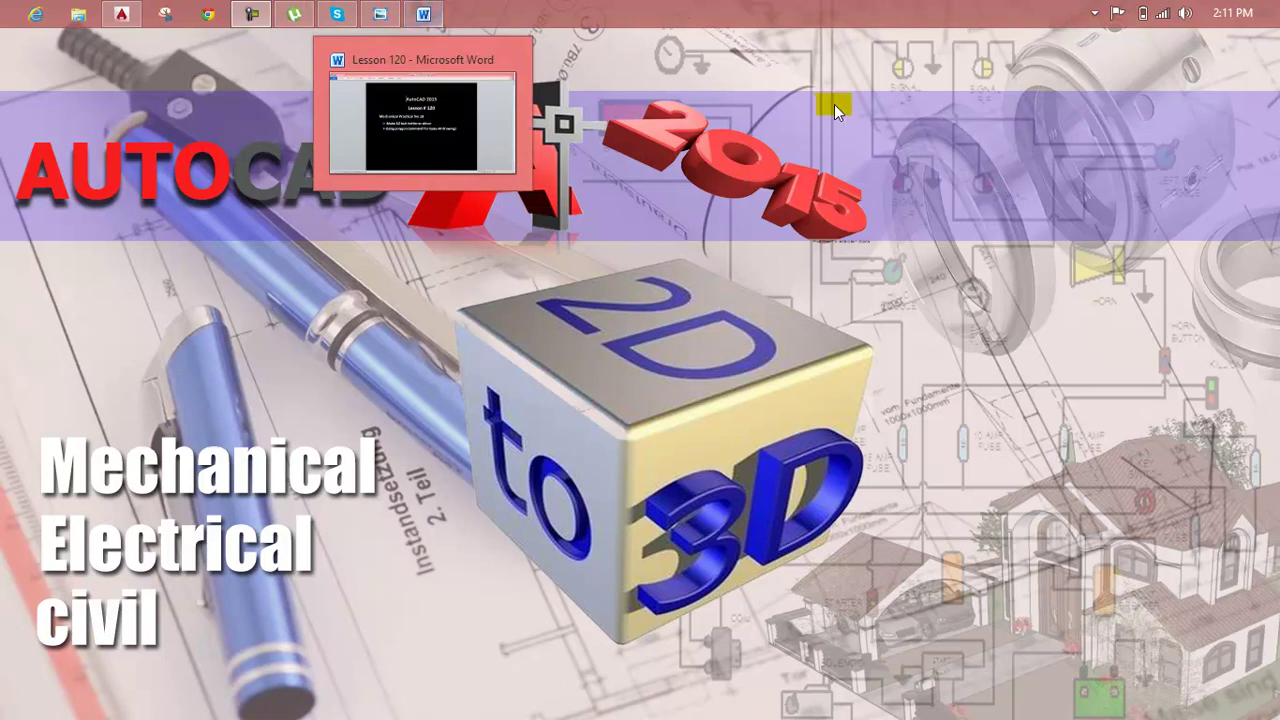
- Bring up the Word document 'Lesson 120' showing the Mechanical Practical No 19 title page
left_click(423, 12)
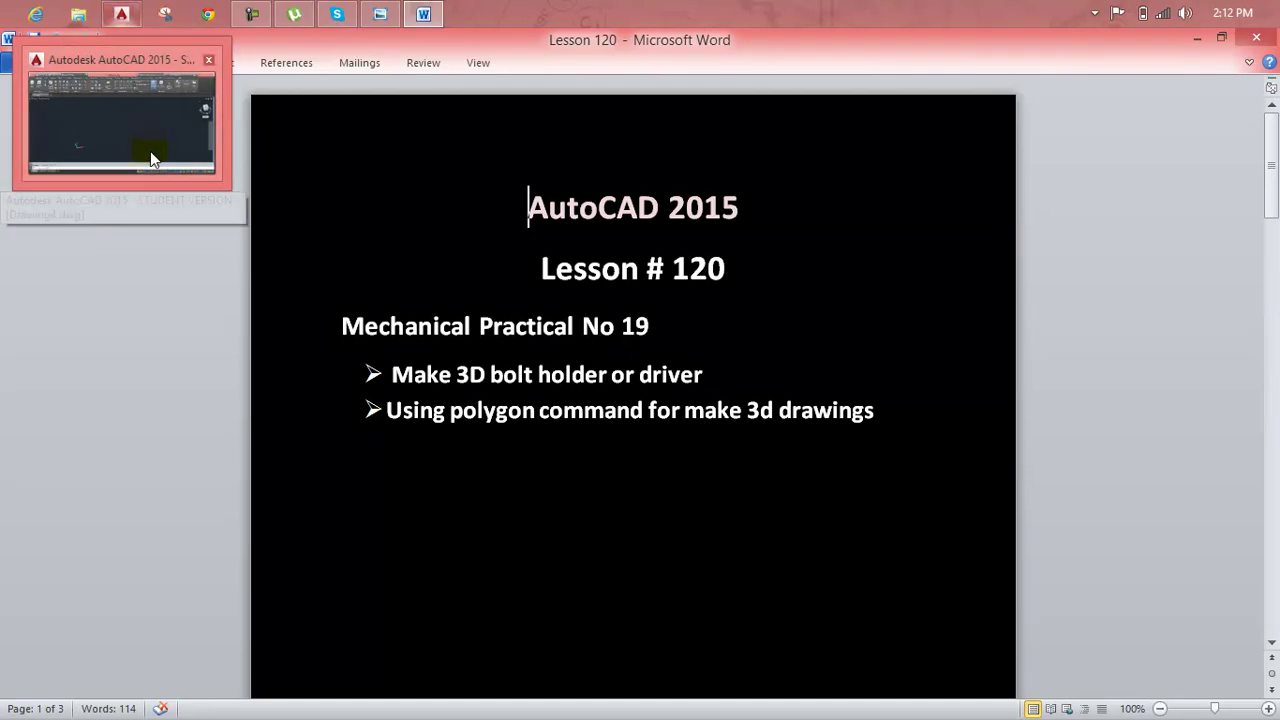
- Preview the finished hexagonal wrench picture, then return to the empty Drawing4 in AutoCAD
mouse_move(121, 14)
left_click(150, 151)
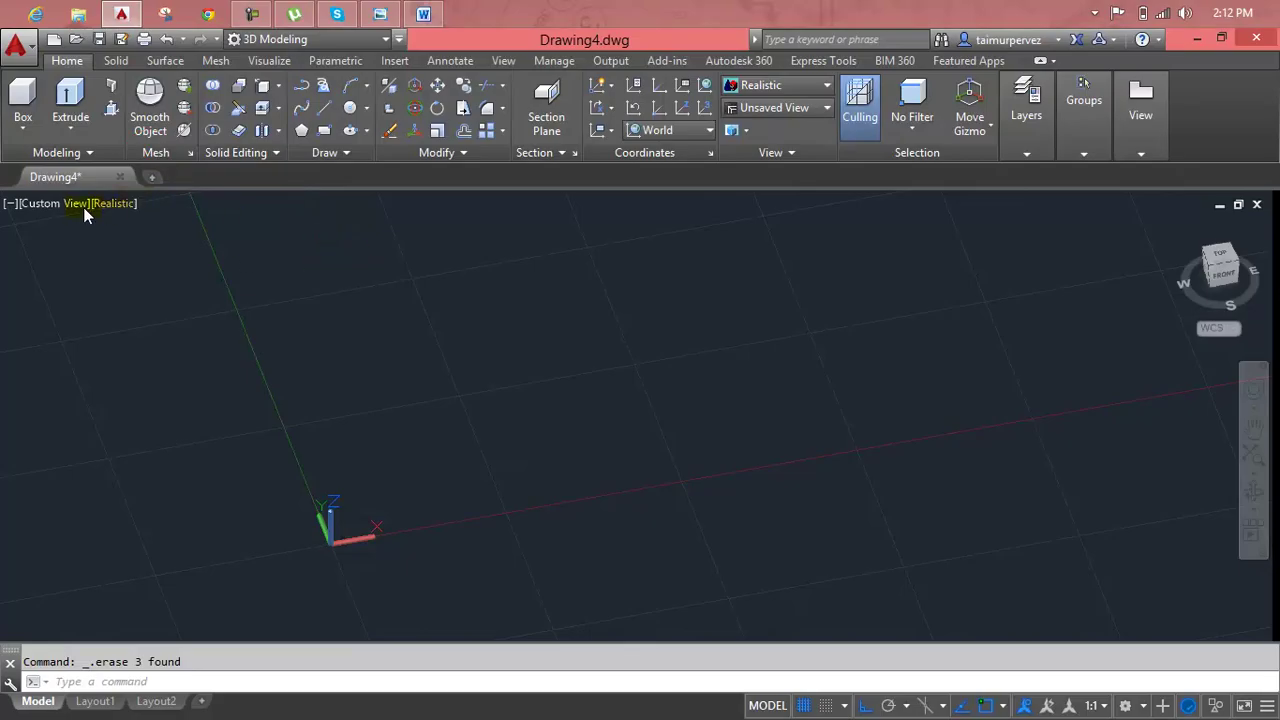
left_click(83, 207)
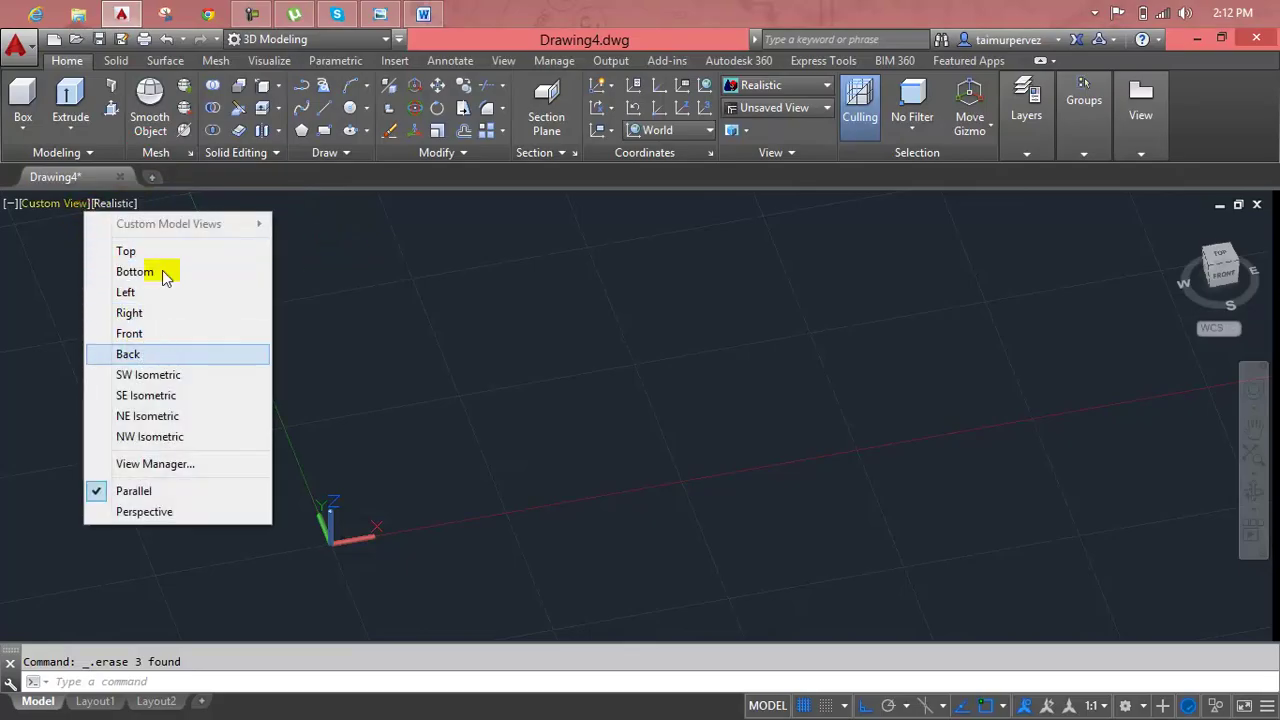
left_click(378, 15)
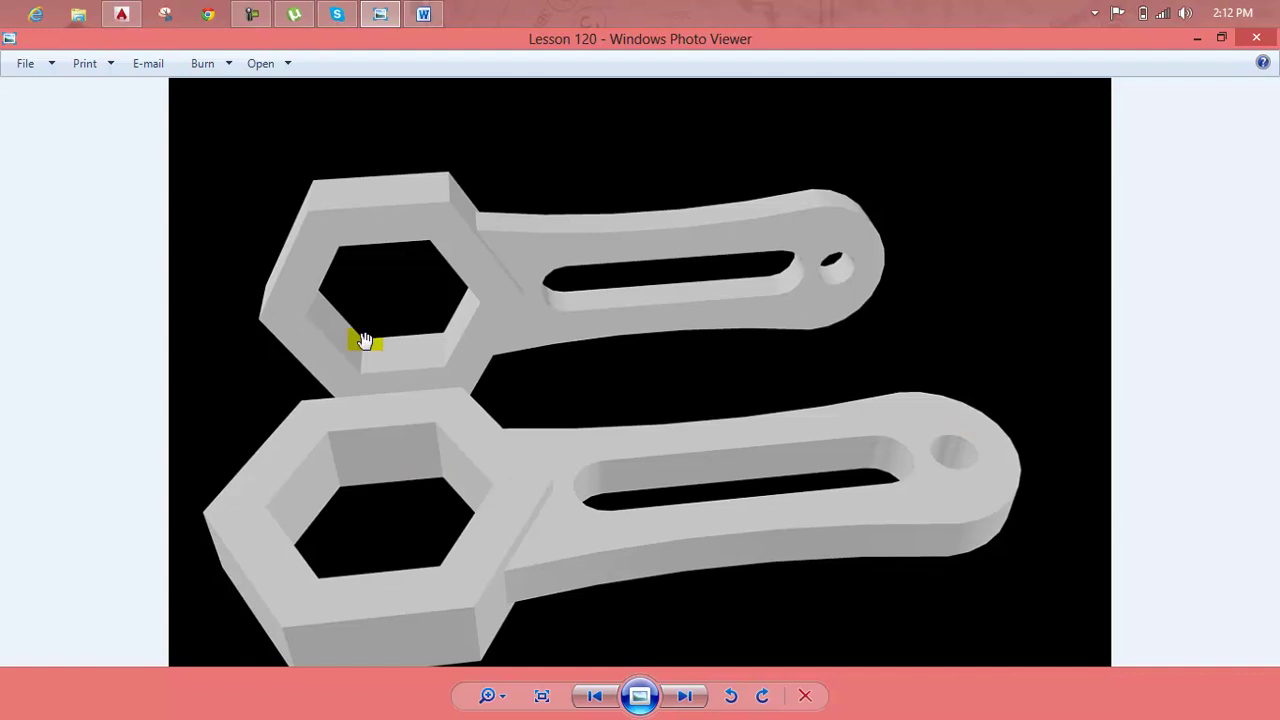
left_click(118, 14)
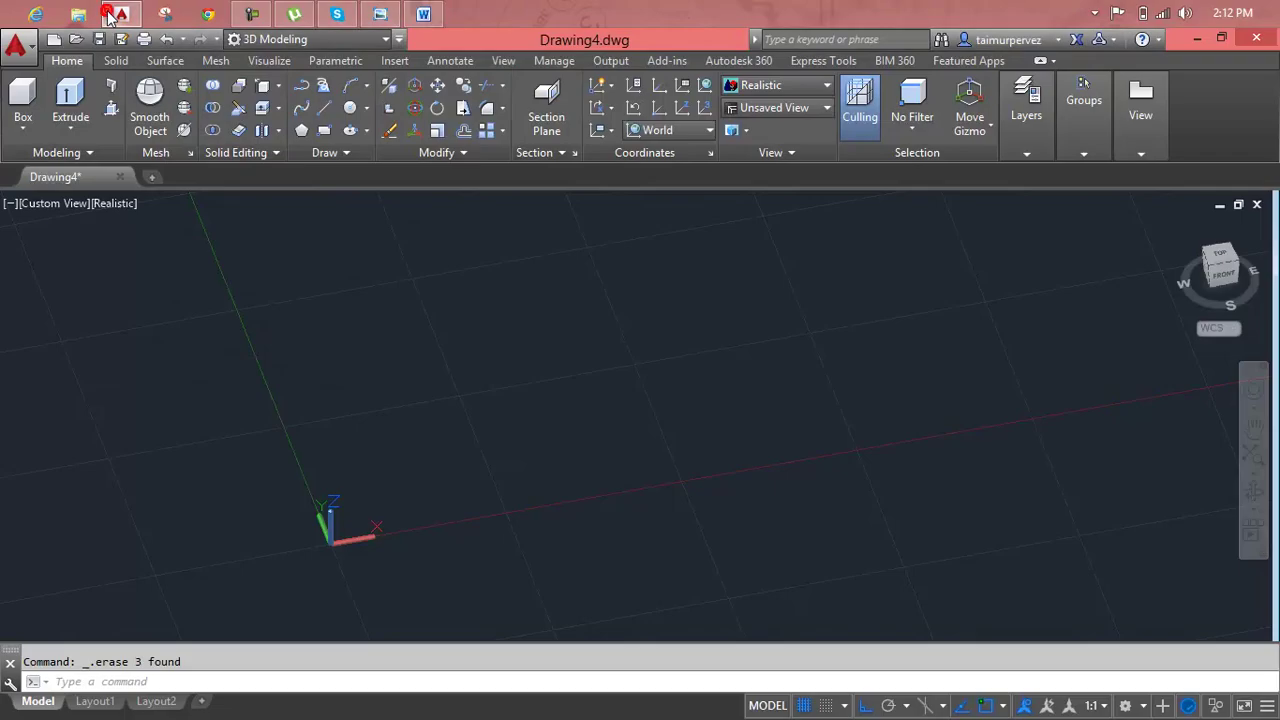
- Switch to the Top view in 2D Wireframe and start the POLYGON command
left_click(68, 205)
left_click(86, 250)
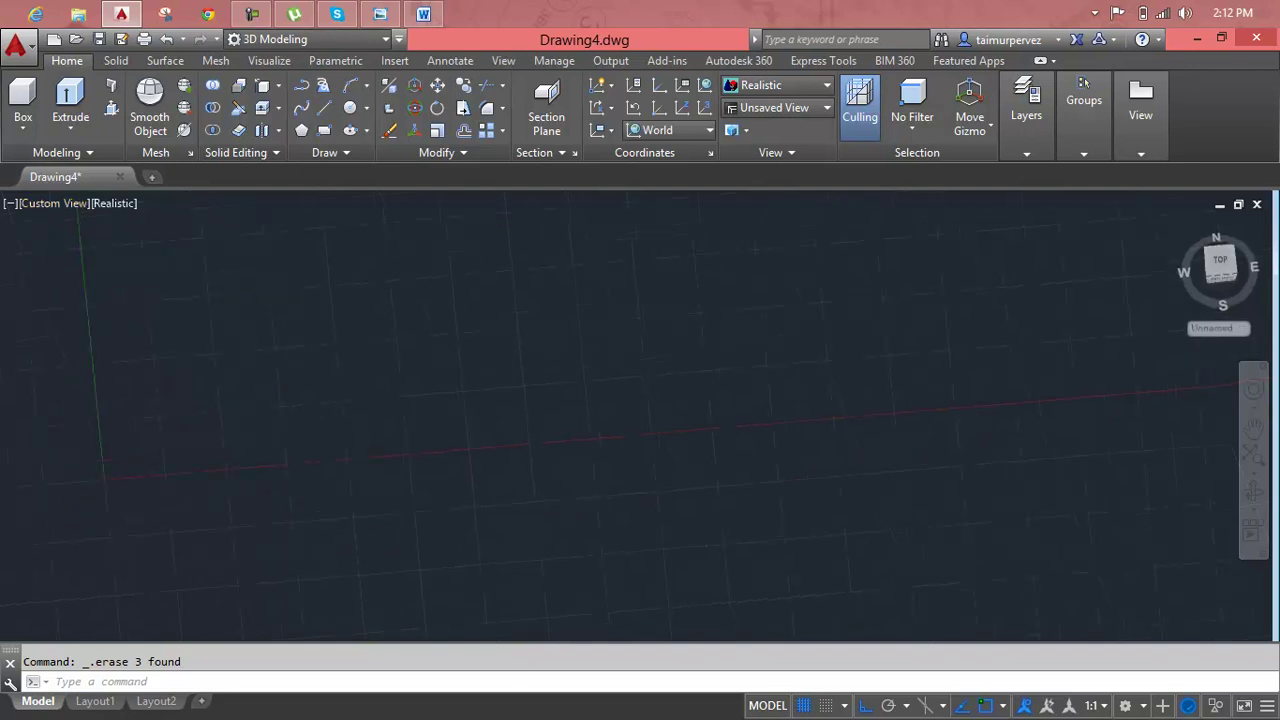
left_click(68, 205)
left_click(90, 246)
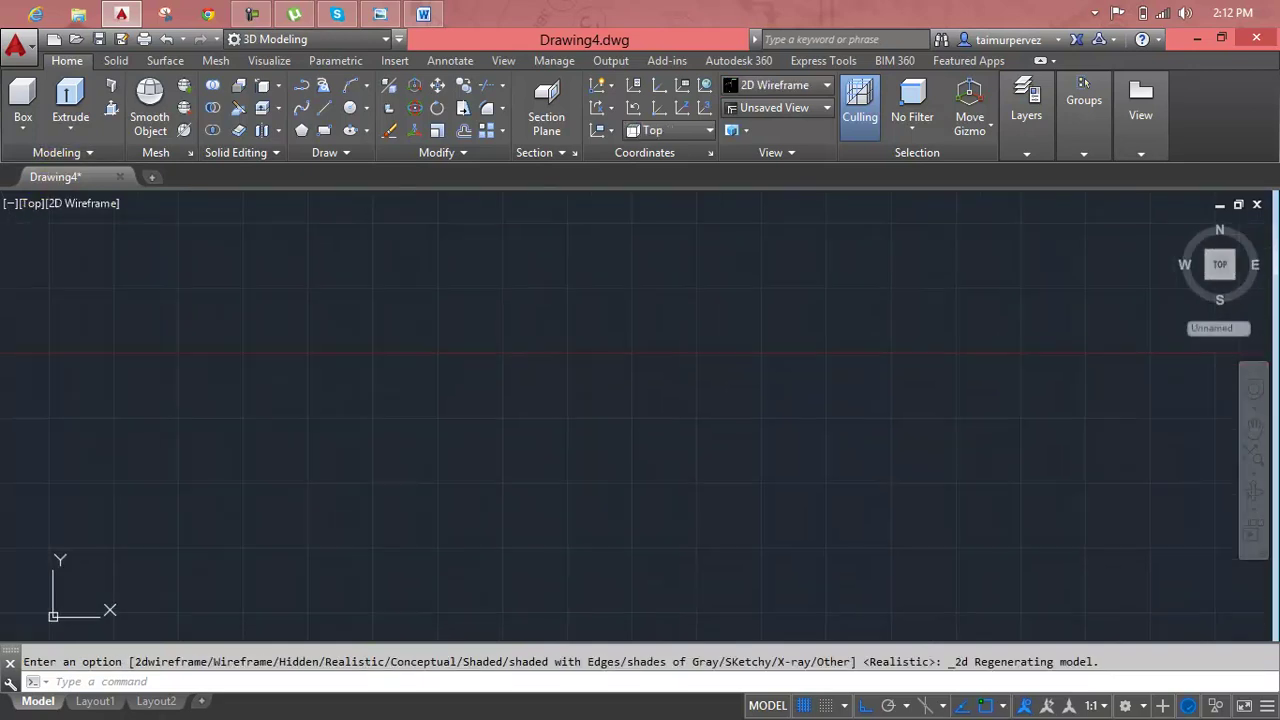
key("Escape")
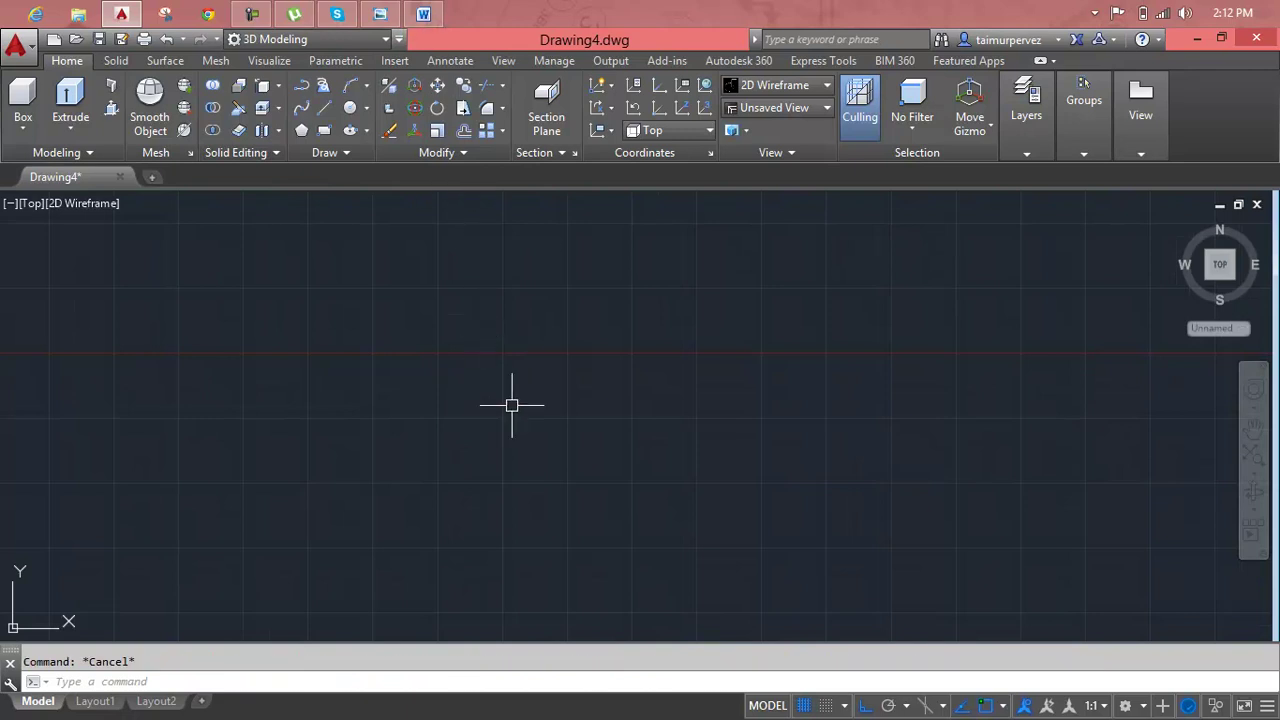
type("pol")
key("Return")
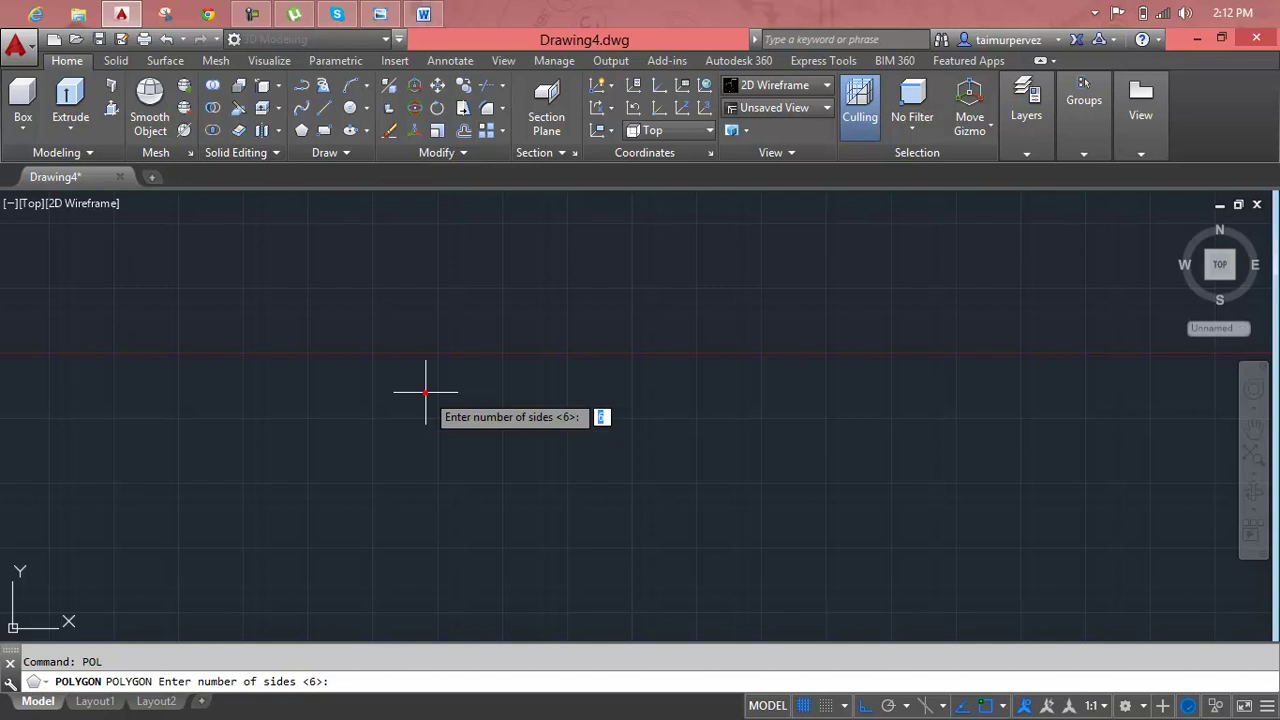
- Draw a six-sided polygon inscribed in a circle of radius 5
key("Return")
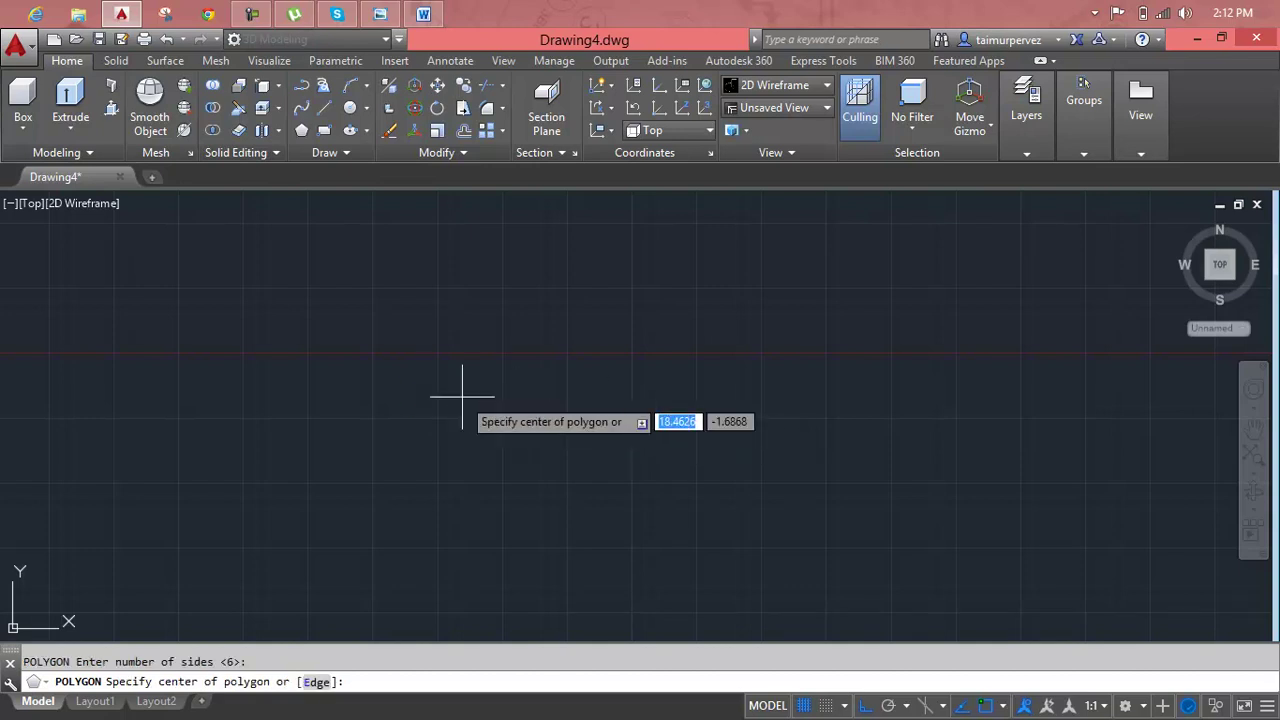
left_click(438, 380)
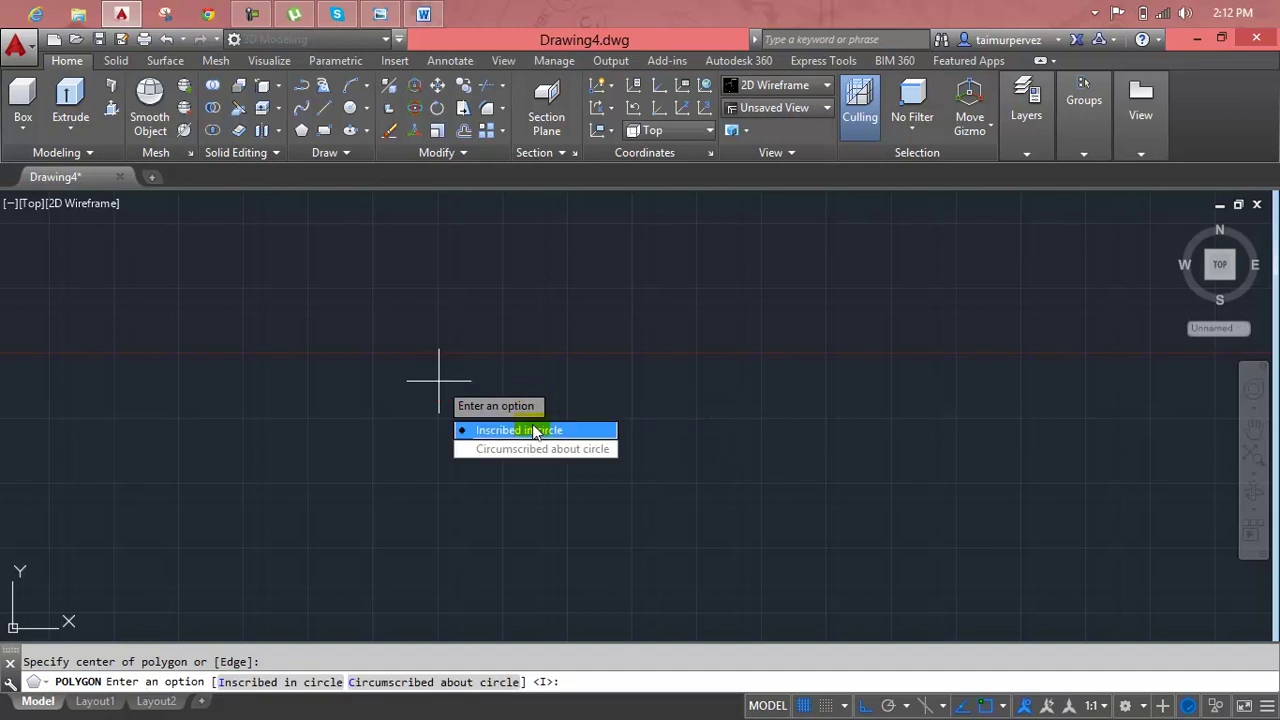
left_click(535, 430)
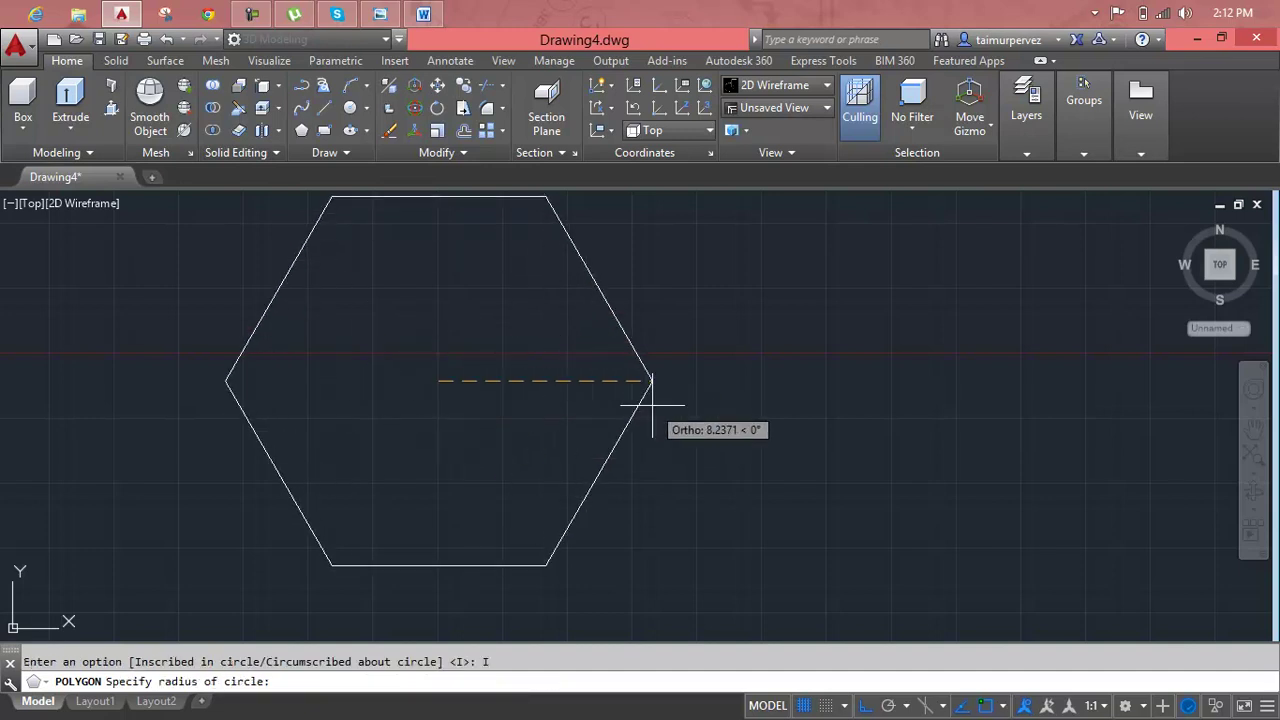
type("5")
key("Return")
scroll(670, 380, "down", 2)
middle_click_drag(669, 380, 572, 376)
- Offset the hexagon 2 units inward to create a second, smaller hexagon
key("Escape")
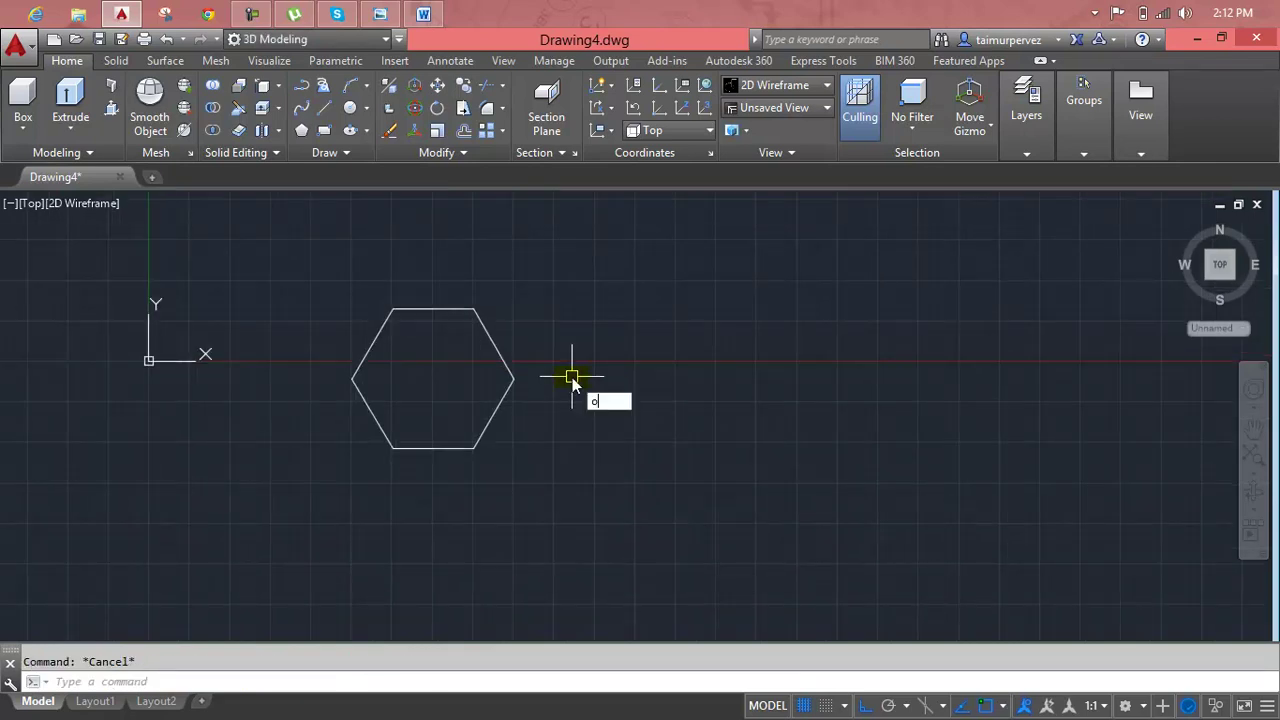
key("Return")
key("Return")
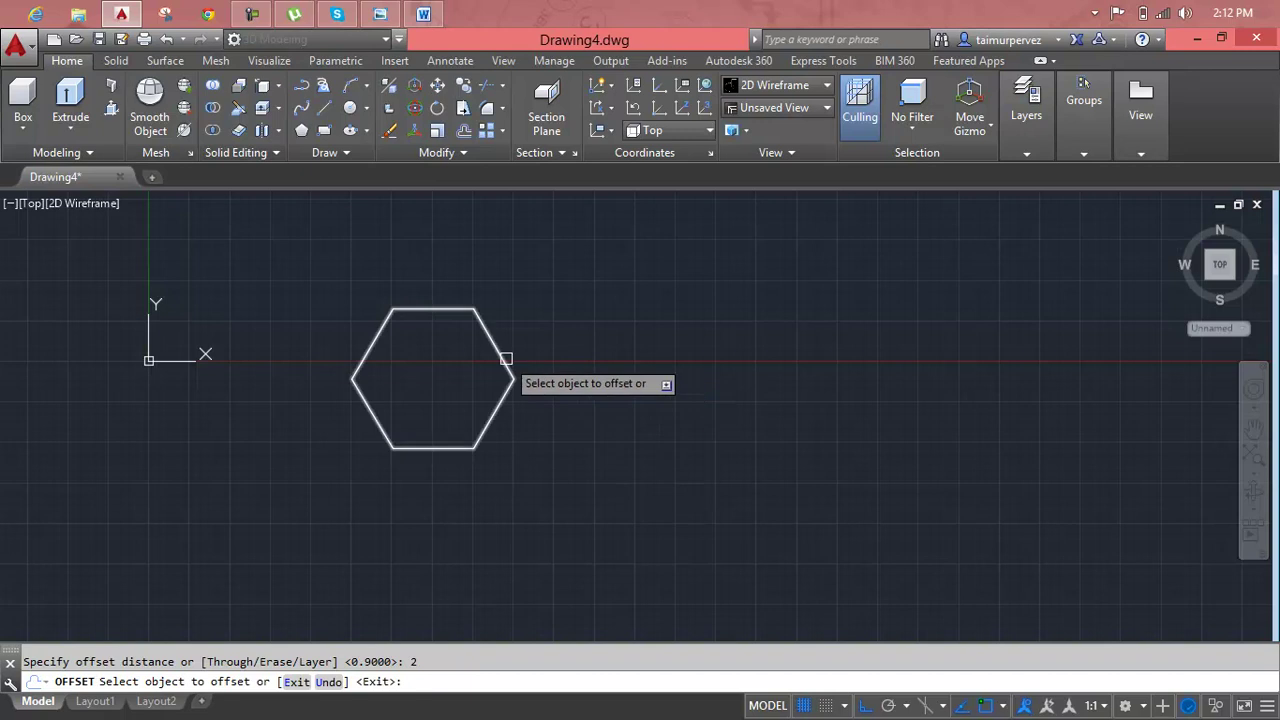
left_click(504, 361)
left_click(477, 374)
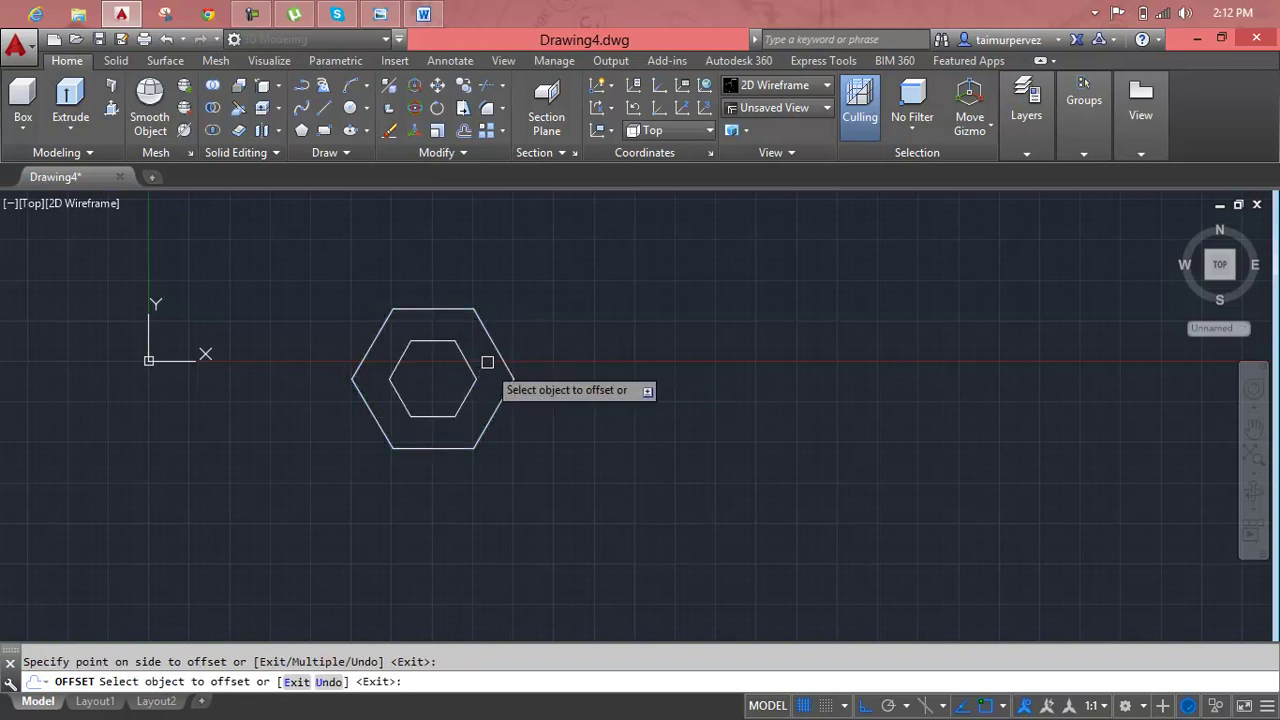
key("Escape")
scroll(472, 375, "up", 3)
scroll(408, 330, "up", 2)
key("Escape")
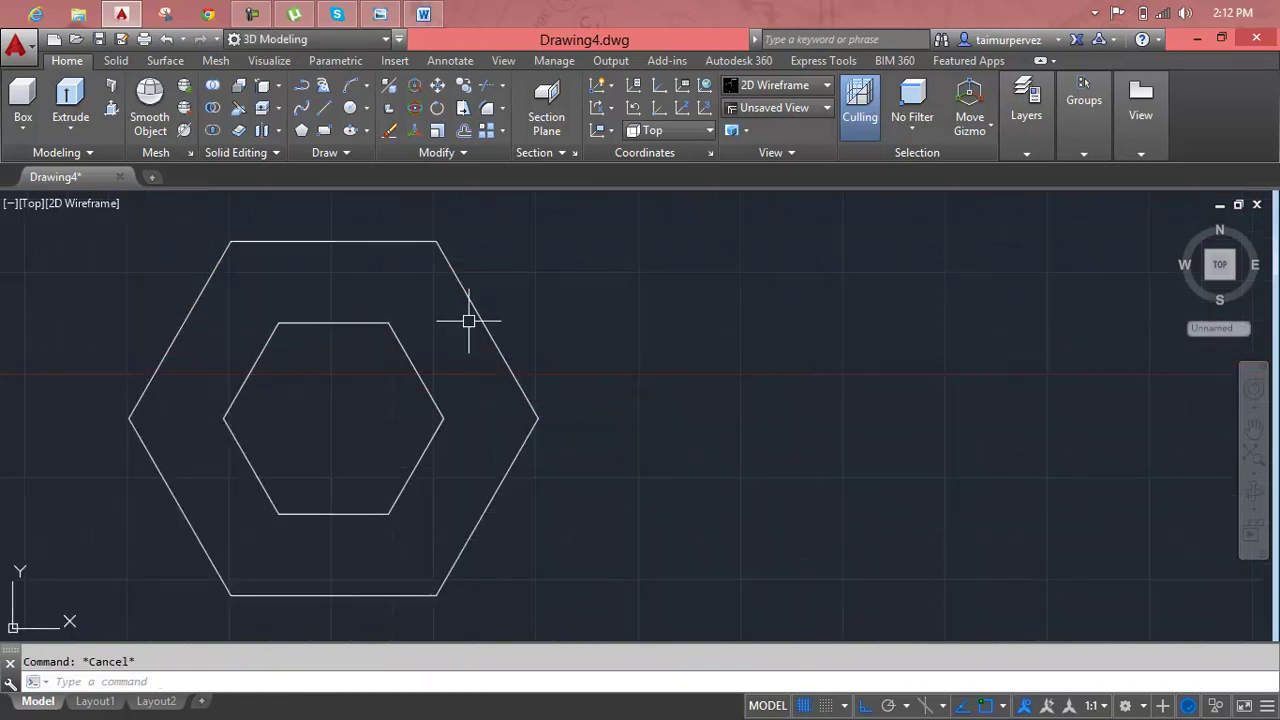
- Draw two 20-unit lines rightward from the inner hexagon's top-right and bottom-right corners
type("l")
key("Return")
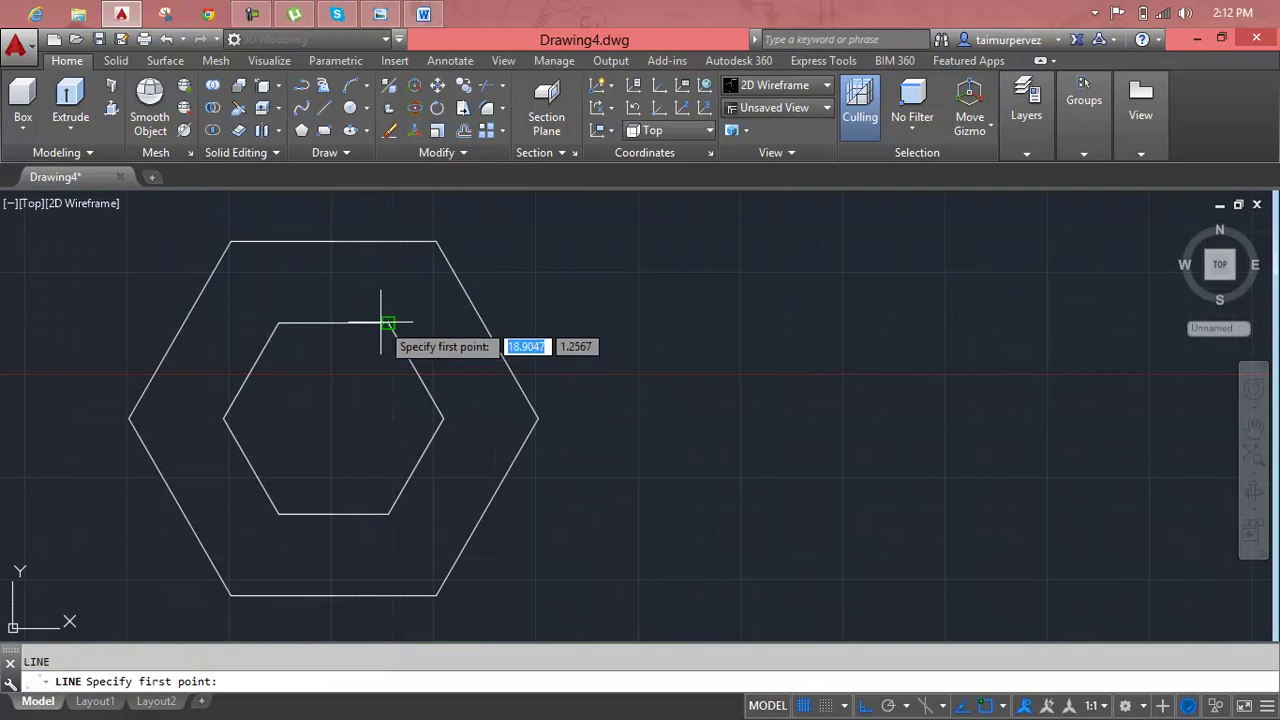
left_click(386, 323)
type("20")
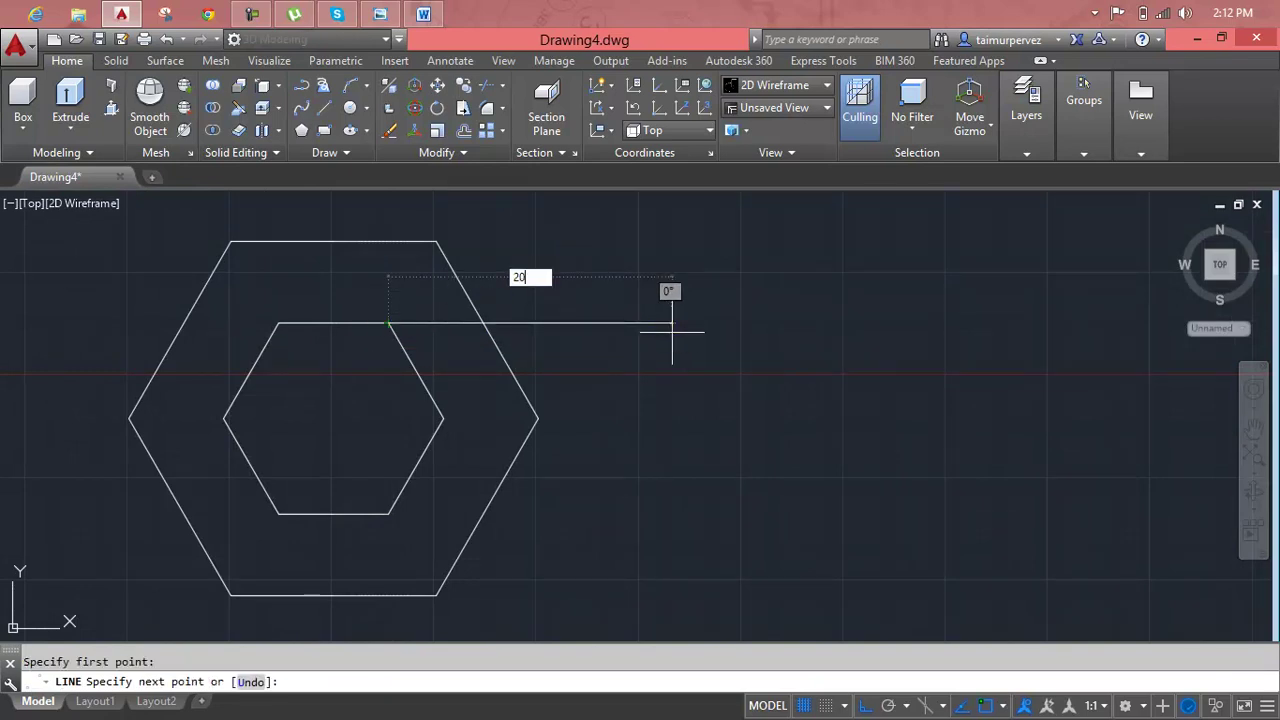
key("Return")
key("Return")
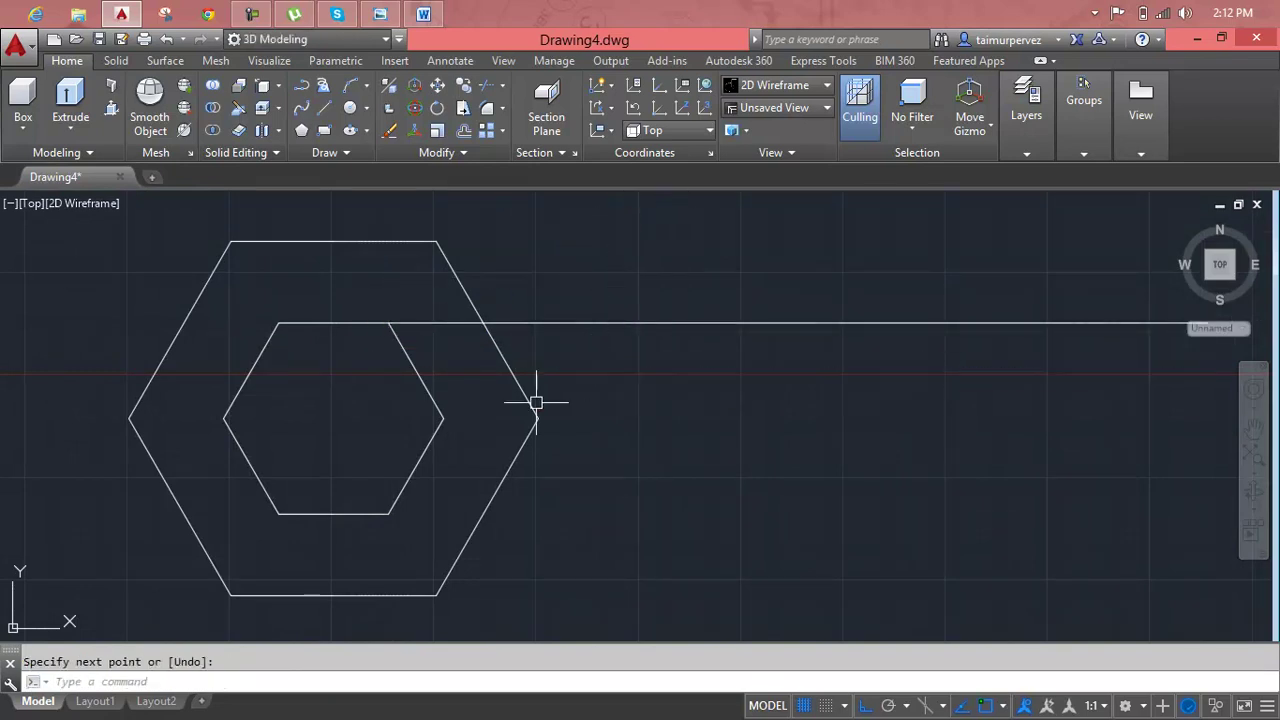
key("Return")
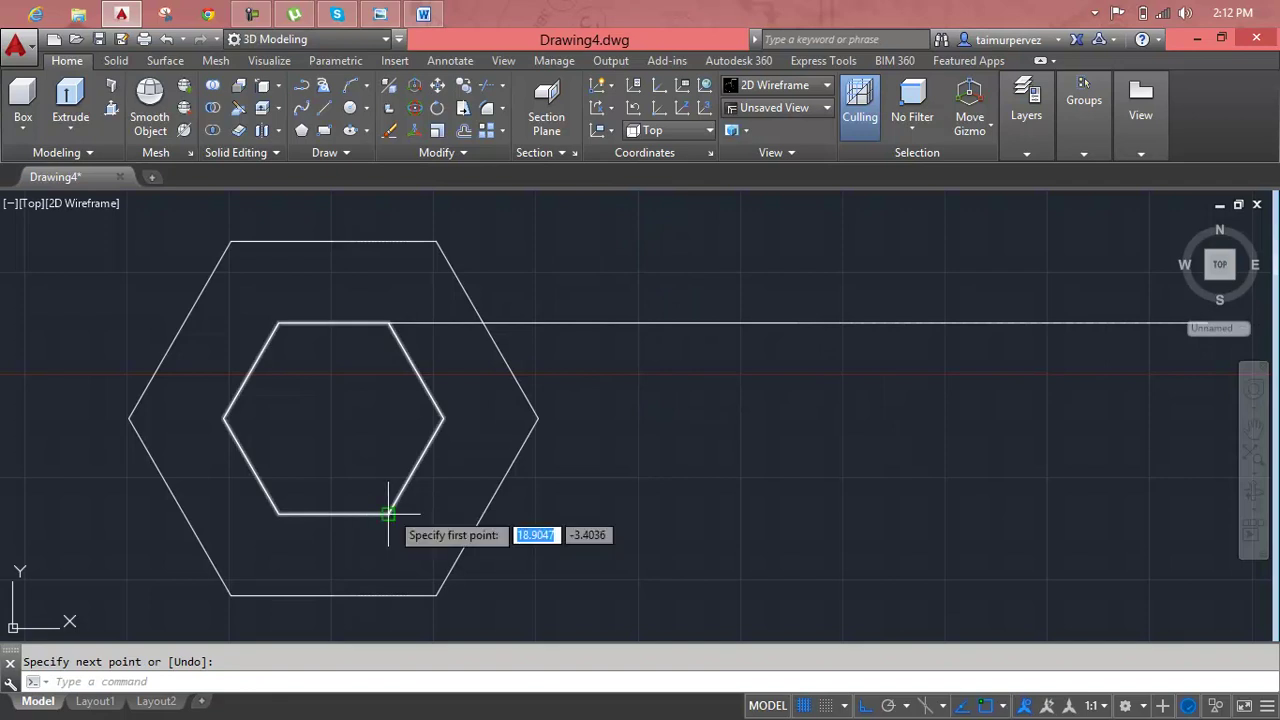
left_click(388, 514)
type("20")
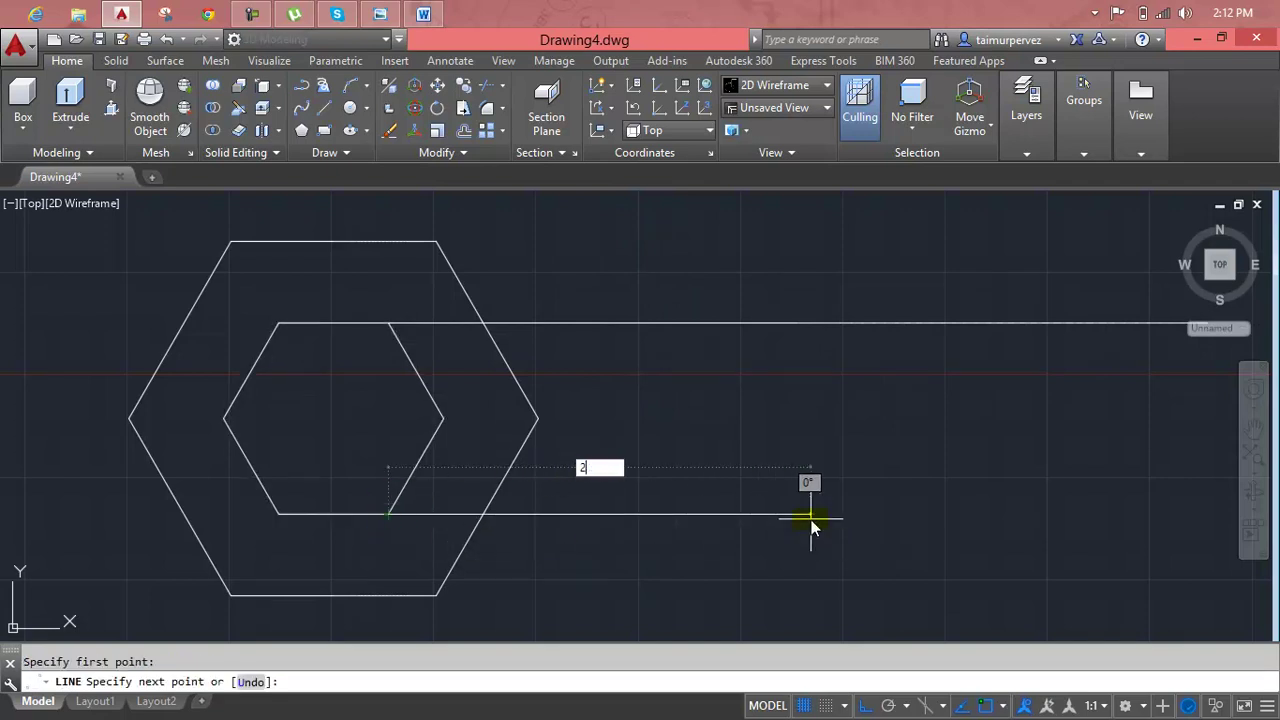
key("Return")
scroll(805, 518, "down", 2)
scroll(806, 518, "down", 2)
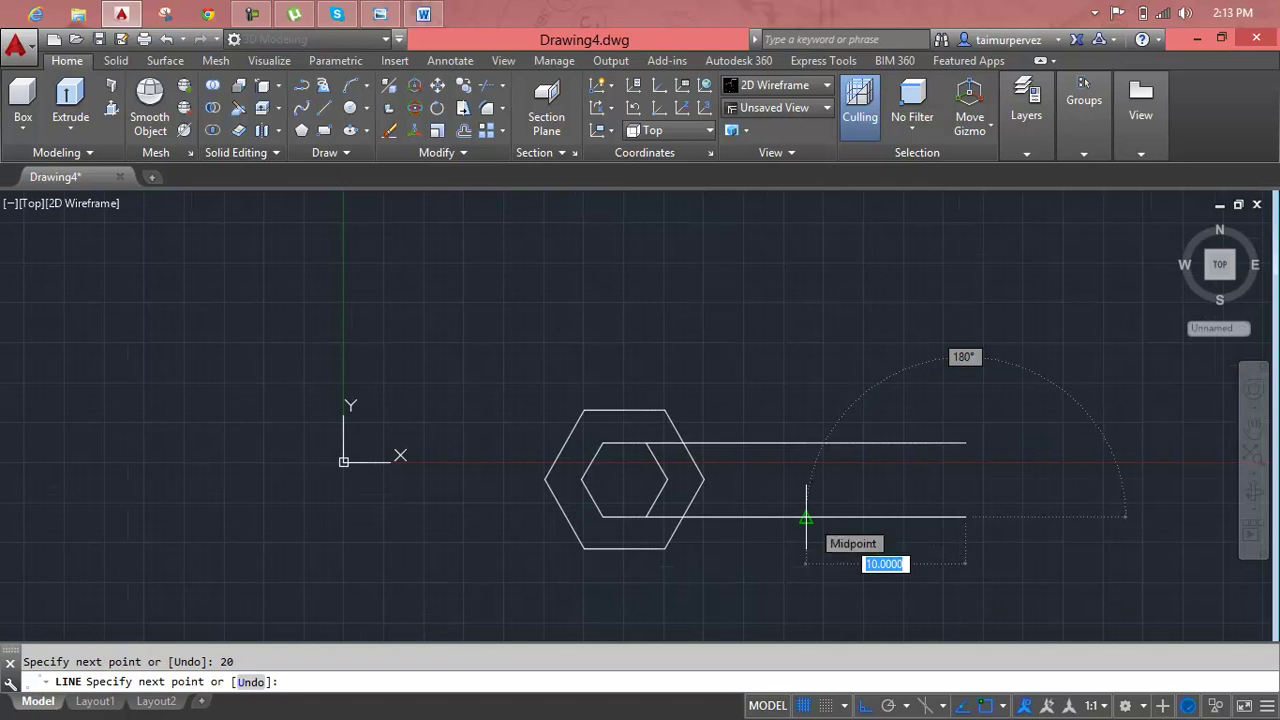
key("Escape")
middle_click_drag(757, 477, 704, 487)
scroll(703, 486, "up", 2)
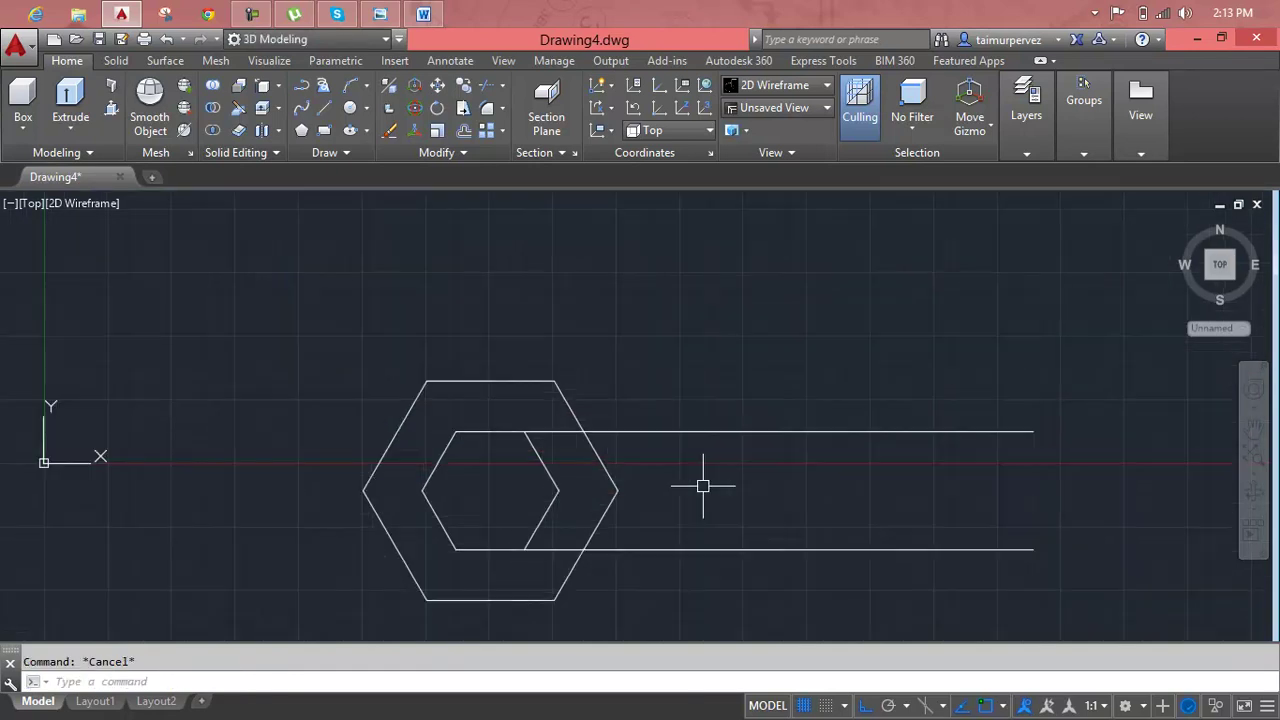
type("o")
- Offset the upper and lower handle lines outward by 0.6
key("Return")
type("0.6")
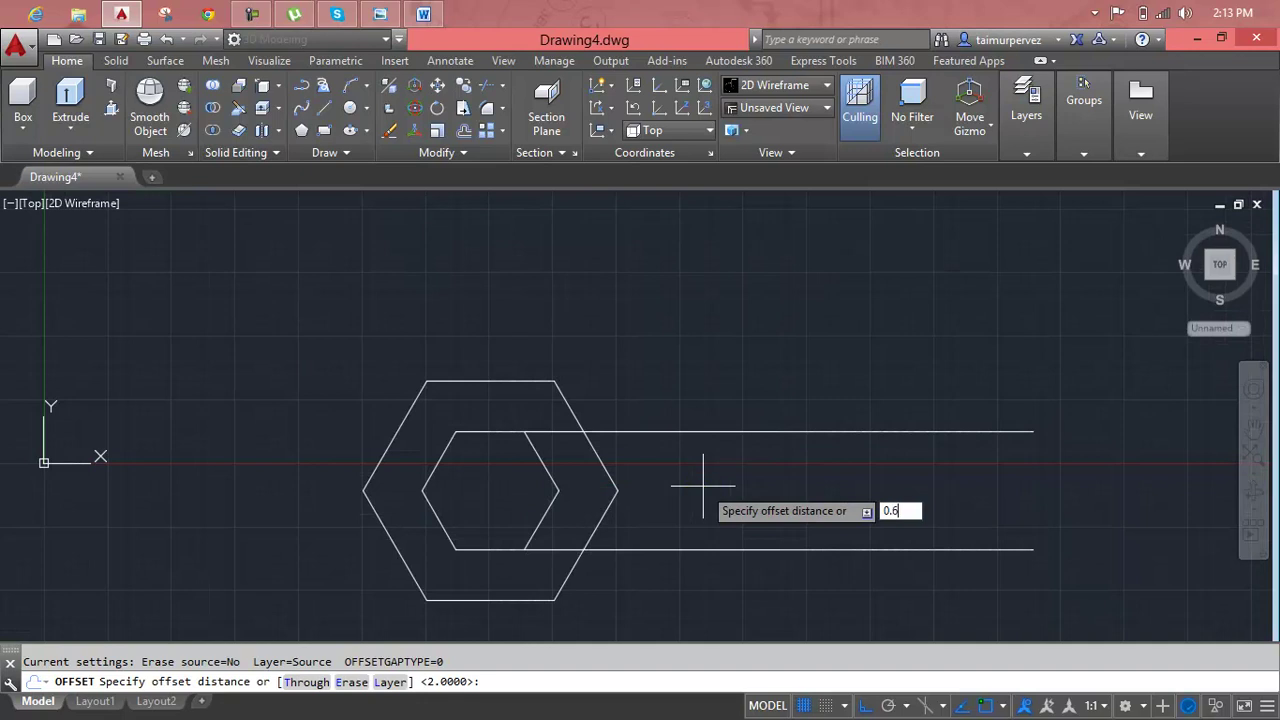
key("Return")
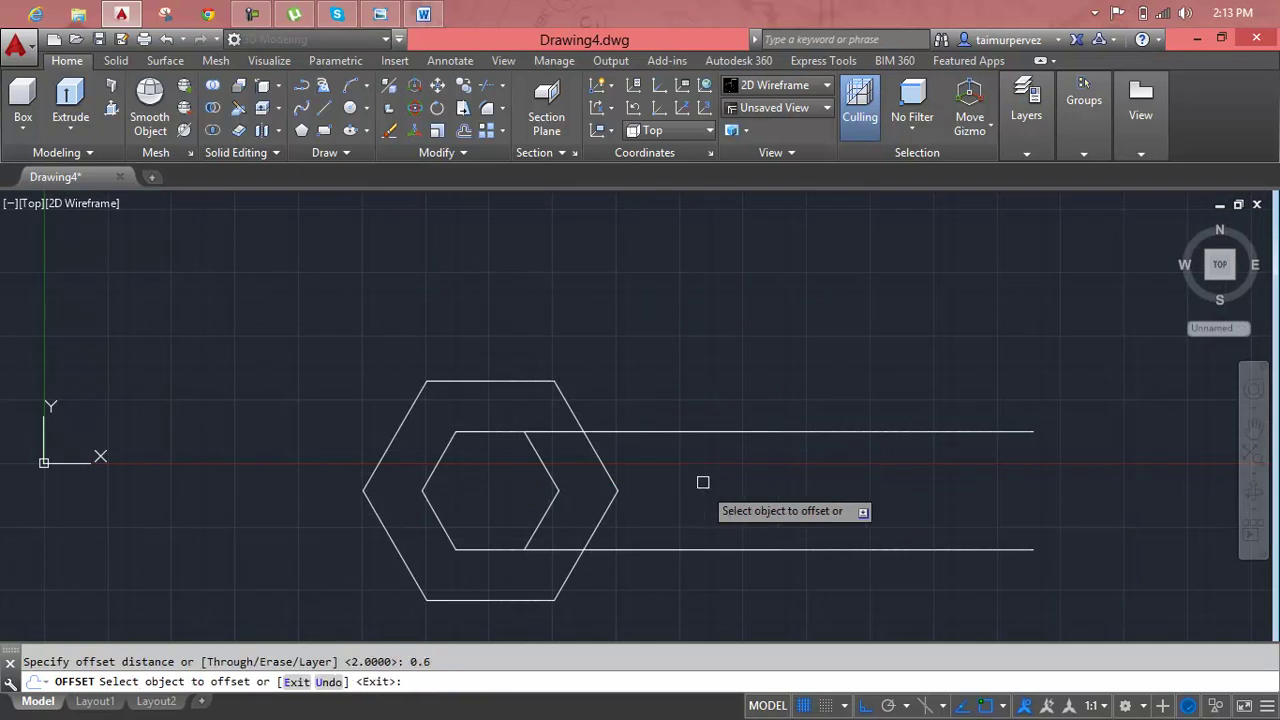
left_click(700, 432)
left_click(700, 424)
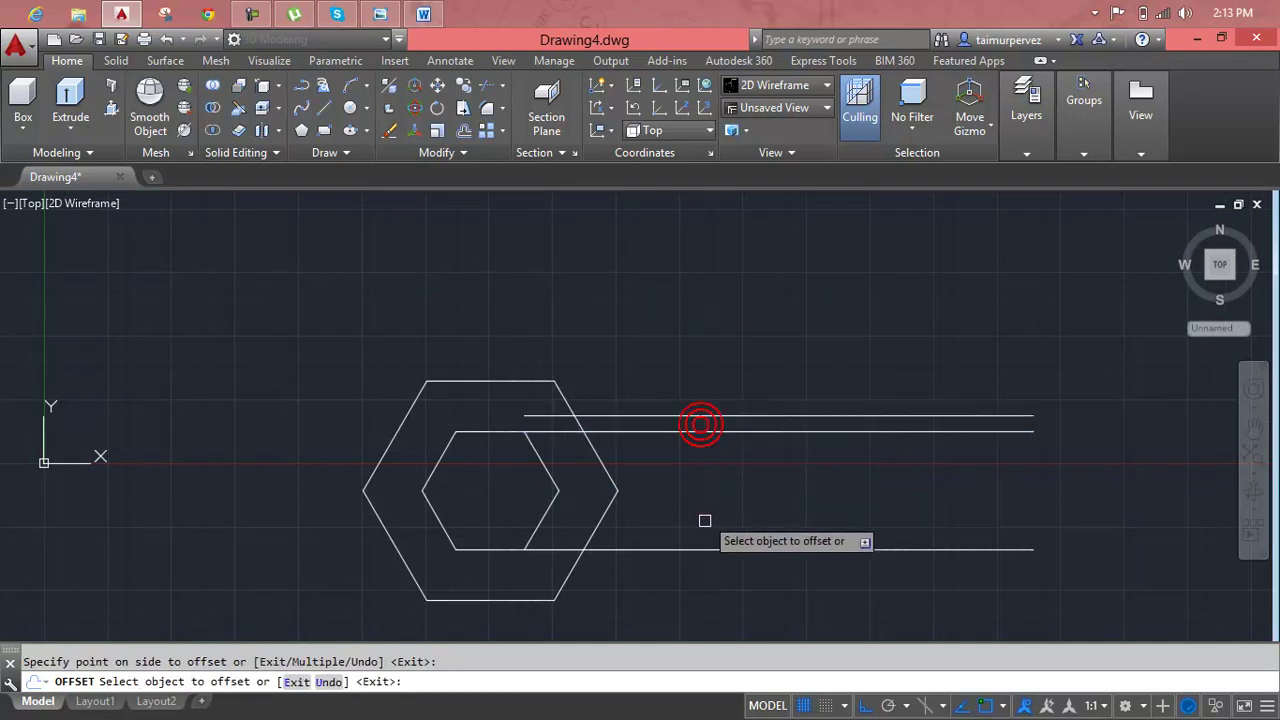
left_click(707, 549)
left_click(712, 577)
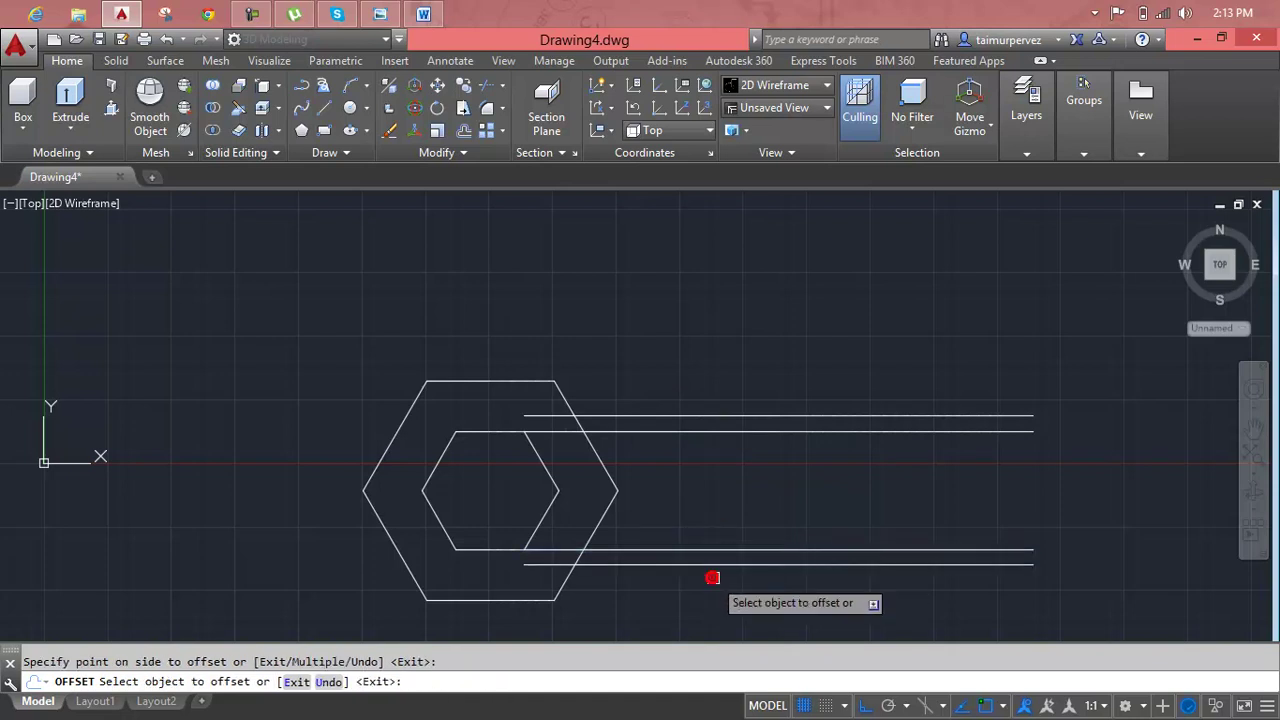
scroll(695, 470, "up", 3)
key("Escape")
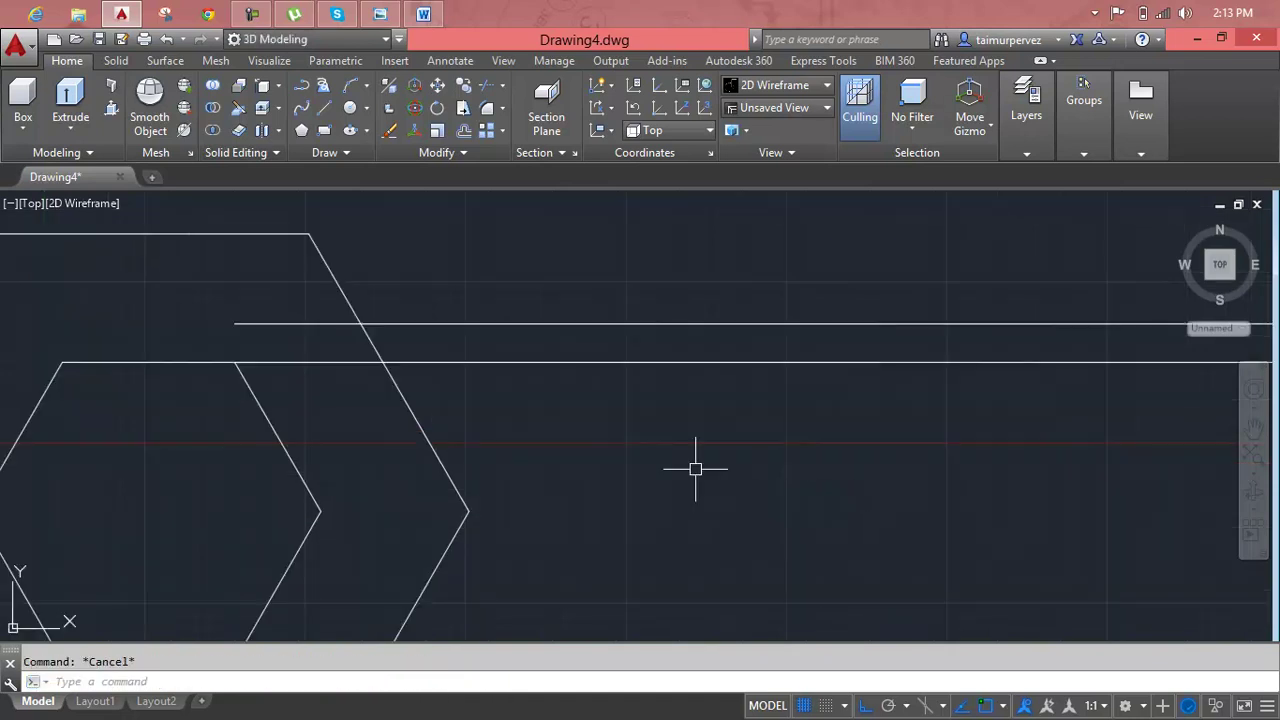
- Delete the two 0.6 offset copies
scroll(520, 391, "down", 4)
middle_click_drag(534, 394, 463, 377)
left_click(468, 350)
key("Delete")
left_click(505, 499)
key("Delete")
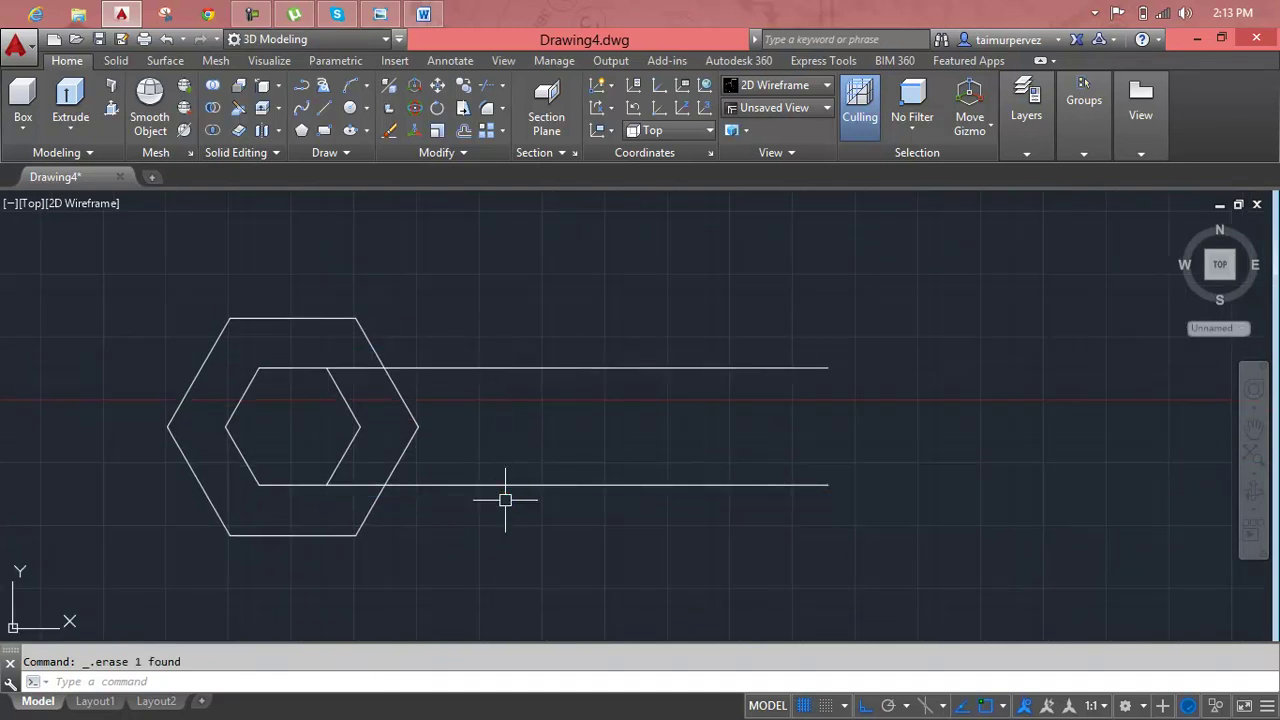
type("o")
- Offset the upper and lower handle lines outward by 0.9 instead
key("Return")
type("0.9")
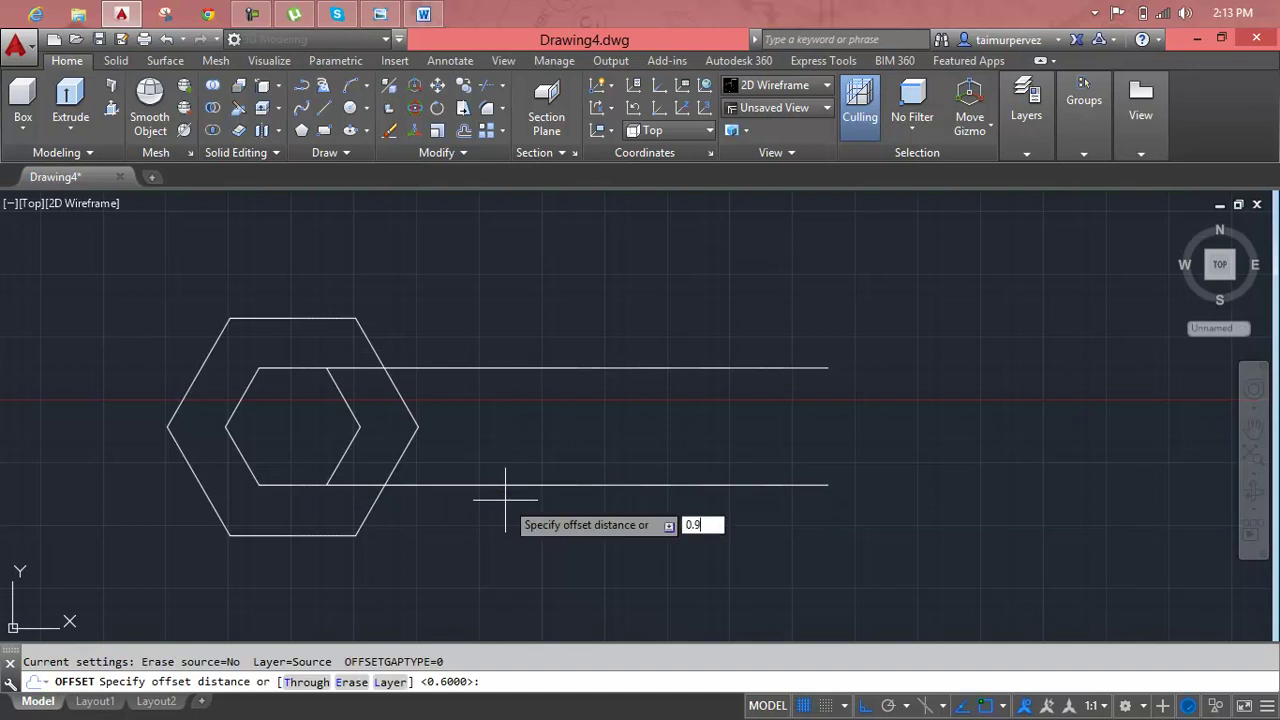
key("Return")
left_click(517, 368)
left_click(520, 352)
left_click(523, 485)
left_click(527, 511)
key("Escape")
scroll(443, 417, "up", 2)
middle_click_drag(443, 417, 495, 482)
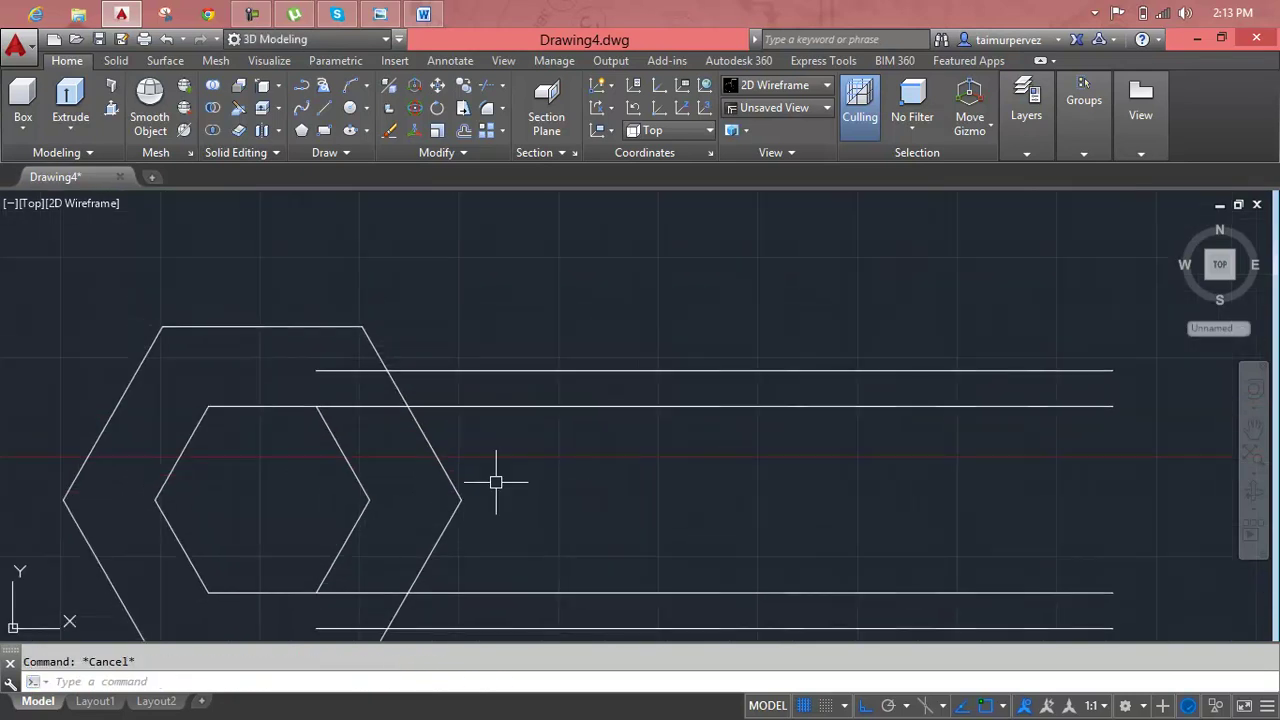
type("a")
- Draw a three-point arc from the hexagon along the inner upper line to the top line's right end
key("Return")
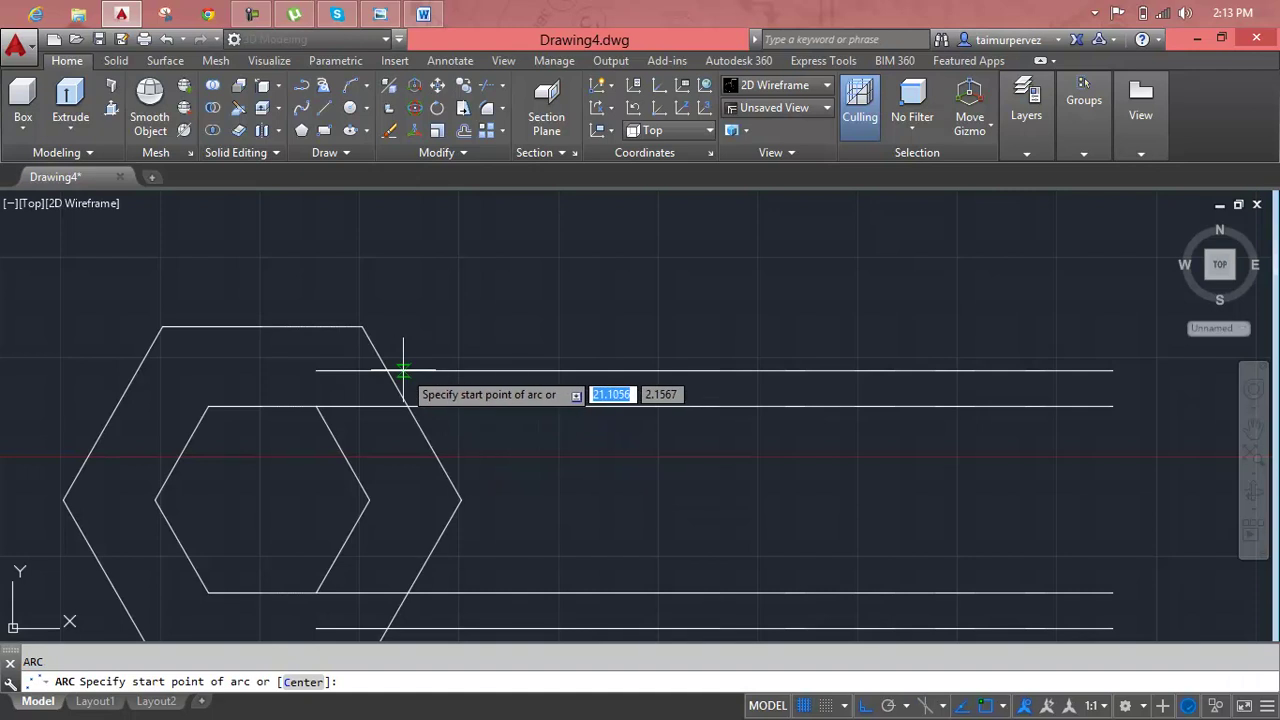
scroll(387, 370, "up", 3)
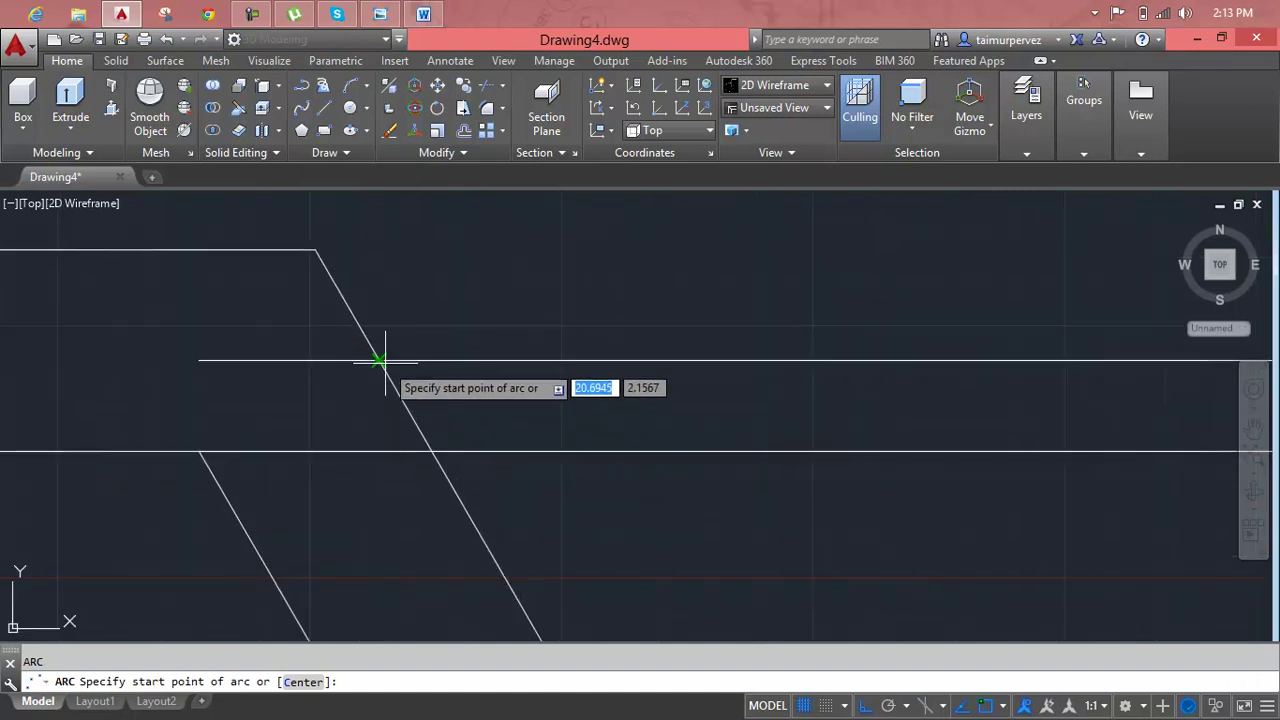
left_click(379, 360)
scroll(898, 427, "down", 1)
scroll(930, 425, "down", 1)
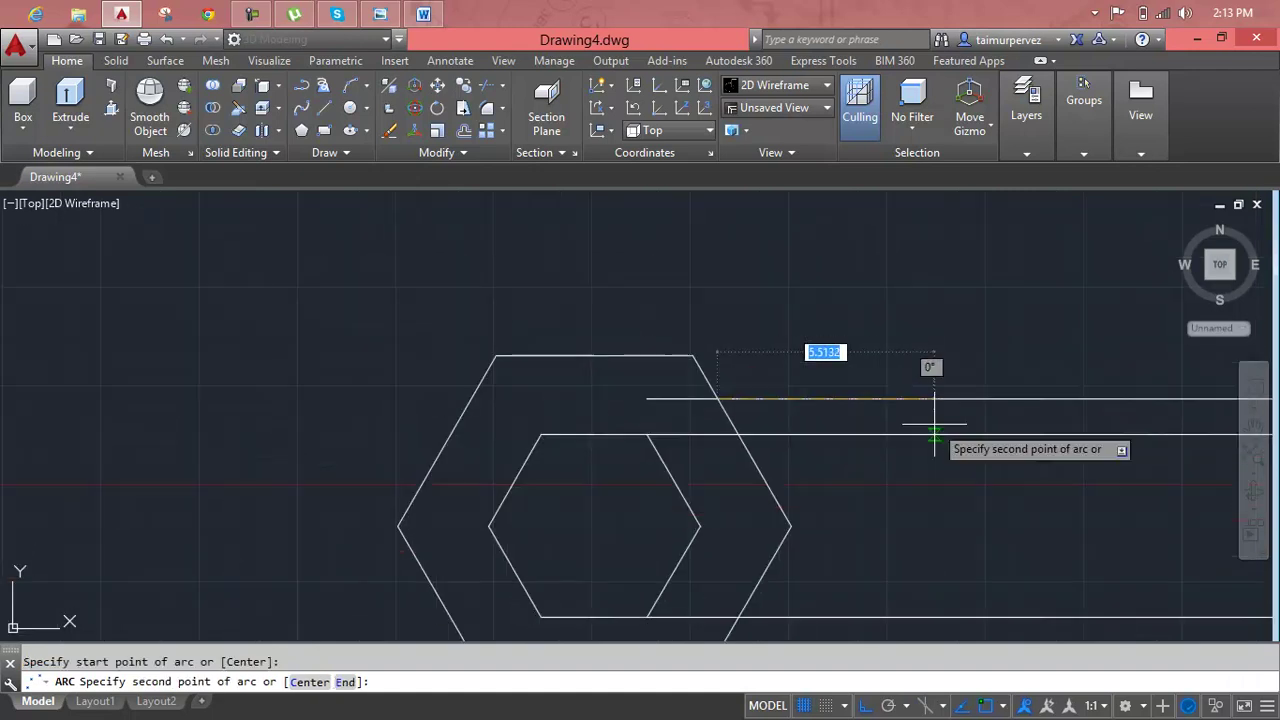
scroll(930, 429, "down", 2)
middle_click_drag(928, 429, 518, 425)
scroll(610, 425, "up", 3)
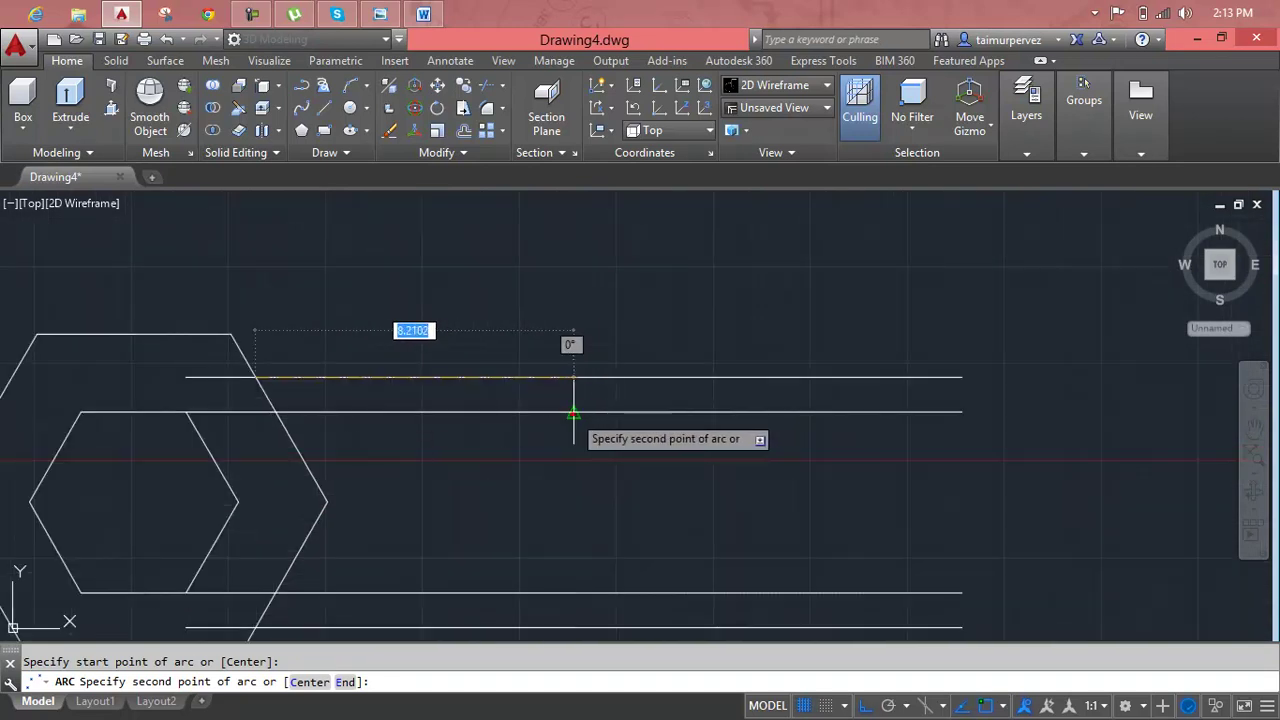
left_click(590, 412)
left_click(961, 377)
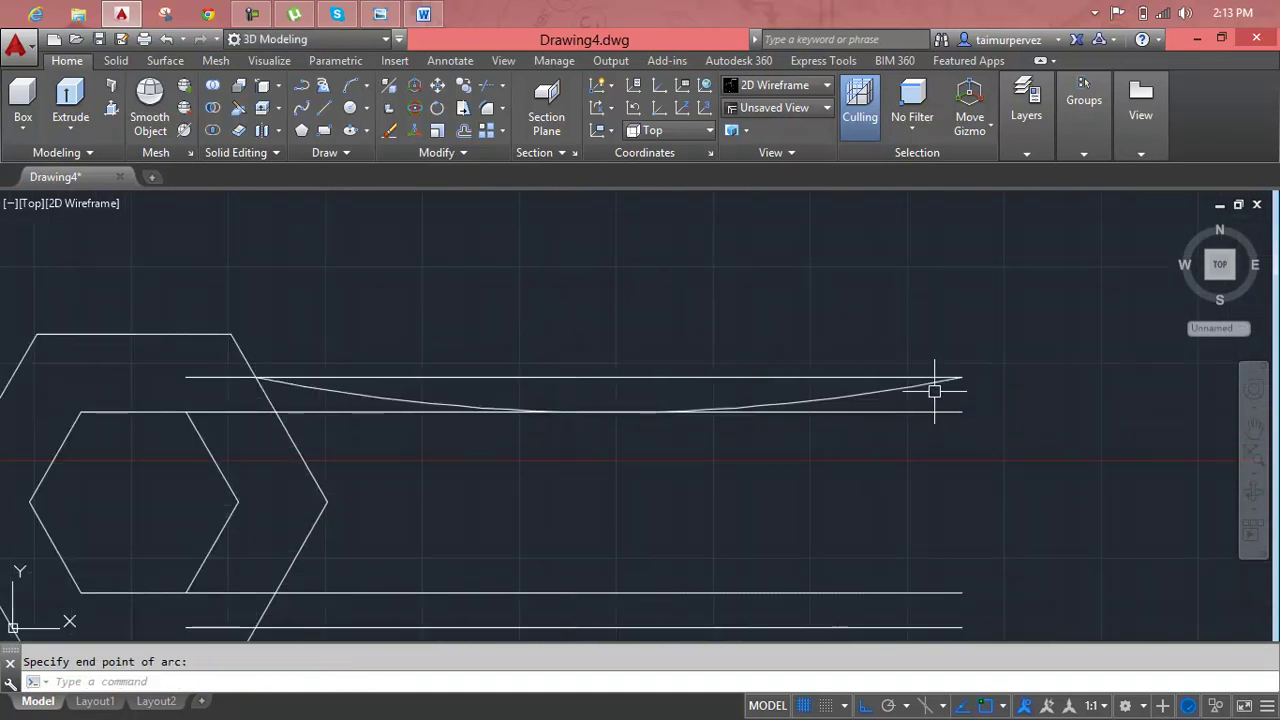
key("Escape")
scroll(606, 451, "down", 4)
middle_click_drag(620, 457, 646, 374)
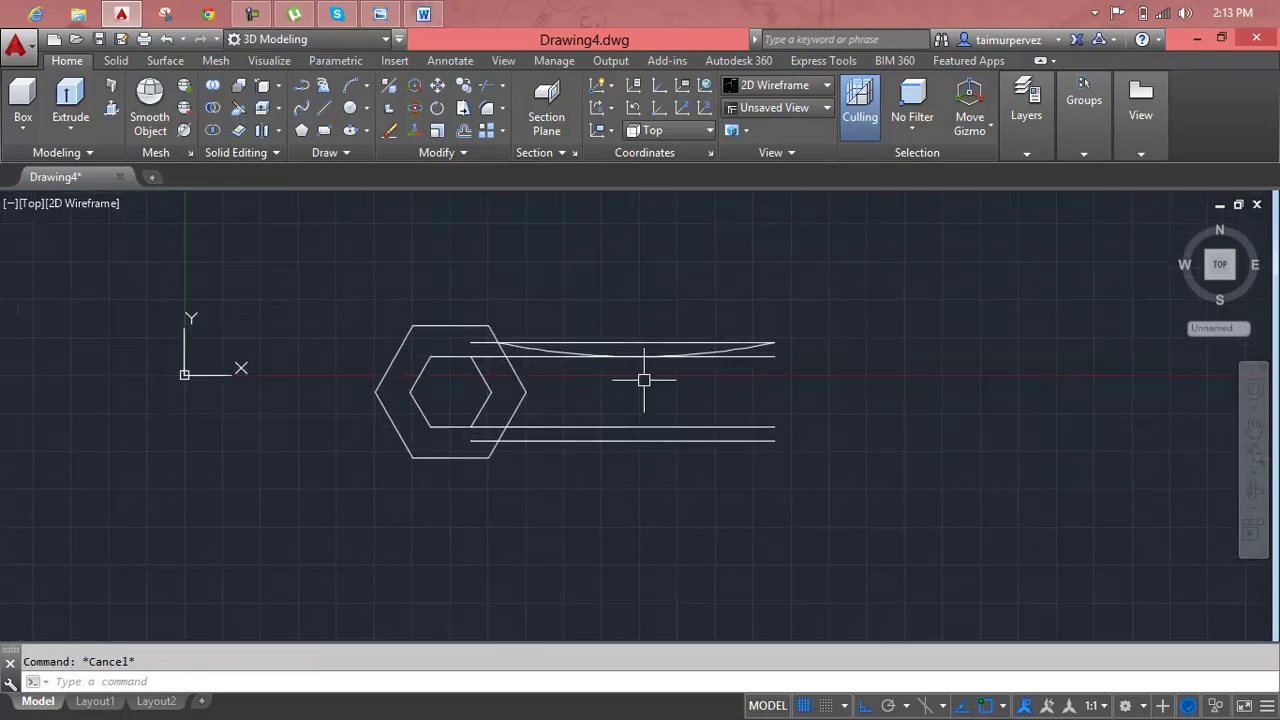
- Draw the matching three-point arc along the lower handle lines and select a leftover straight line
key("Return")
scroll(522, 426, "up", 2)
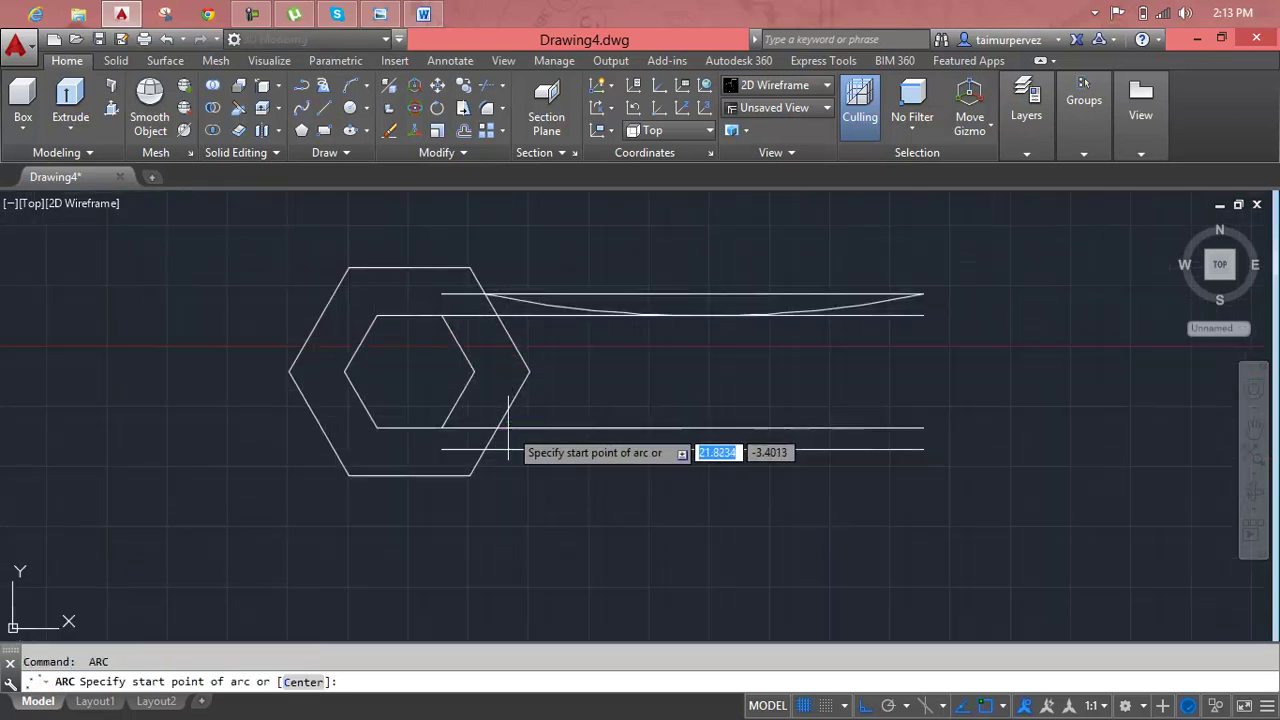
left_click(512, 429)
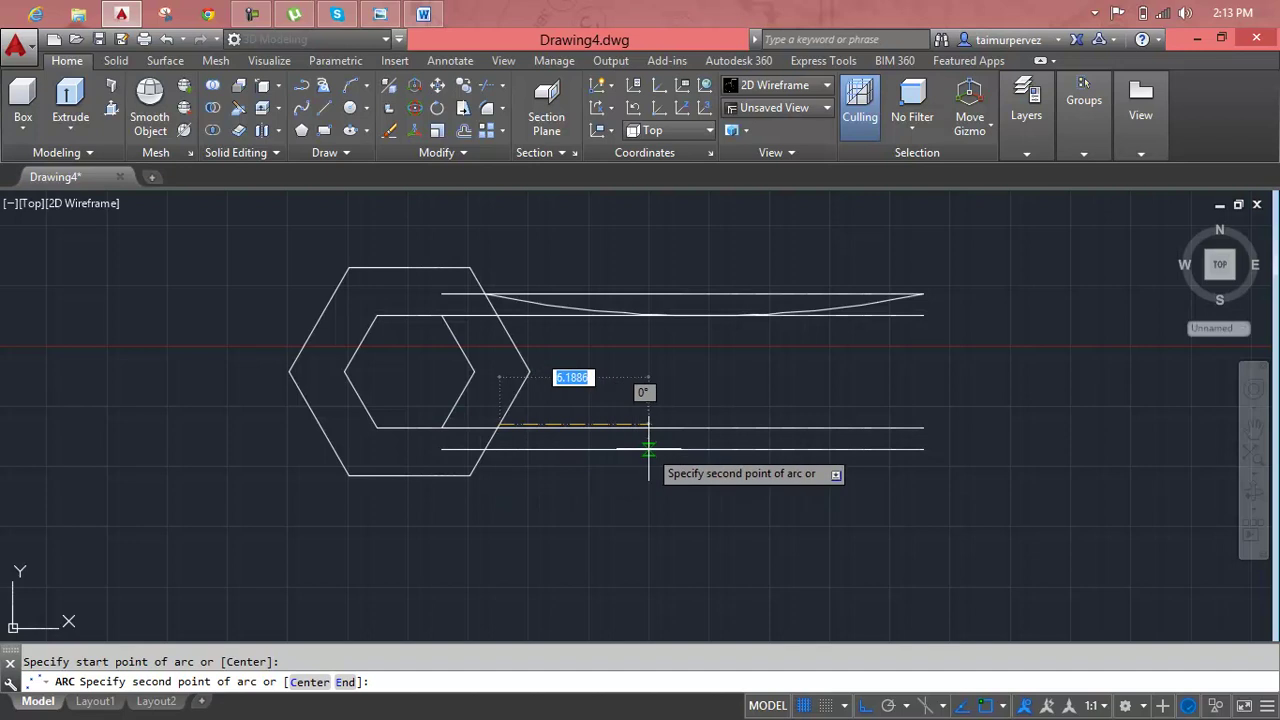
key("Escape")
scroll(480, 456, "up", 4)
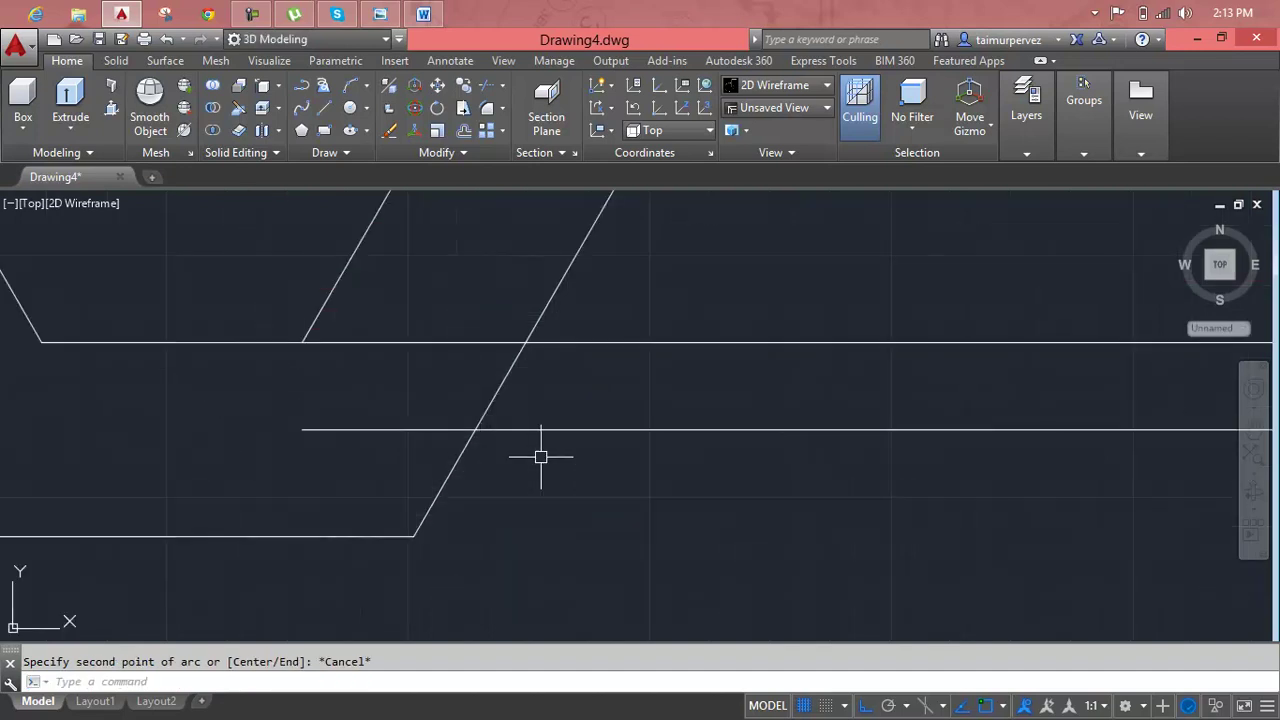
key("Return")
left_click(476, 429)
scroll(765, 429, "down", 2)
middle_click_drag(814, 414, 571, 457)
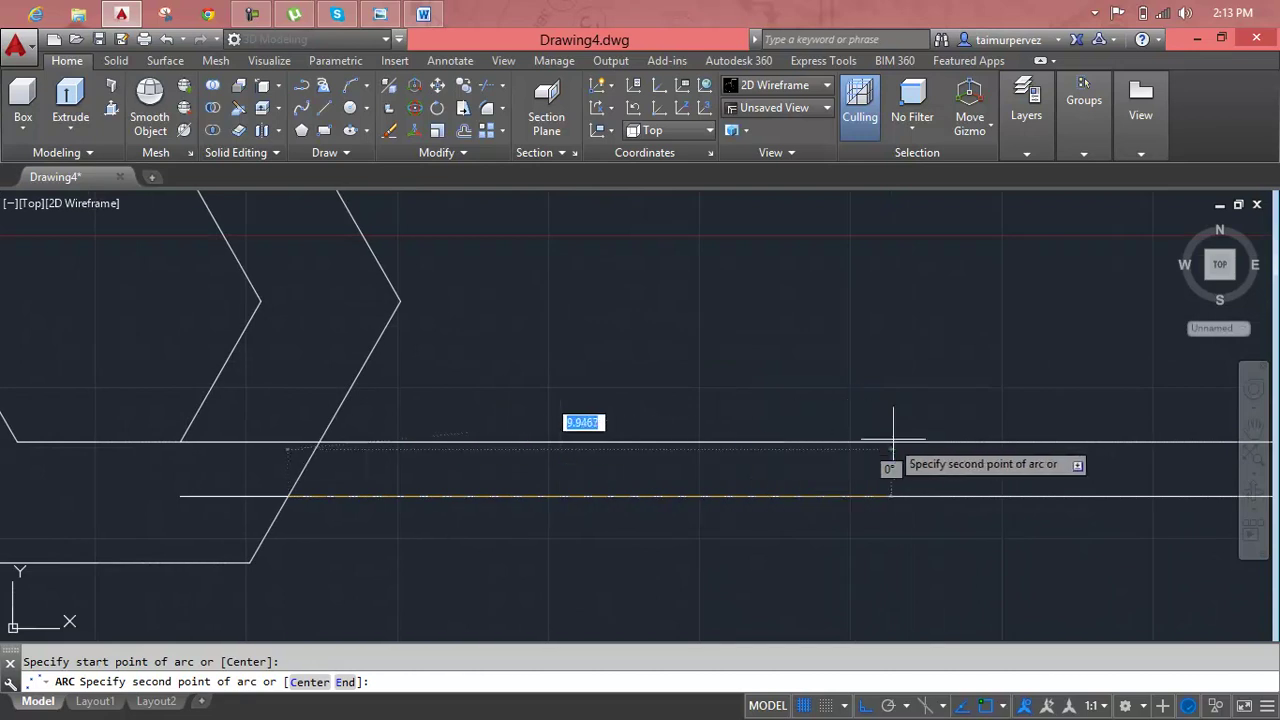
scroll(894, 439, "down", 4)
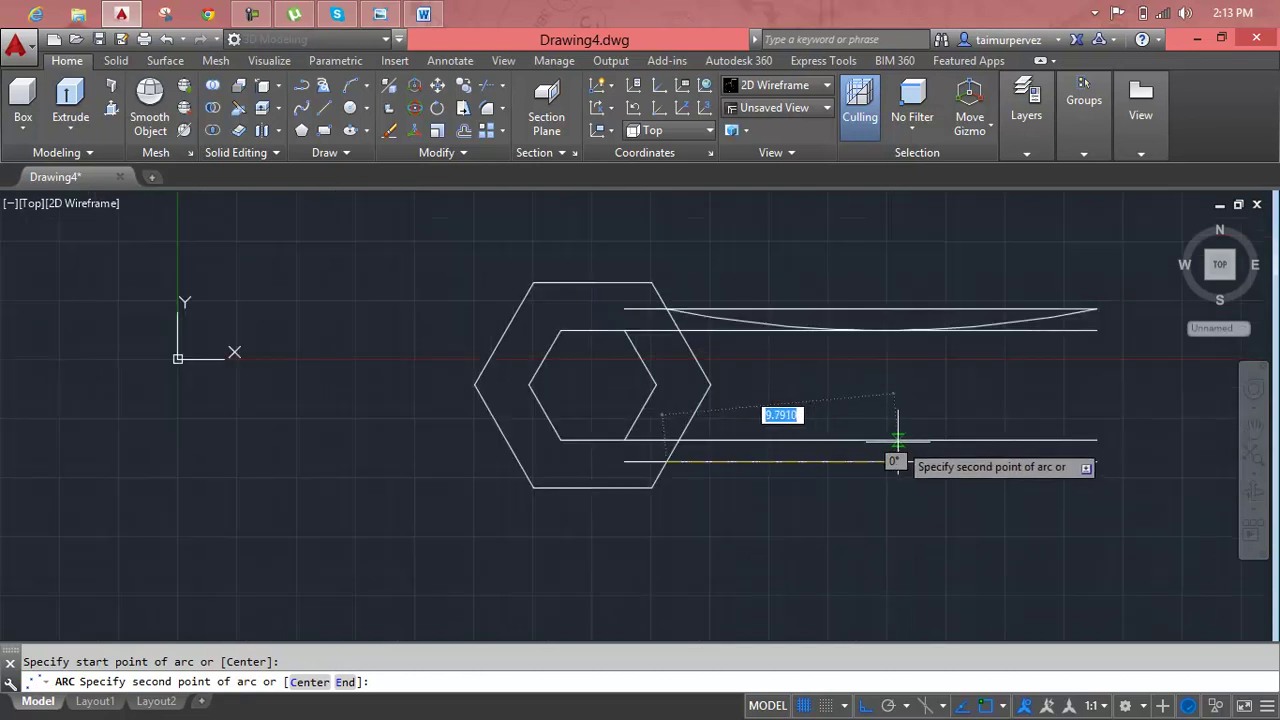
left_click(861, 441)
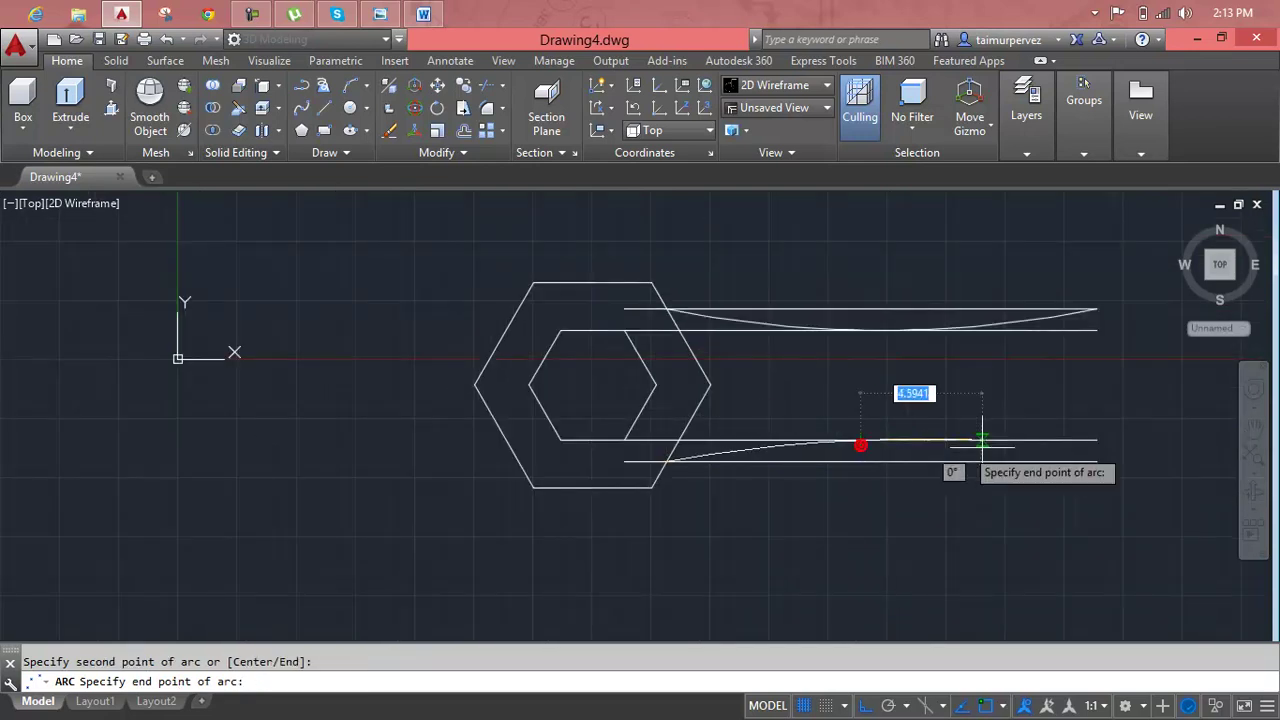
left_click(1096, 457)
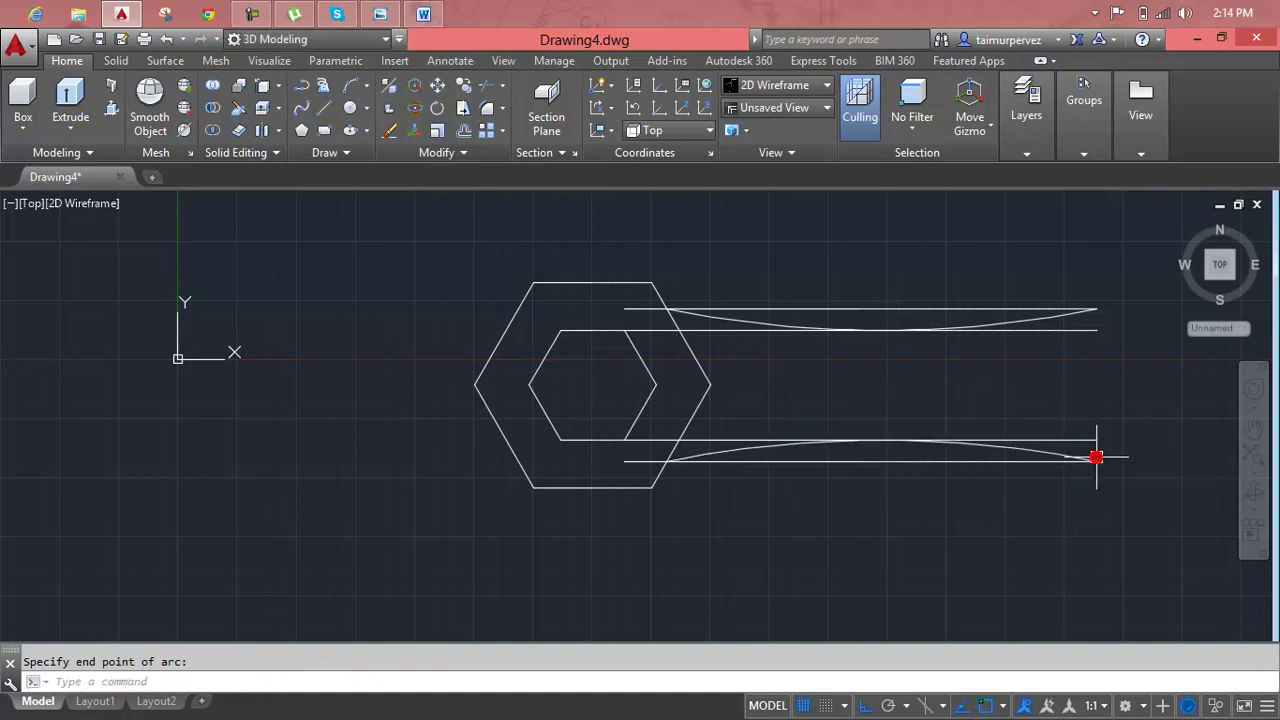
left_click(1082, 445)
- Delete the four straight handle lines, leaving only the two arcs
key("Delete")
left_click(1011, 461)
key("Delete")
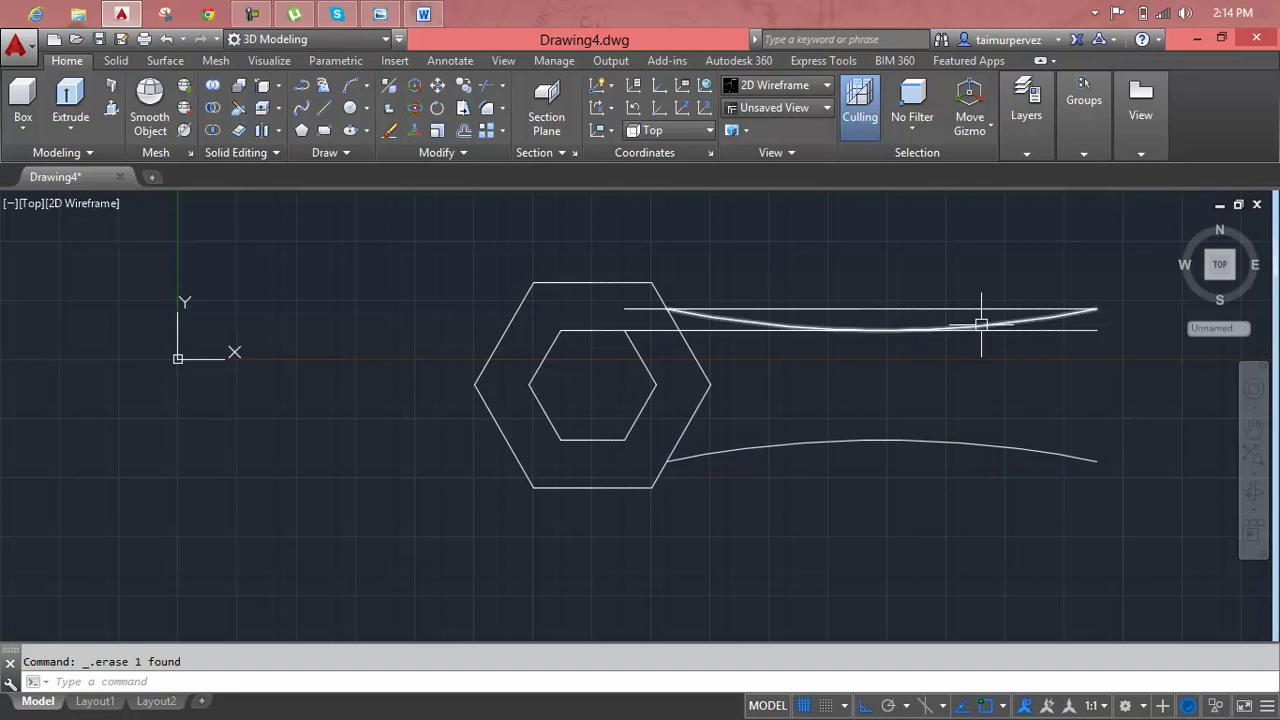
left_click(976, 314)
key("Delete")
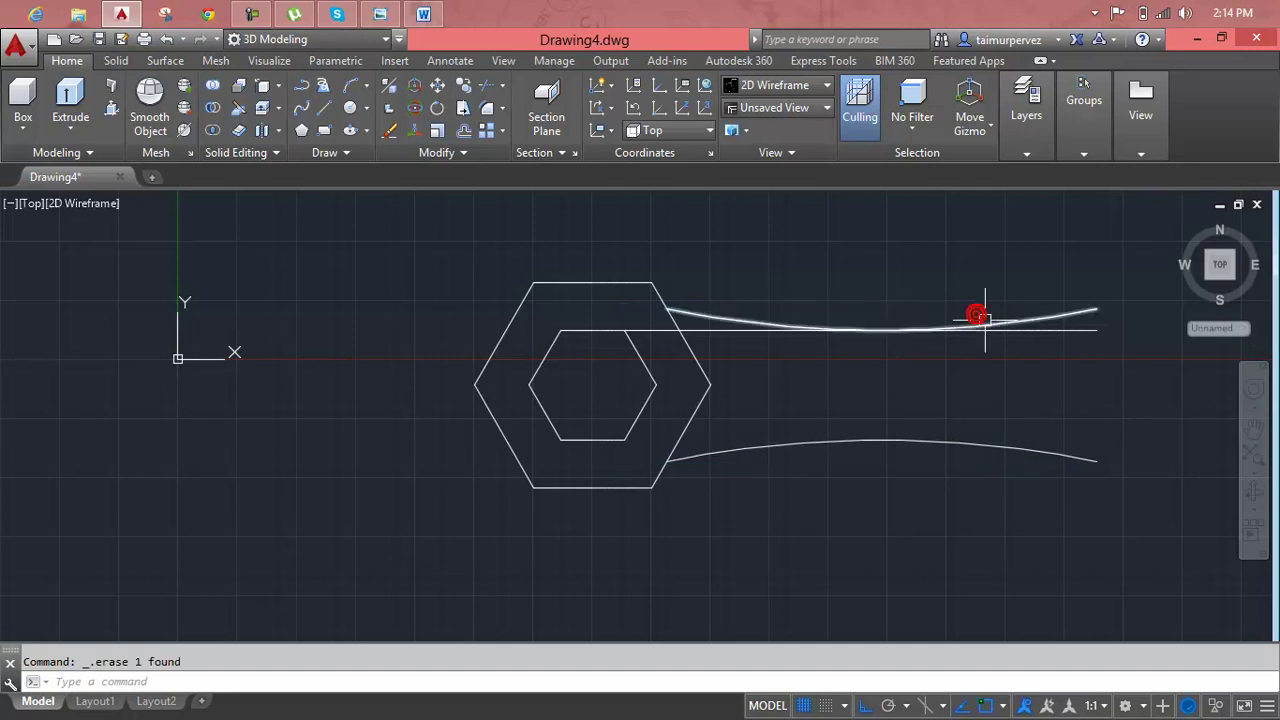
left_click(1021, 328)
key("Delete")
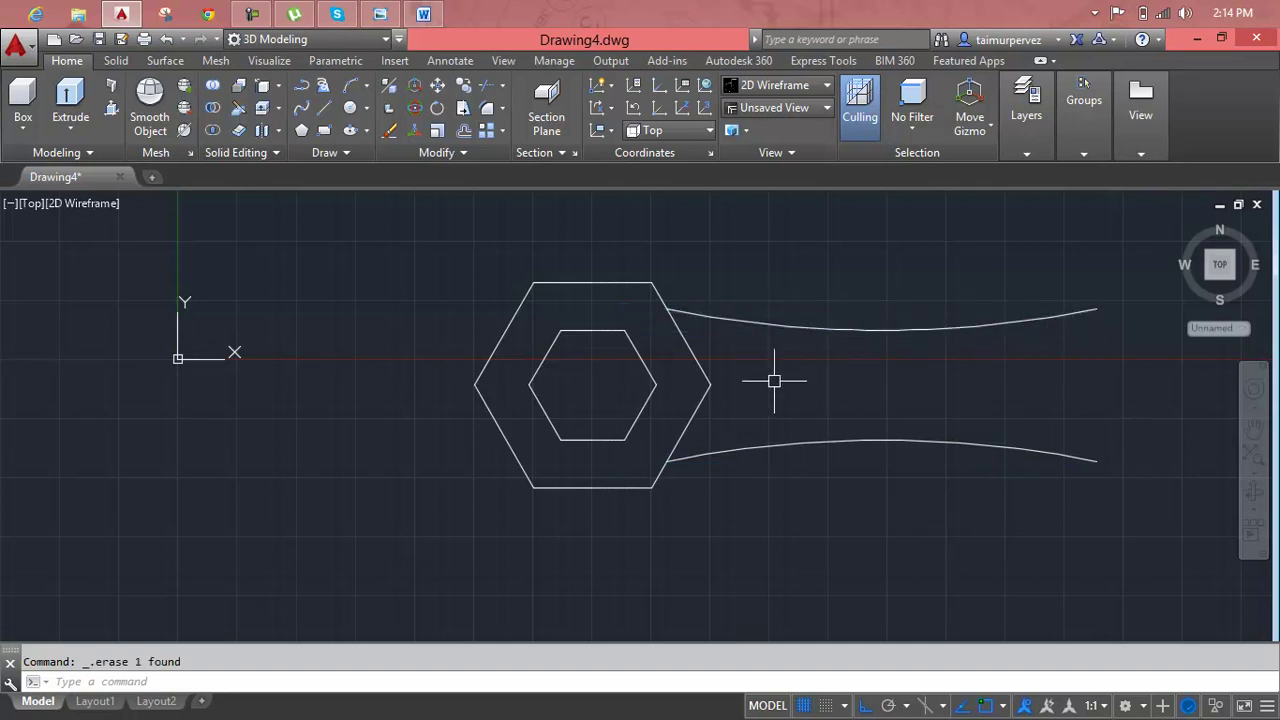
scroll(666, 325, "up", 5)
scroll(654, 286, "down", 3)
scroll(654, 280, "down", 1)
middle_click_drag(706, 320, 595, 331)
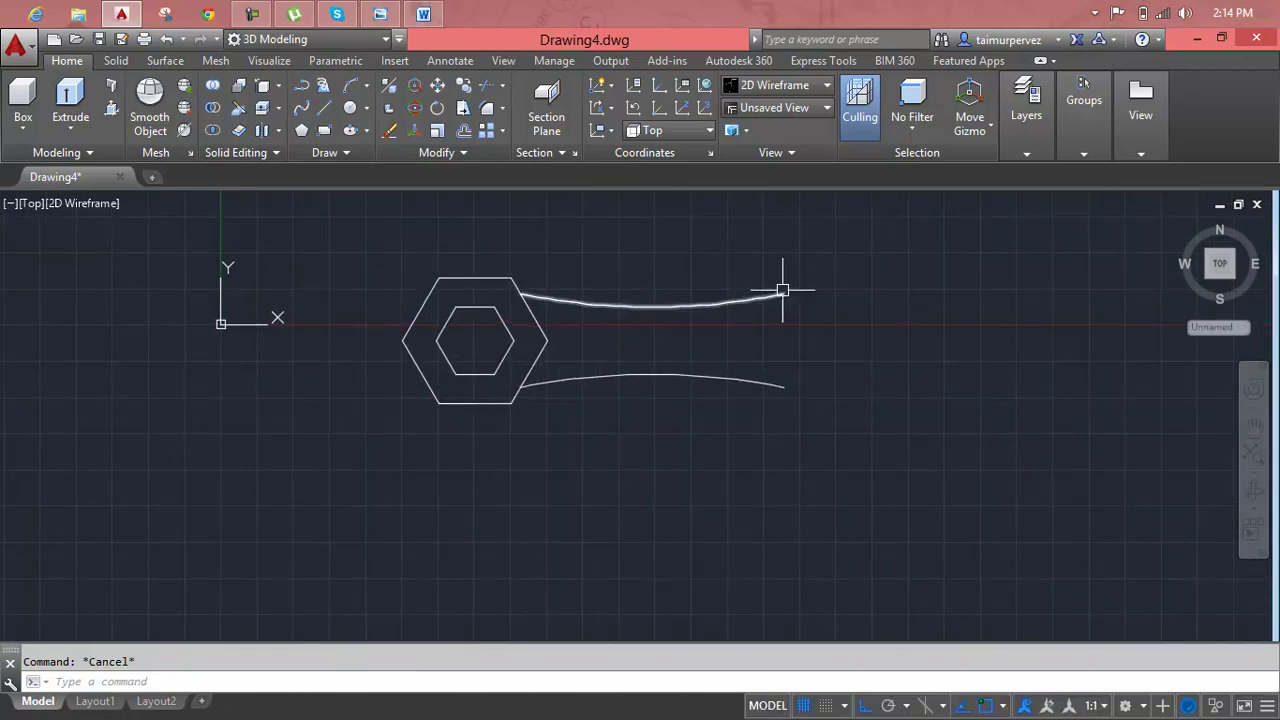
- Draw a 2P circle across the arcs' right ends and trim its inner part
type("c")
key("Return")
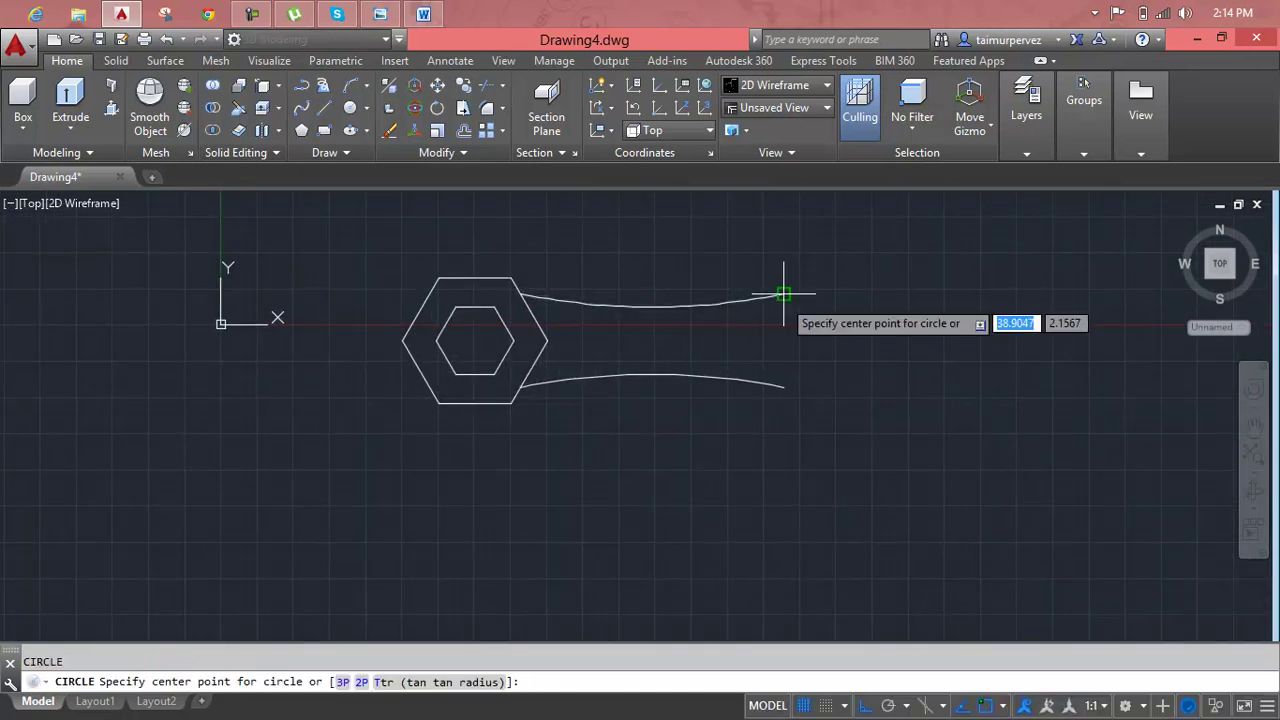
type("2p")
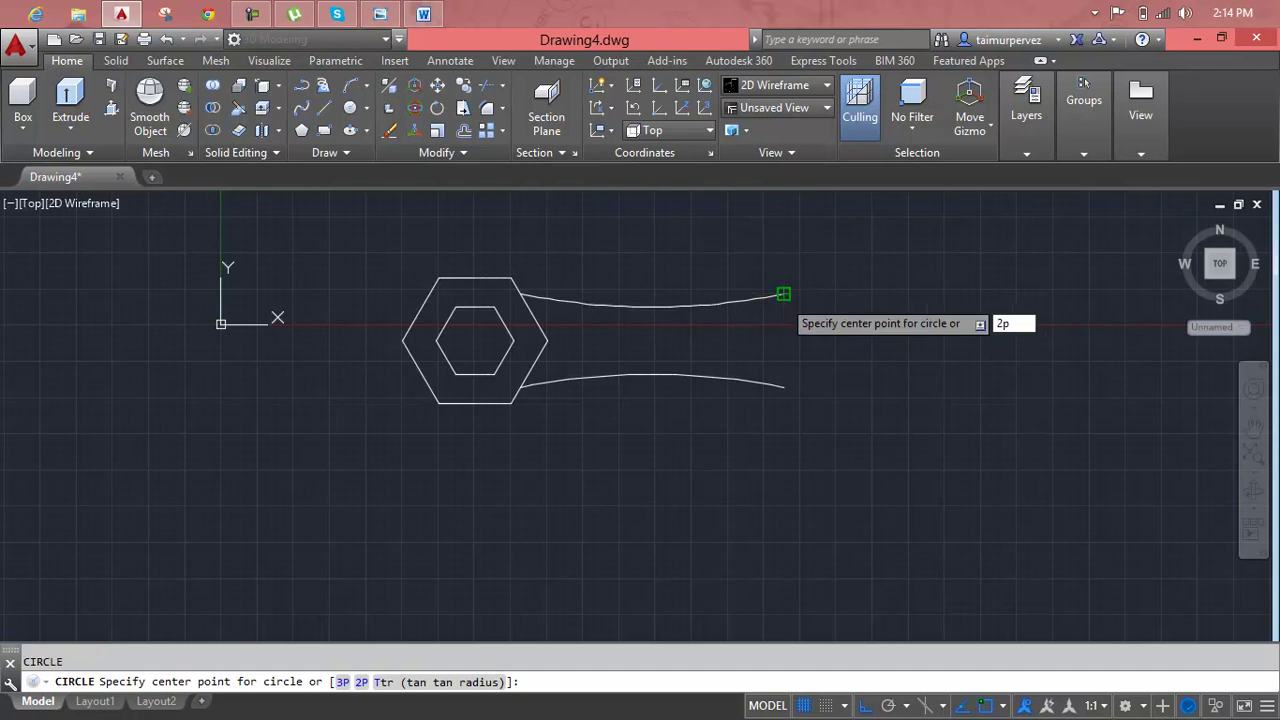
key("Return")
left_click(783, 296)
left_click(783, 387)
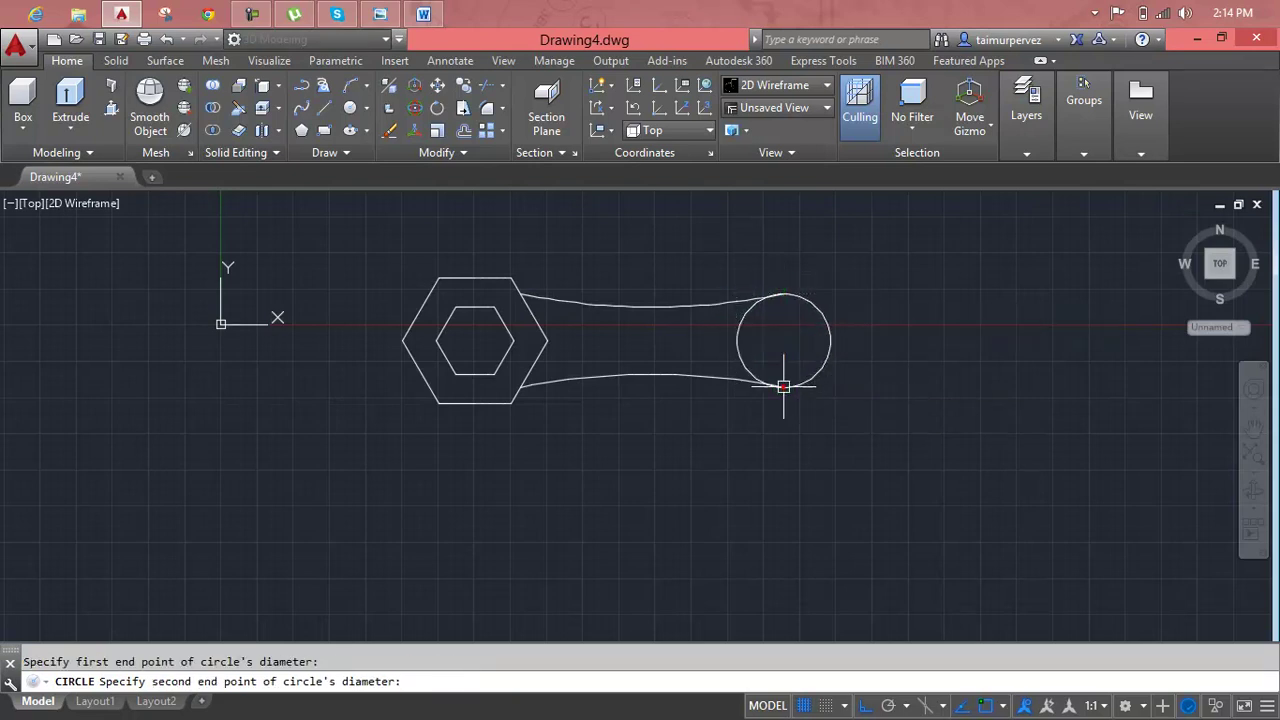
key("Escape")
key("Return")
key("Return")
left_click(737, 354)
- Try trimming with the upper curve as the cutting edge, then cancel
key("Escape")
scroll(788, 305, "up", 2)
scroll(785, 305, "up", 5)
key("Return")
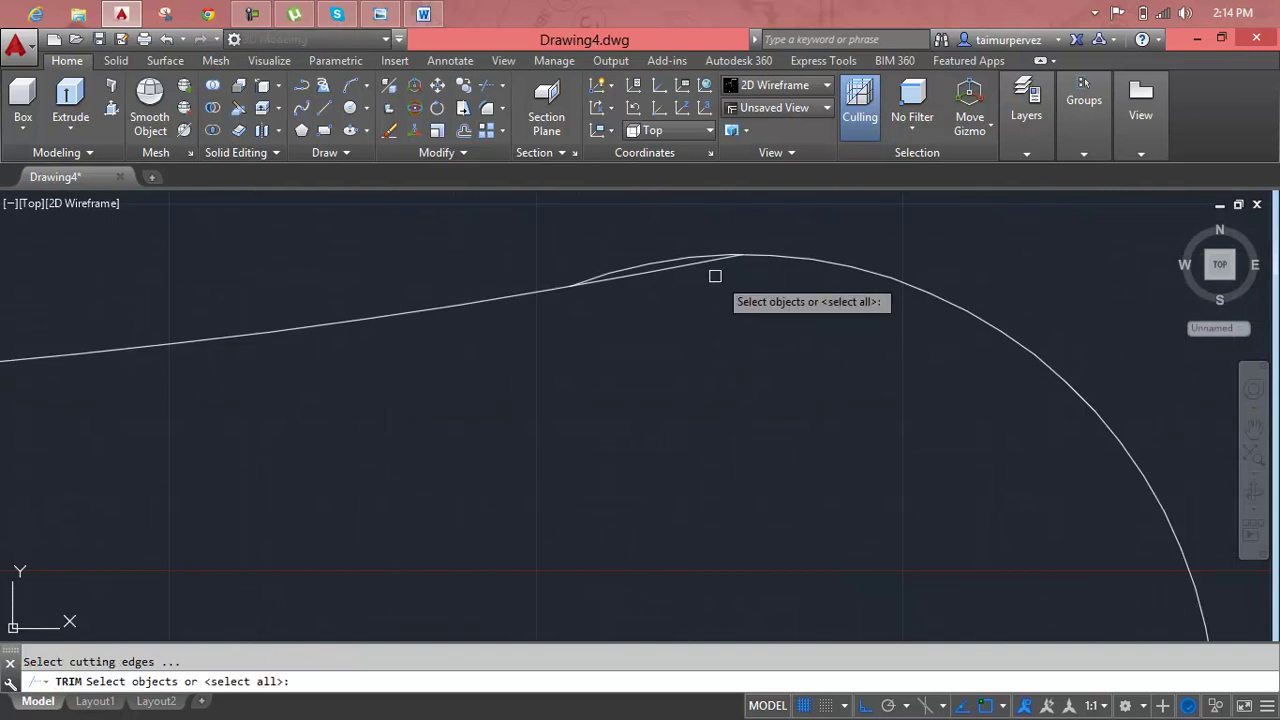
left_click(682, 273)
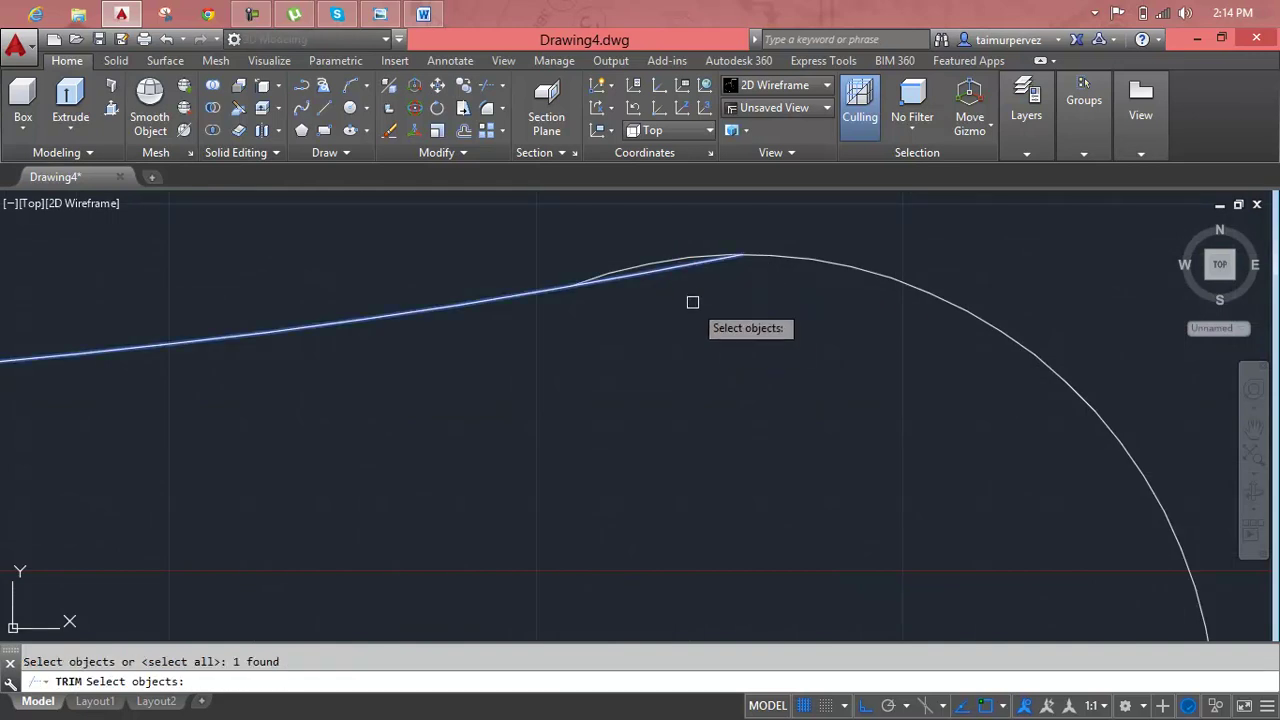
key("Return")
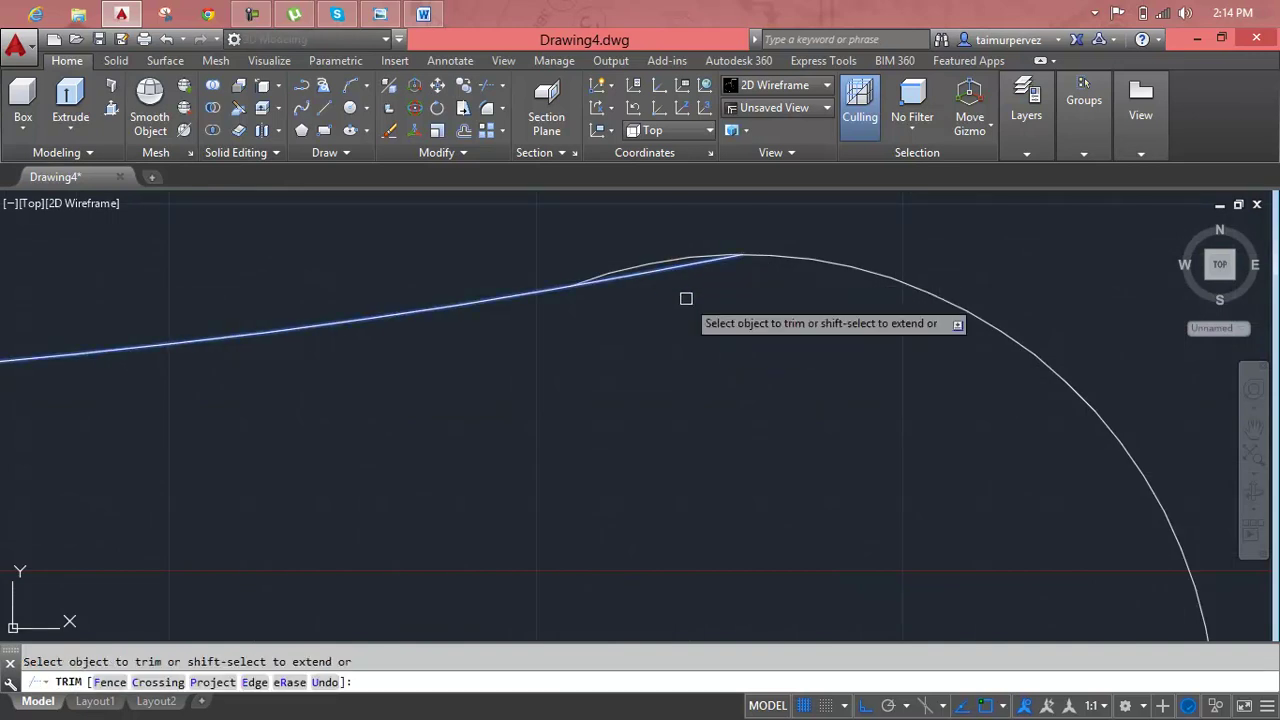
key("Escape")
- Trim away the small overlapping stub where the upper curve meets the rounded tip
type("r")
key("Return")
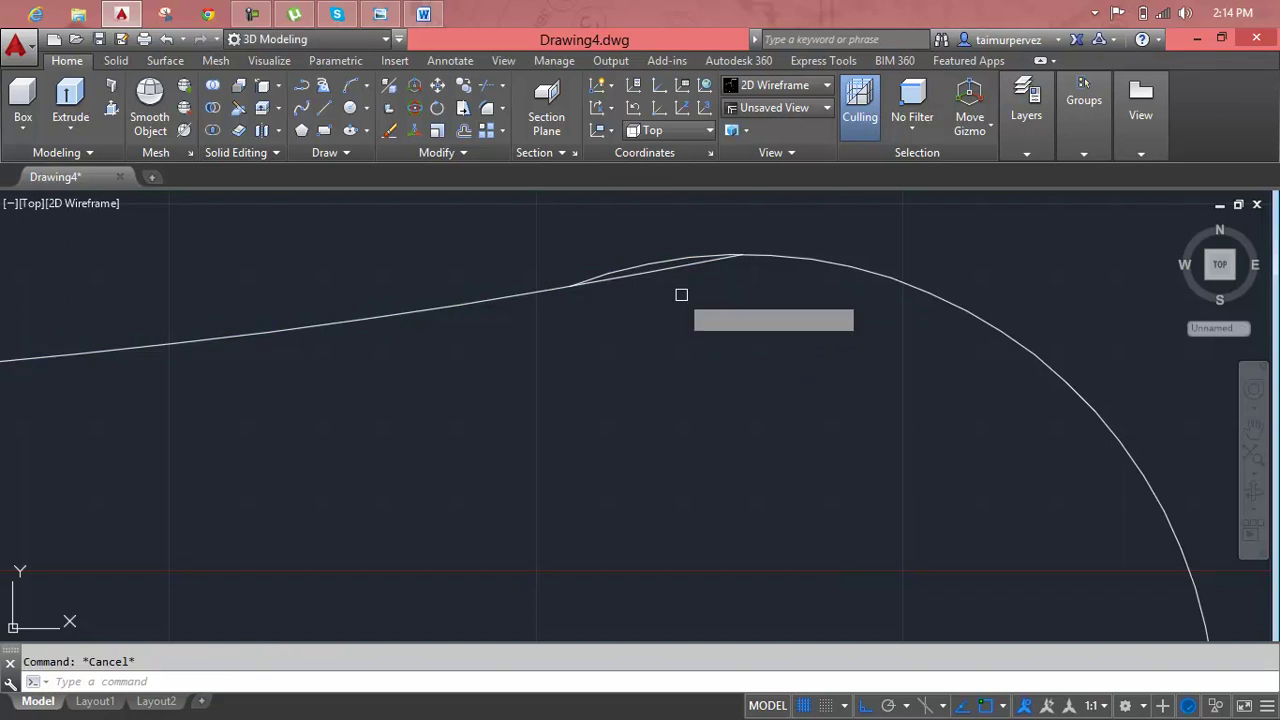
key("Return")
scroll(740, 380, "down", 5)
scroll(729, 369, "up", 2)
scroll(723, 371, "up", 2)
scroll(659, 412, "up", 2)
left_click(643, 422)
scroll(672, 385, "down", 5)
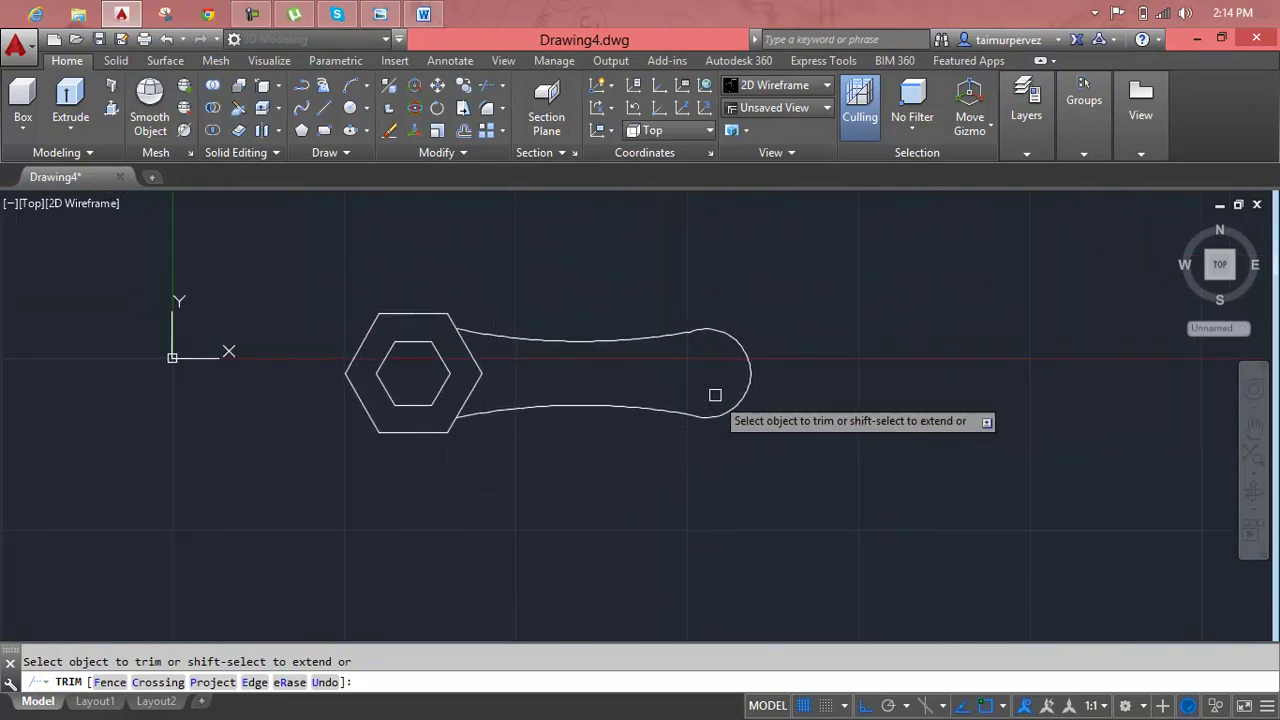
key("Escape")
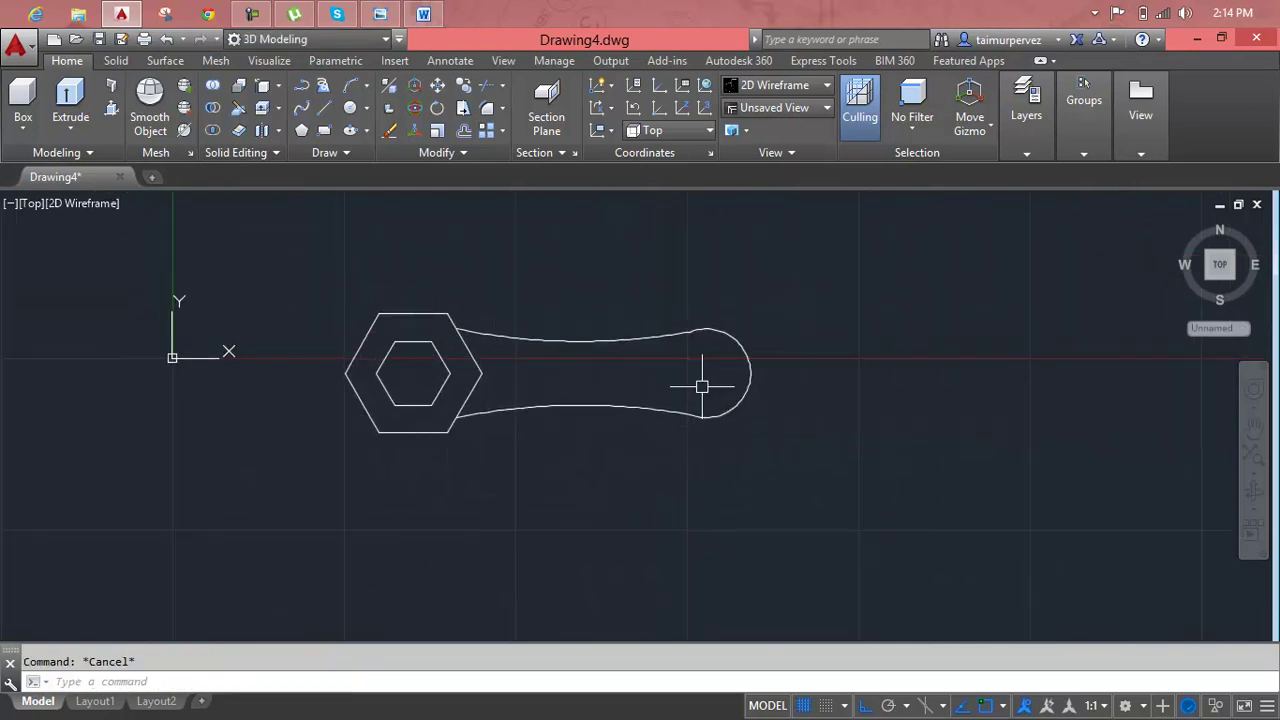
type("c")
- Add a radius 1.5 circle as the eye hole in the rounded handle end
key("Return")
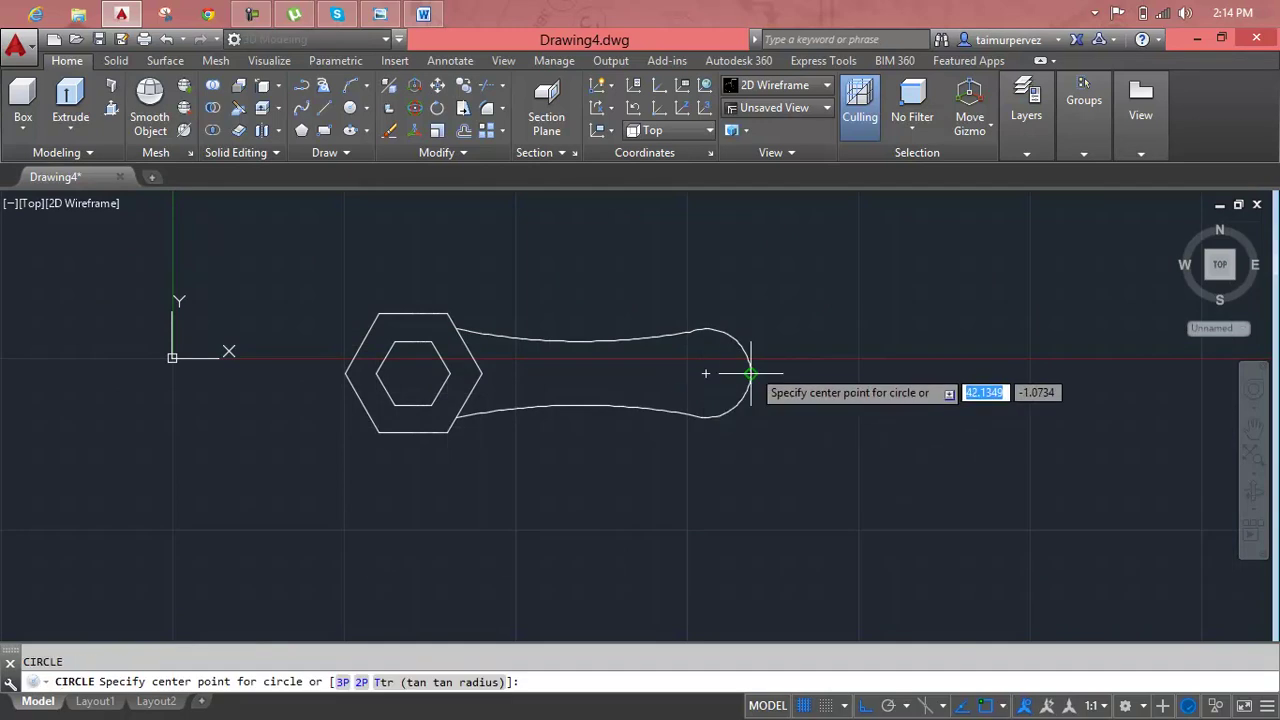
left_click(706, 375)
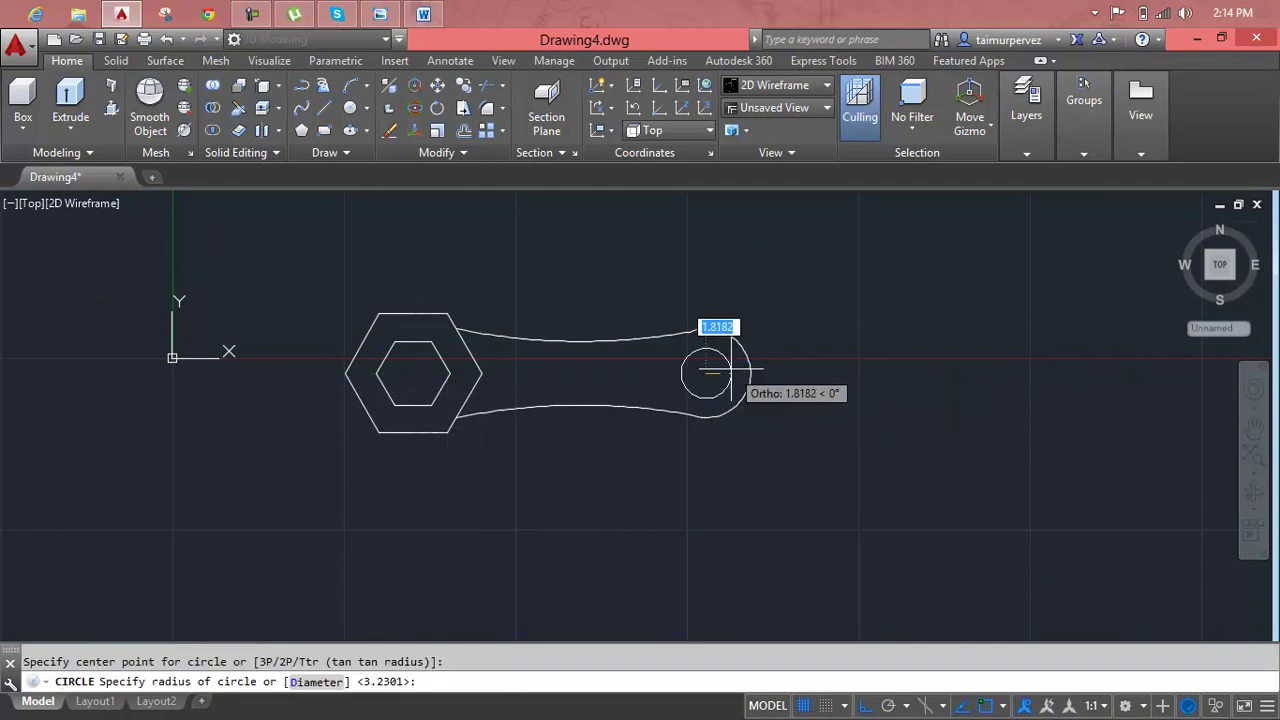
type("1.")
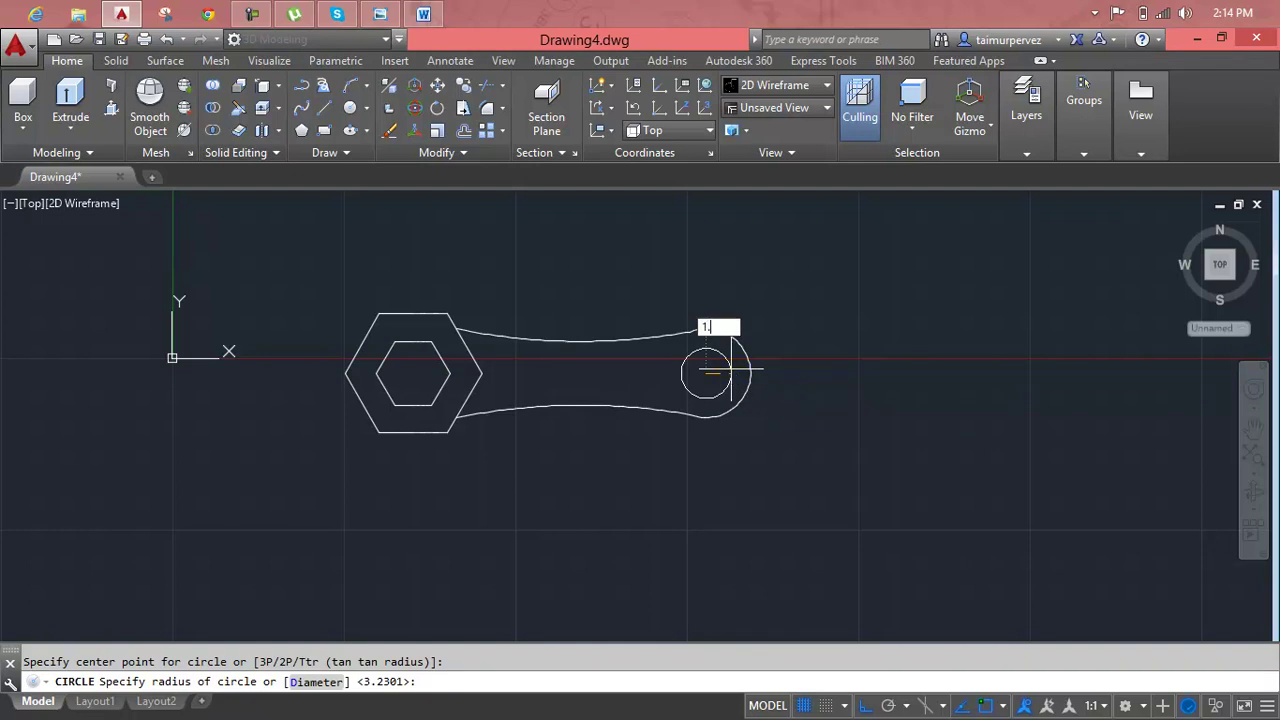
type("5")
key("Return")
scroll(615, 393, "up", 2)
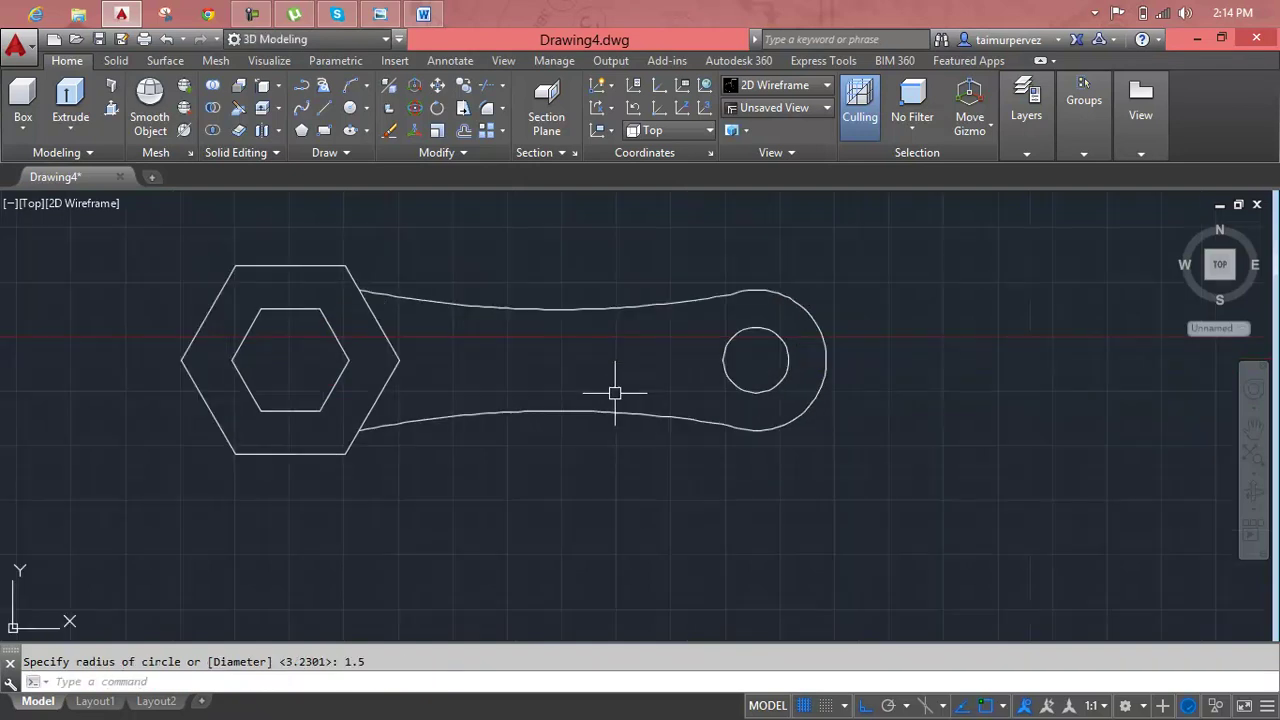
key("Escape")
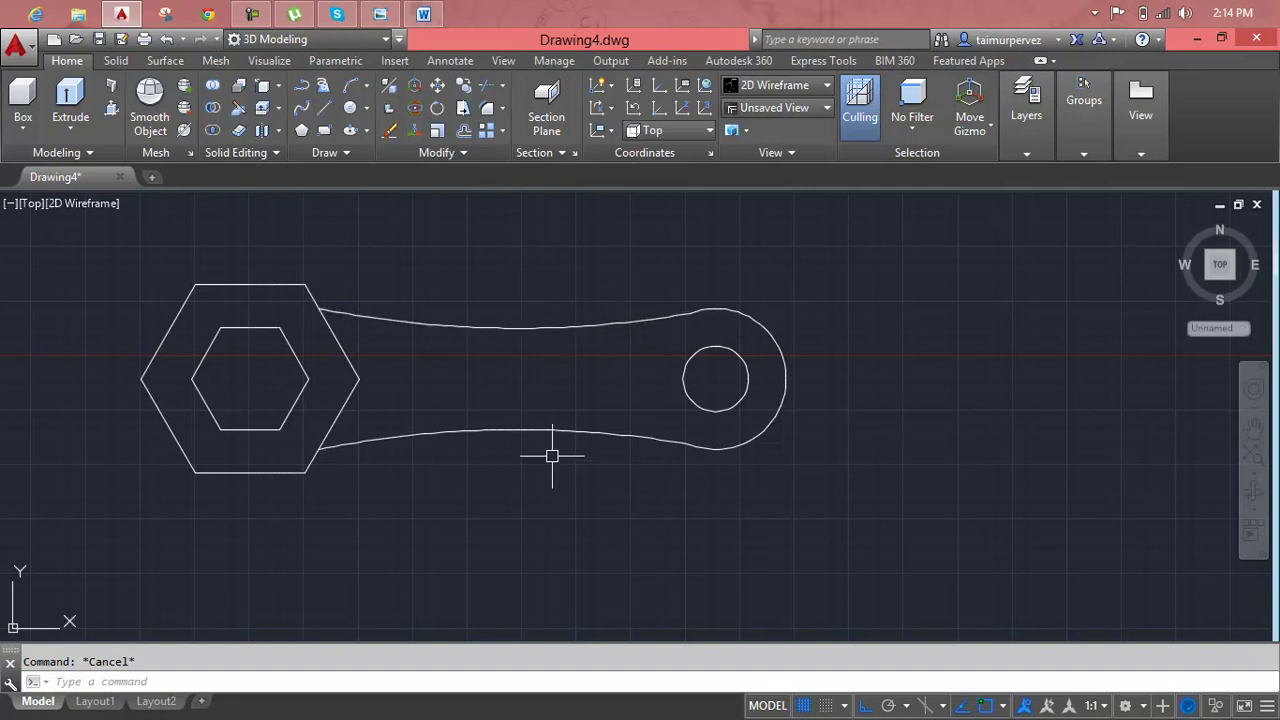
- Draw a vertical line across the handle from its upper curve to its lower curve
key("Return")
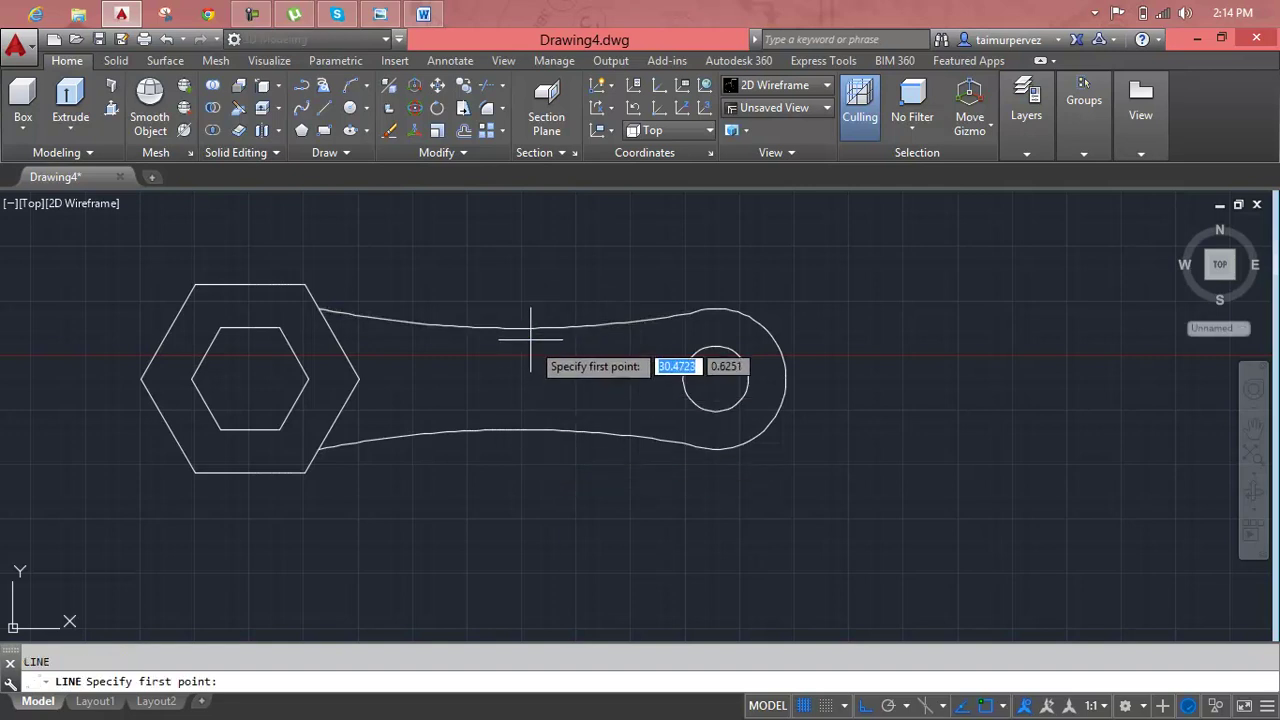
left_click(516, 327)
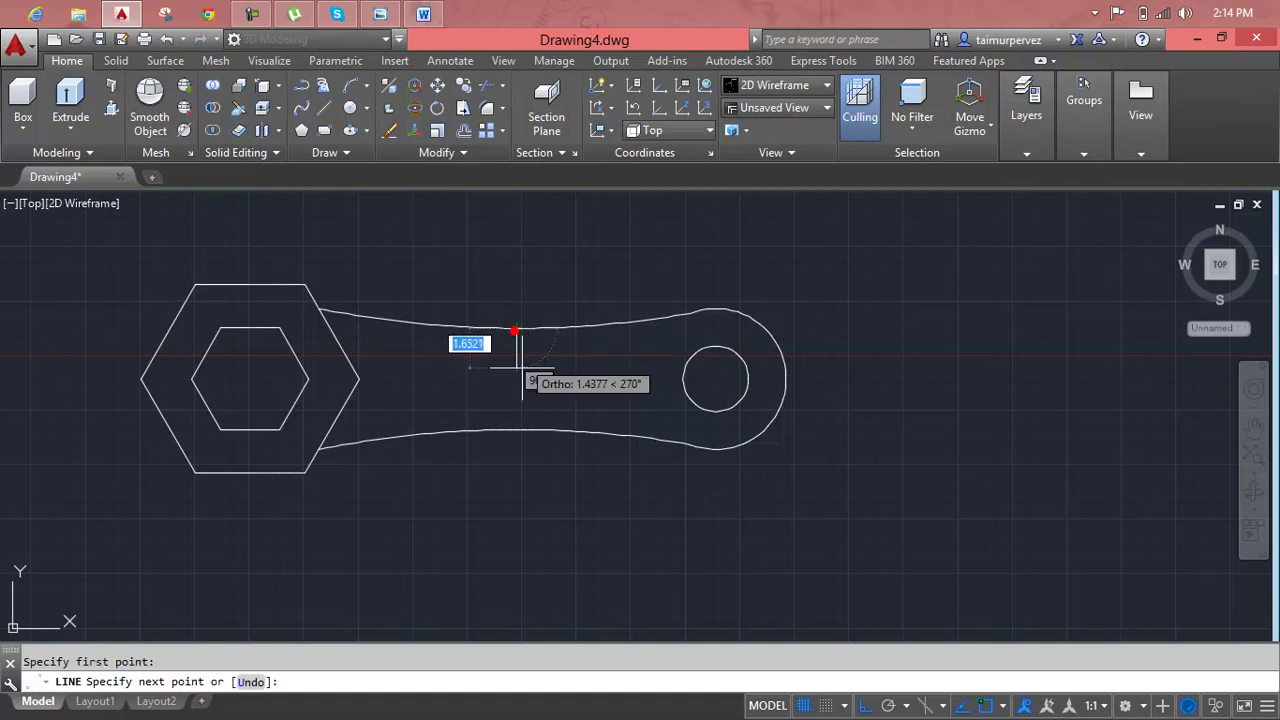
left_click(516, 428)
key("Return")
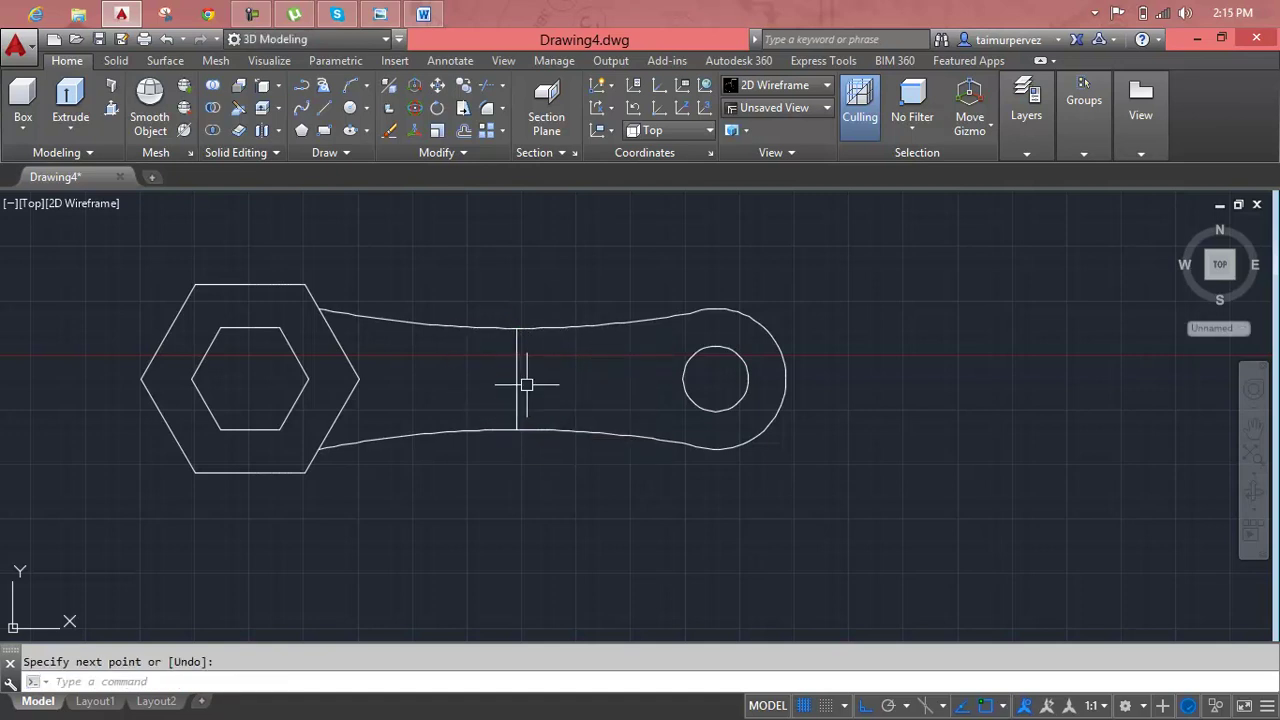
key("Escape")
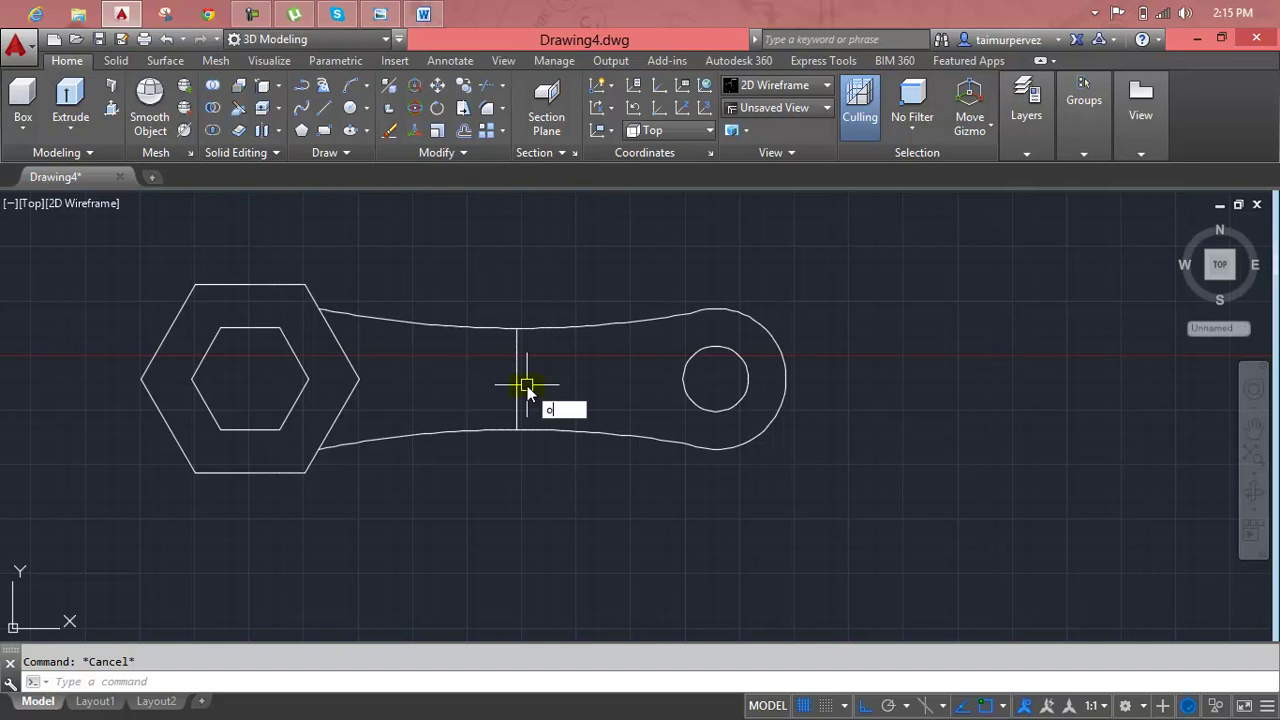
- Offset the middle vertical line 5 units to both sides
key("Return")
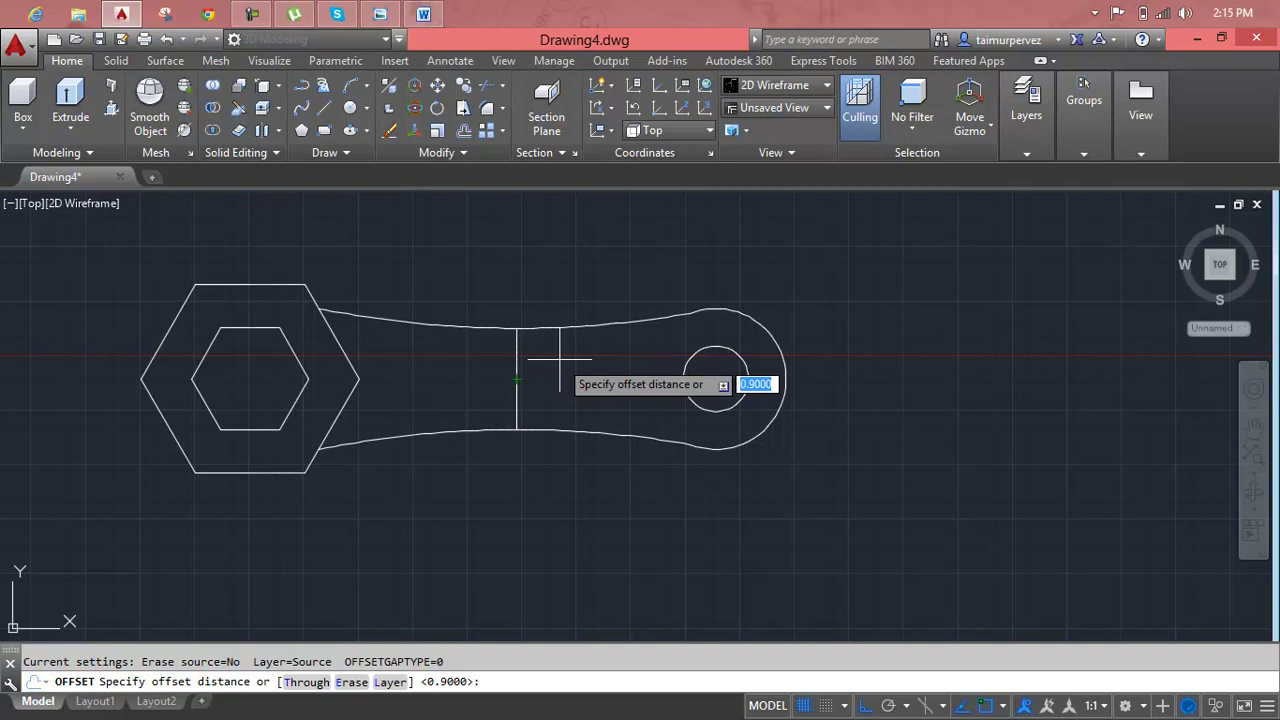
type("8")
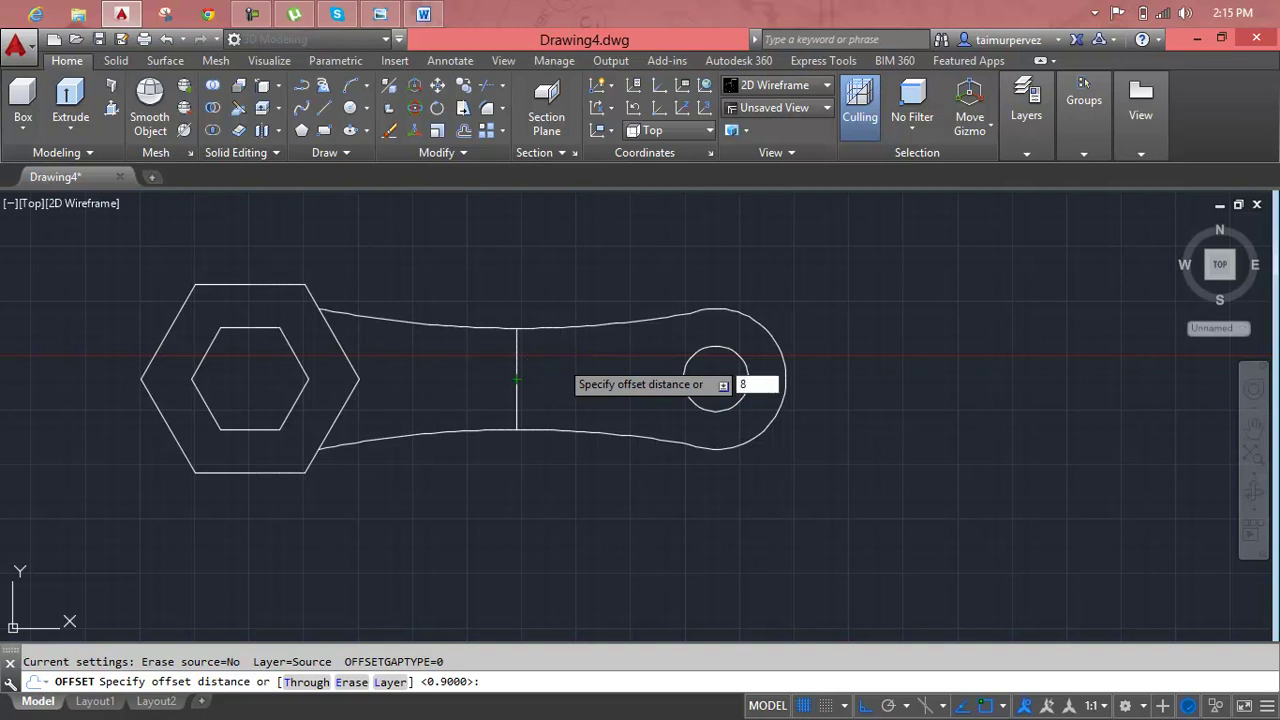
key("Return")
left_click(517, 386)
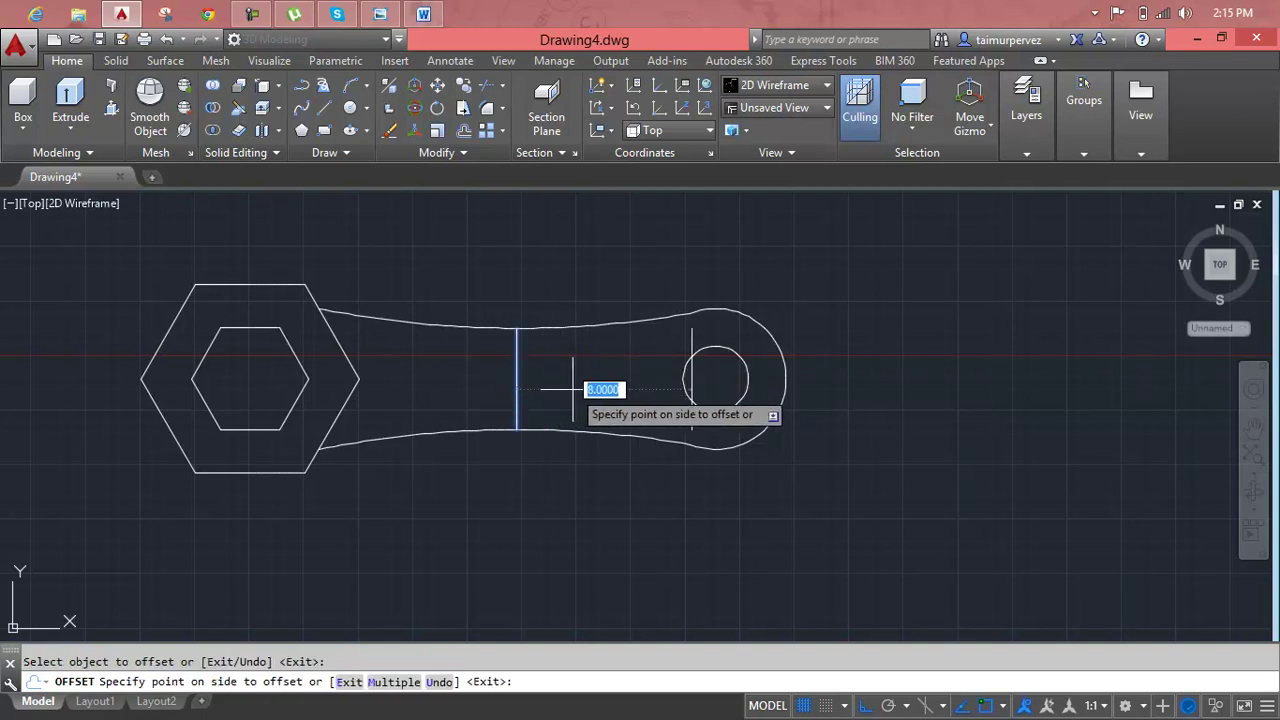
key("Escape")
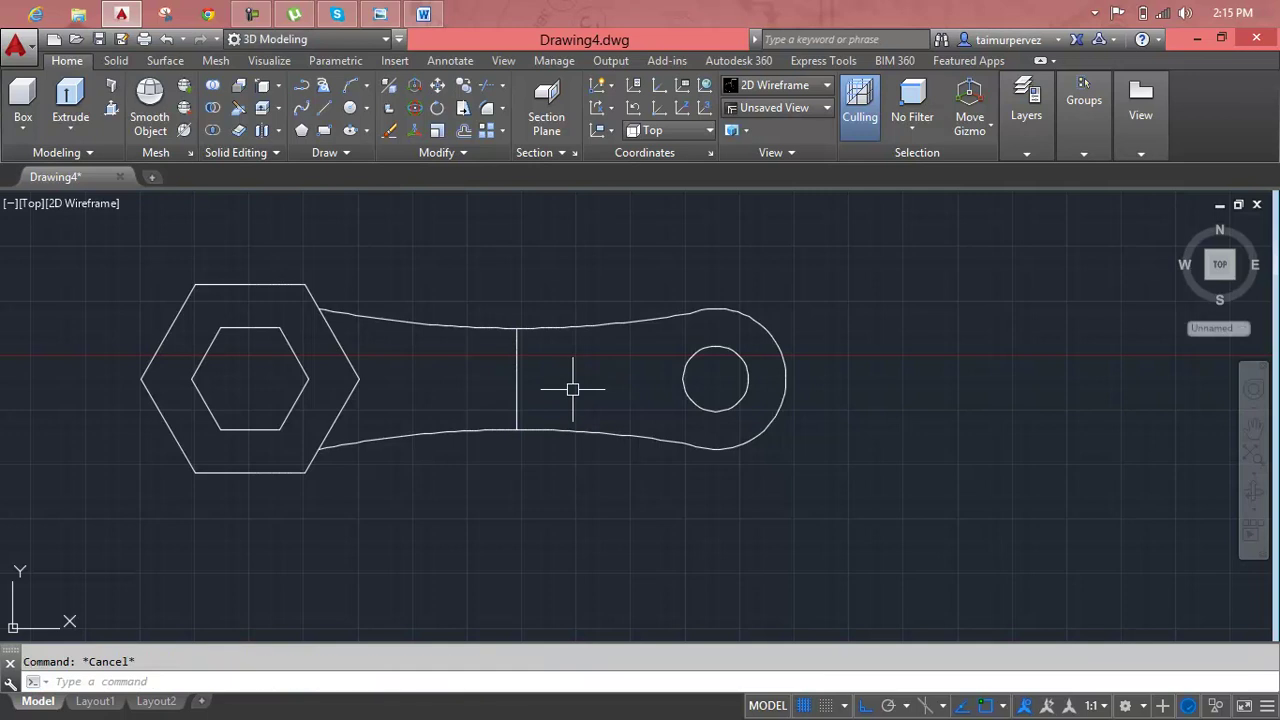
type("o")
key("Return")
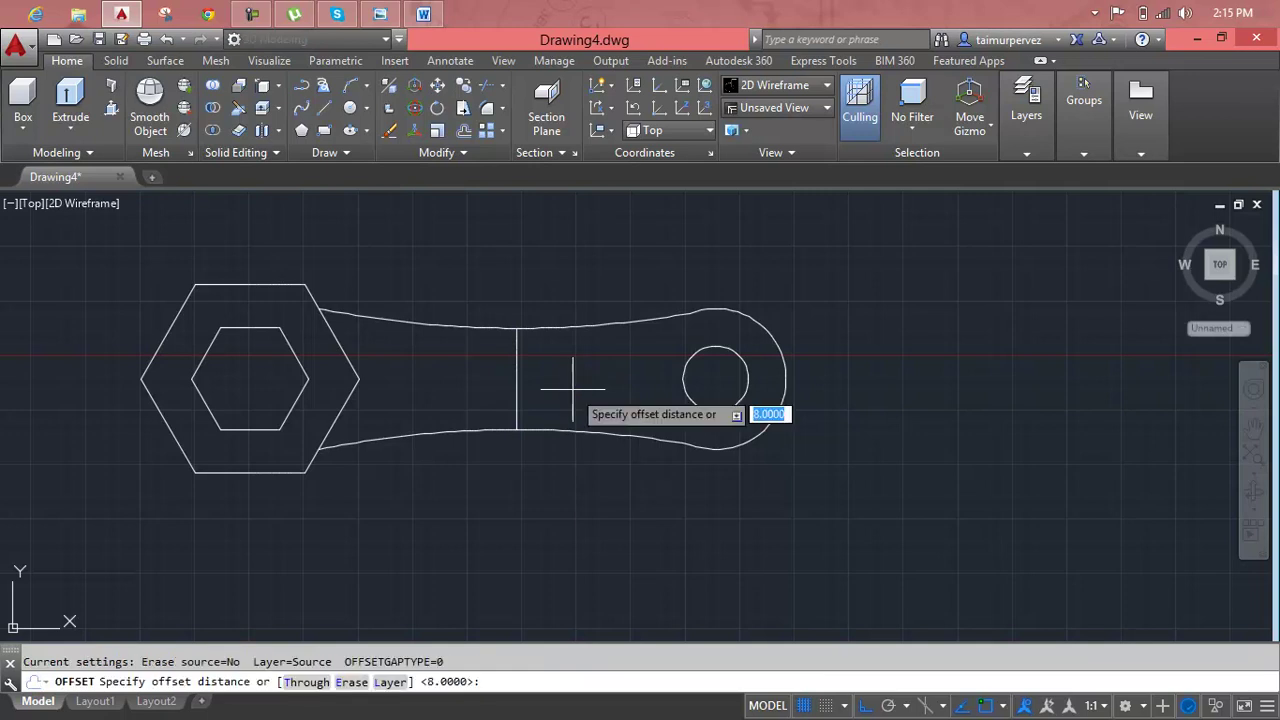
type("5")
key("Return")
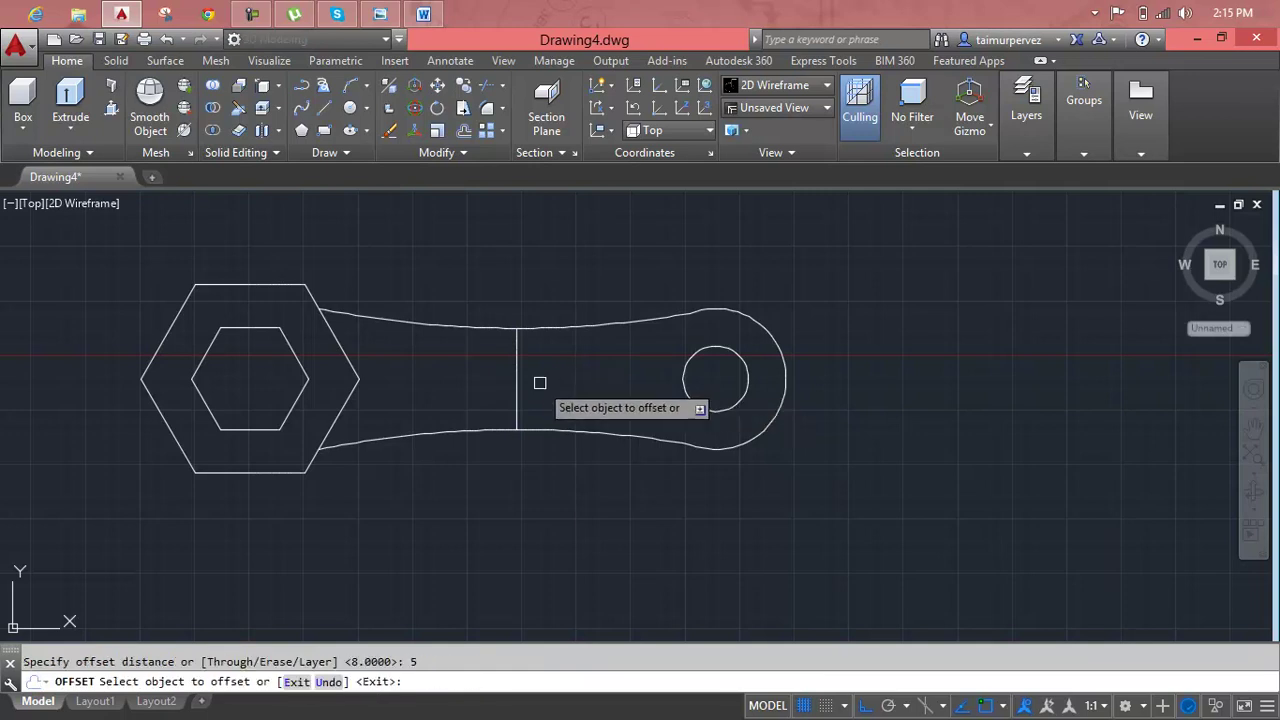
left_click(518, 379)
left_click(527, 377)
left_click(517, 372)
left_click(485, 386)
key("Escape")
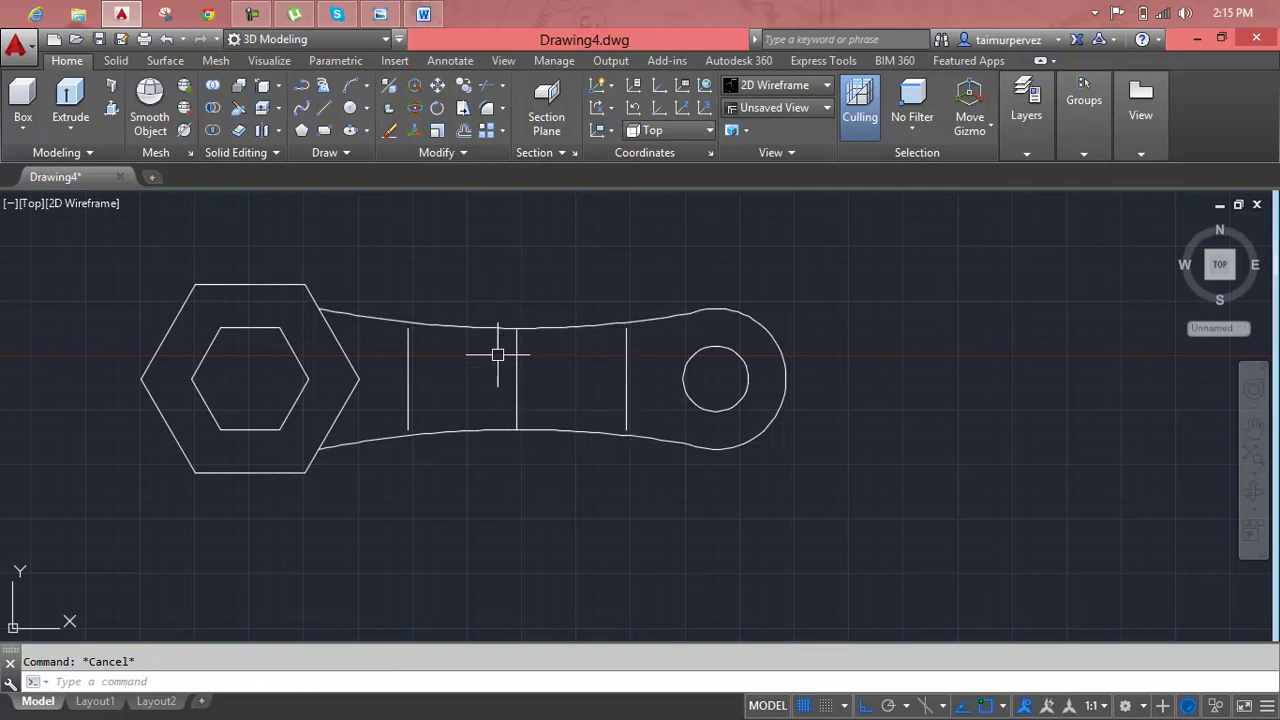
- Offset the handle's upper and lower curves 1 unit inward
type("o")
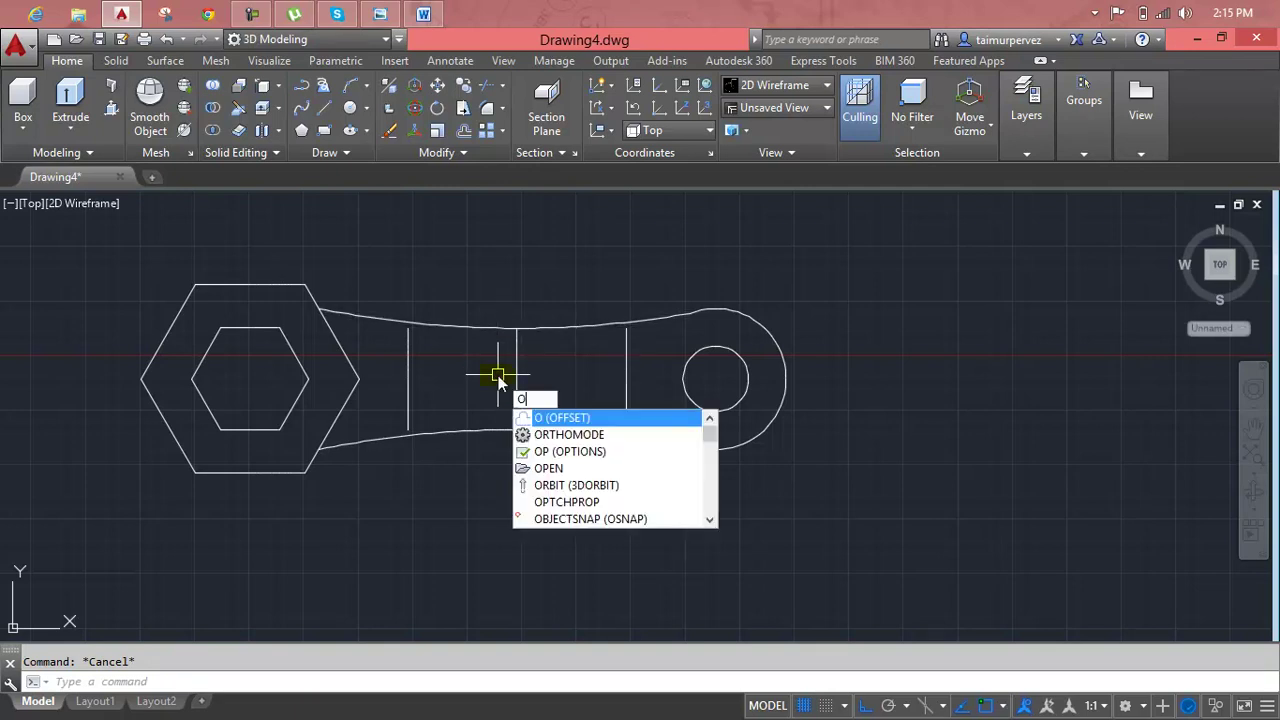
key("Return")
key("Return")
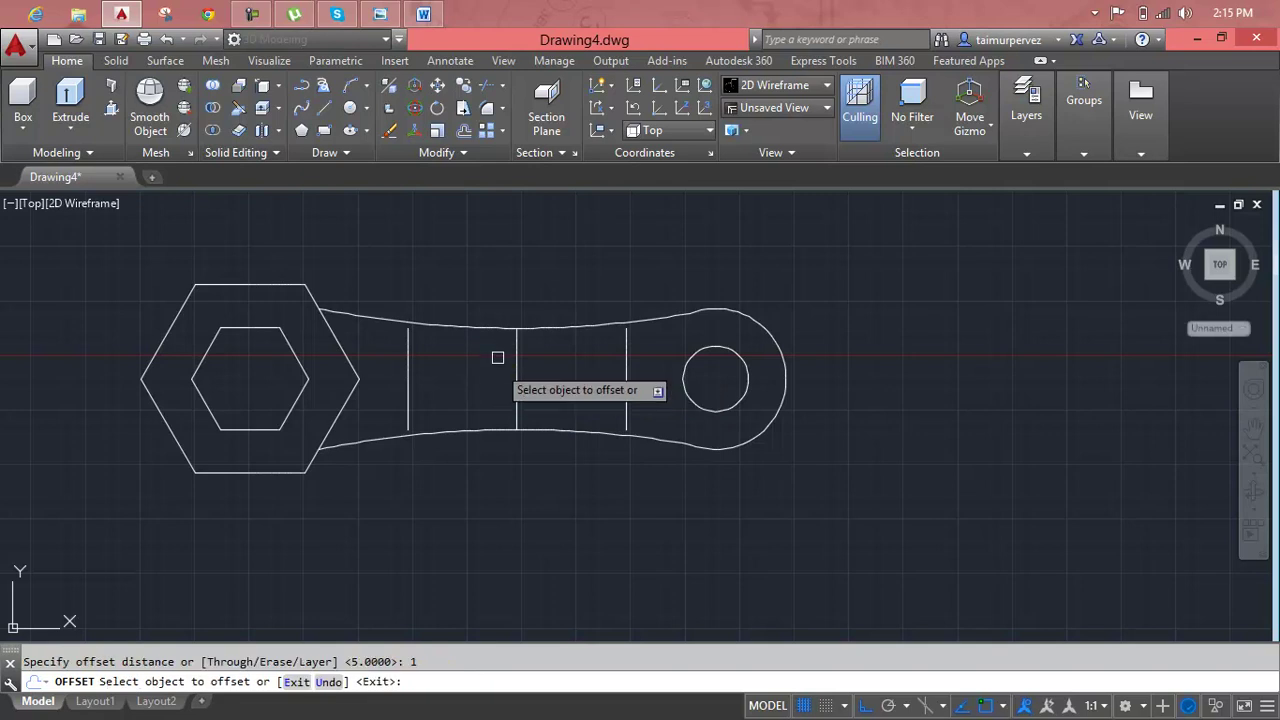
left_click(491, 326)
left_click(491, 348)
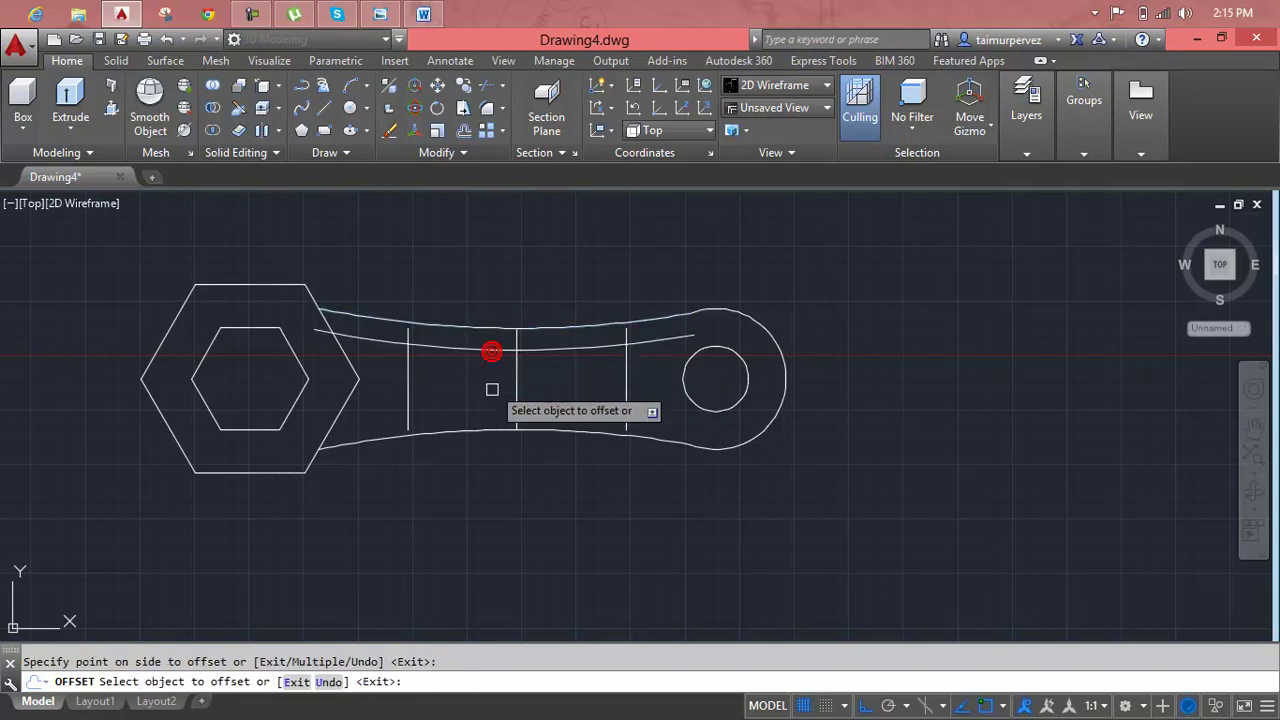
left_click(495, 428)
left_click(497, 421)
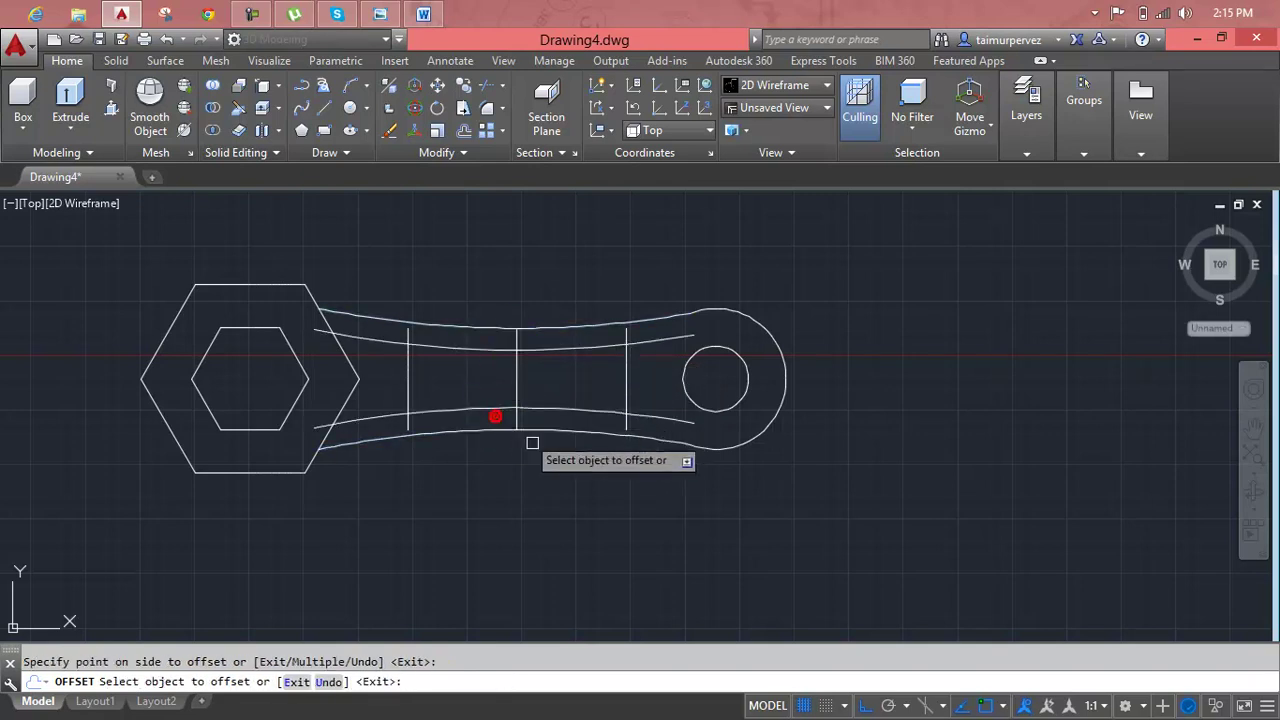
key("Escape")
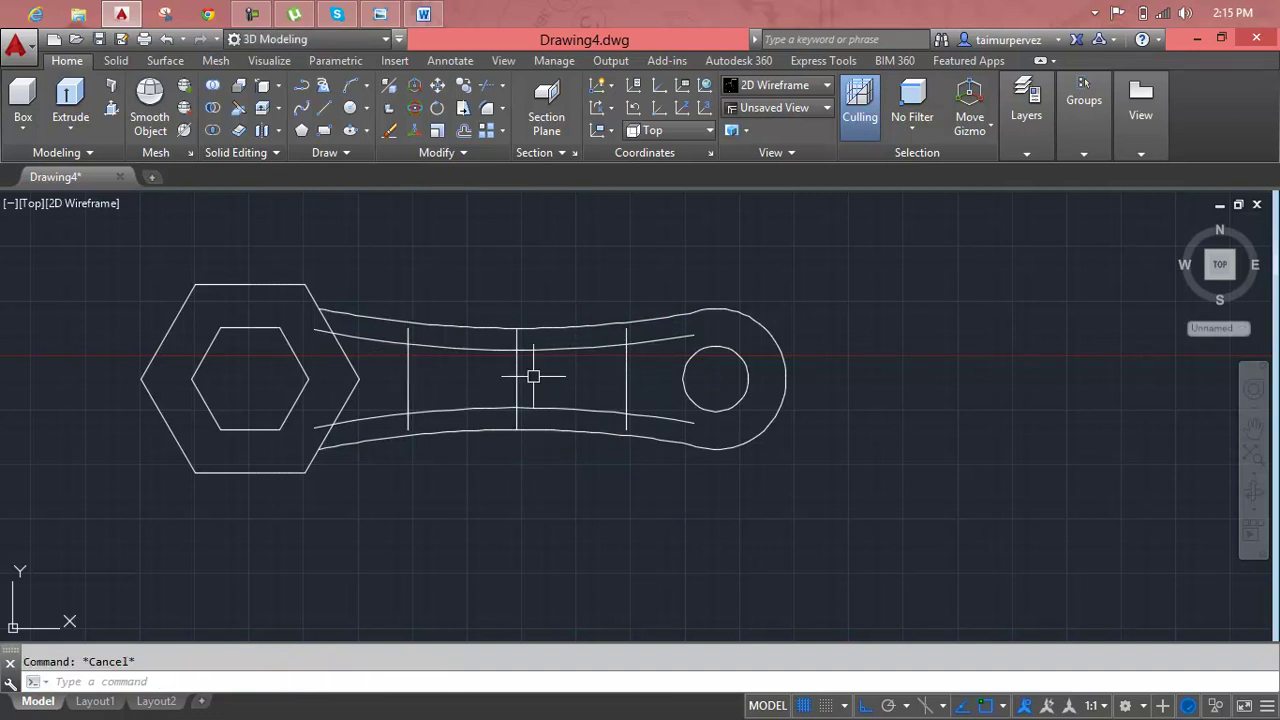
- Draw two straight slot lines between the outer vertical lines along the inner curves
type("l")
key("Return")
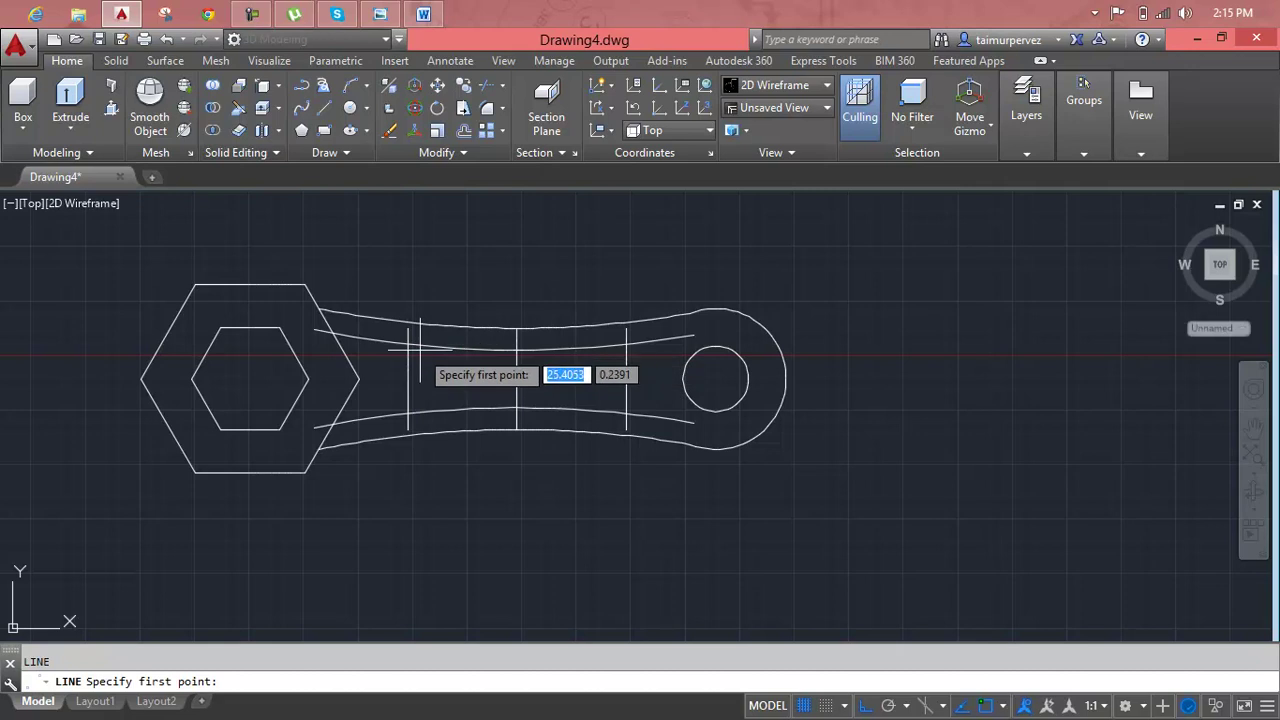
left_click(408, 344)
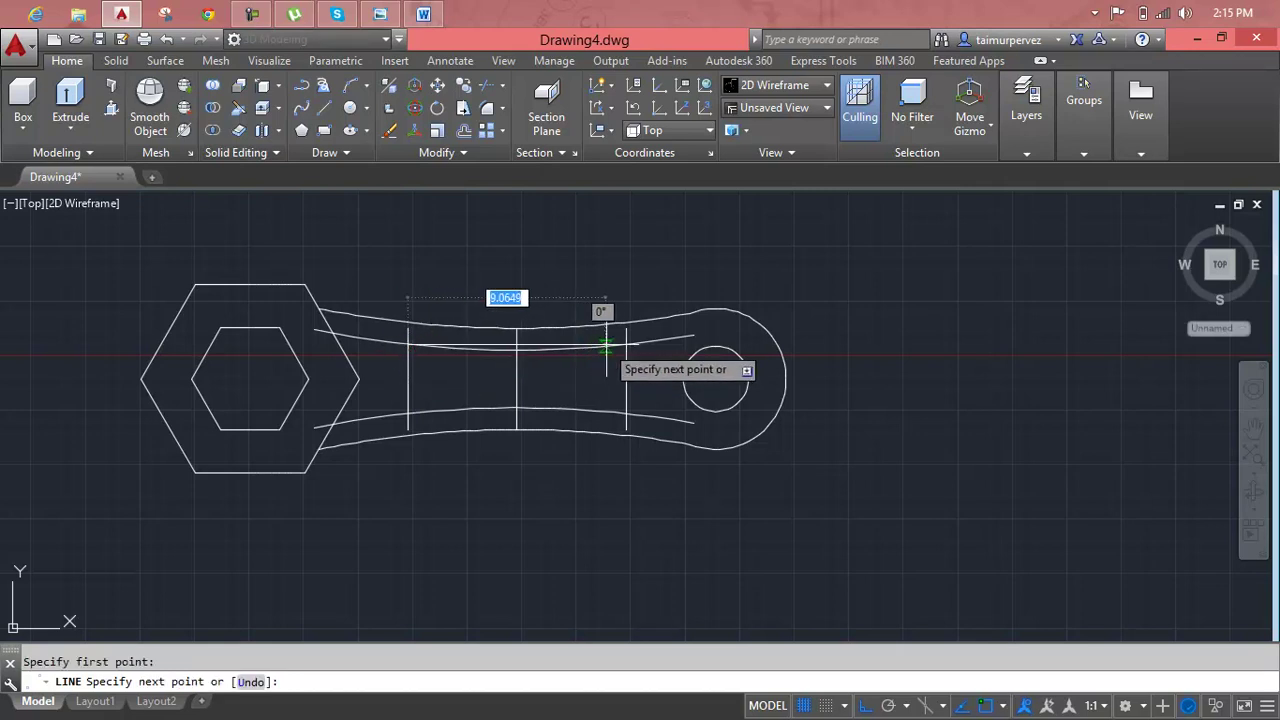
left_click(623, 344)
key("Return")
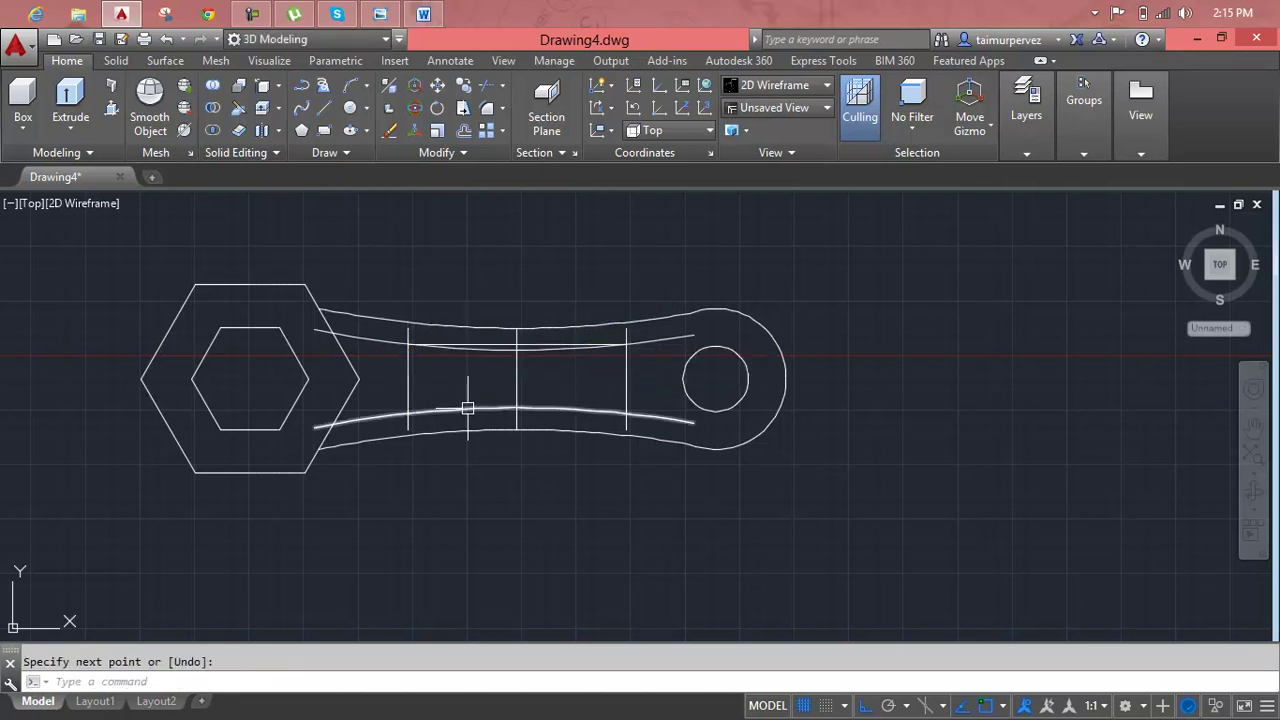
left_click(408, 412)
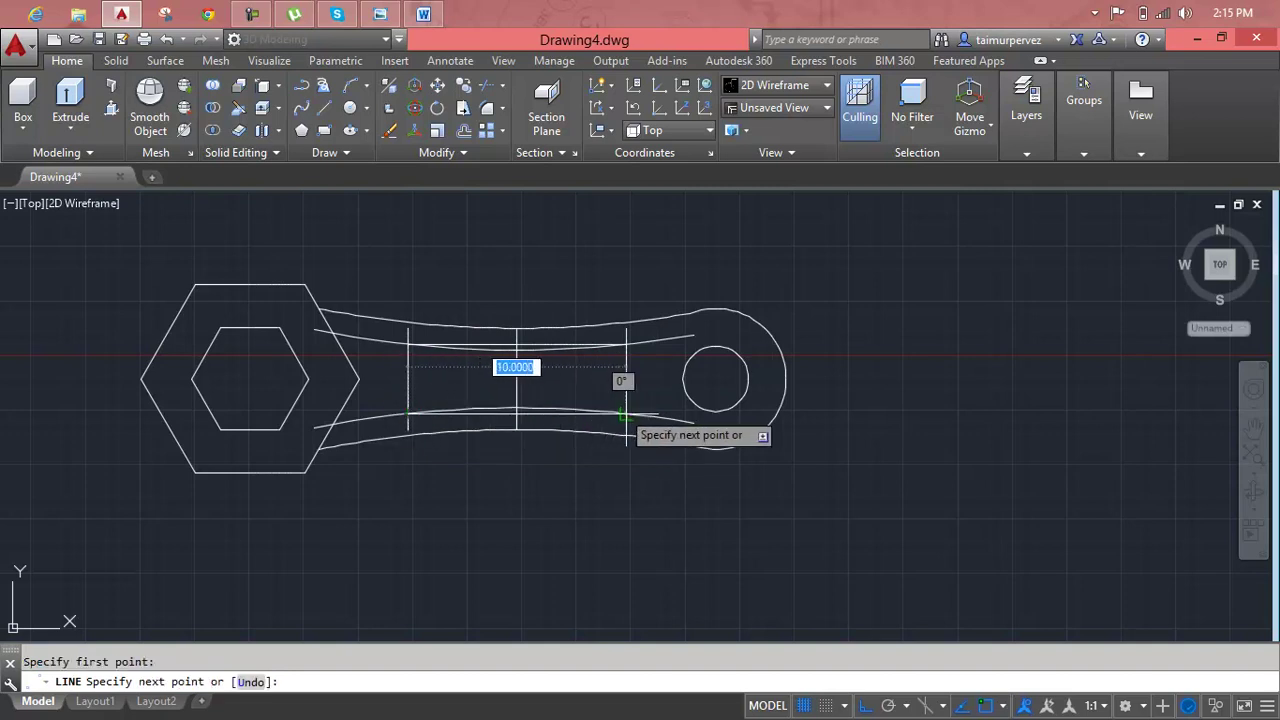
left_click(625, 413)
key("Return")
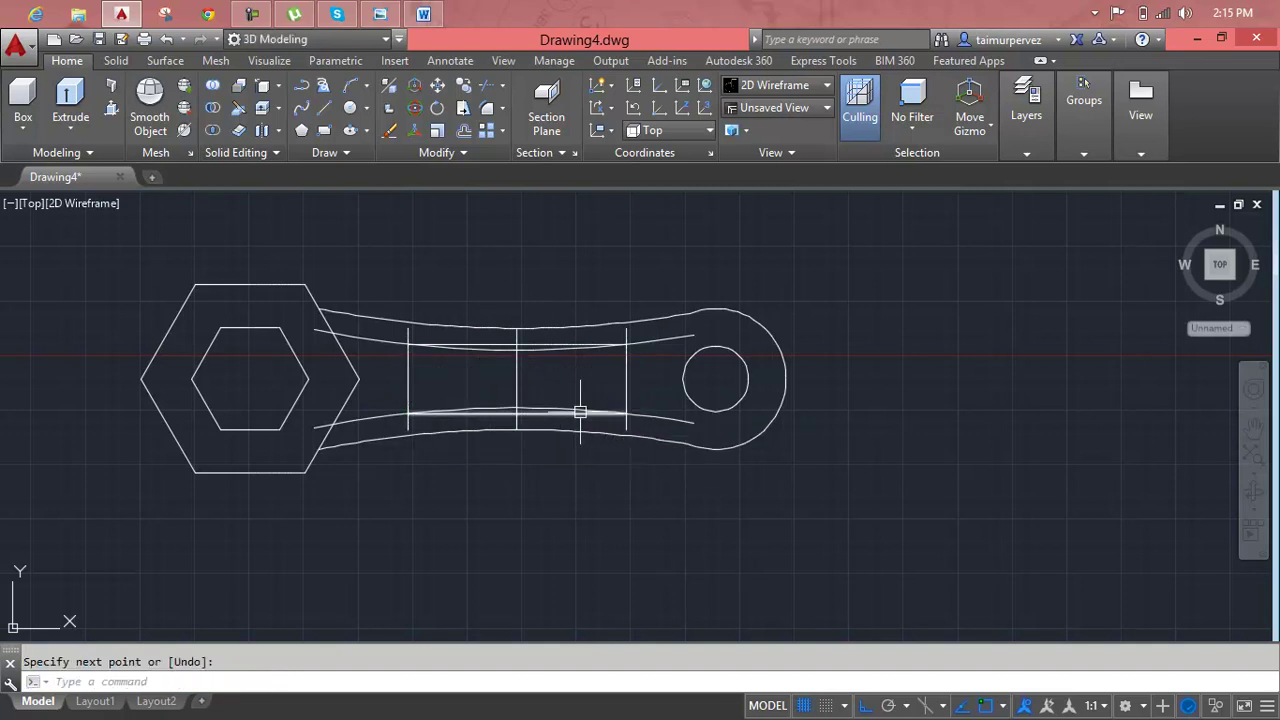
key("Escape")
- Delete both inner helper curves and all three vertical lines
scroll(560, 402, "up", 2)
left_click(534, 413)
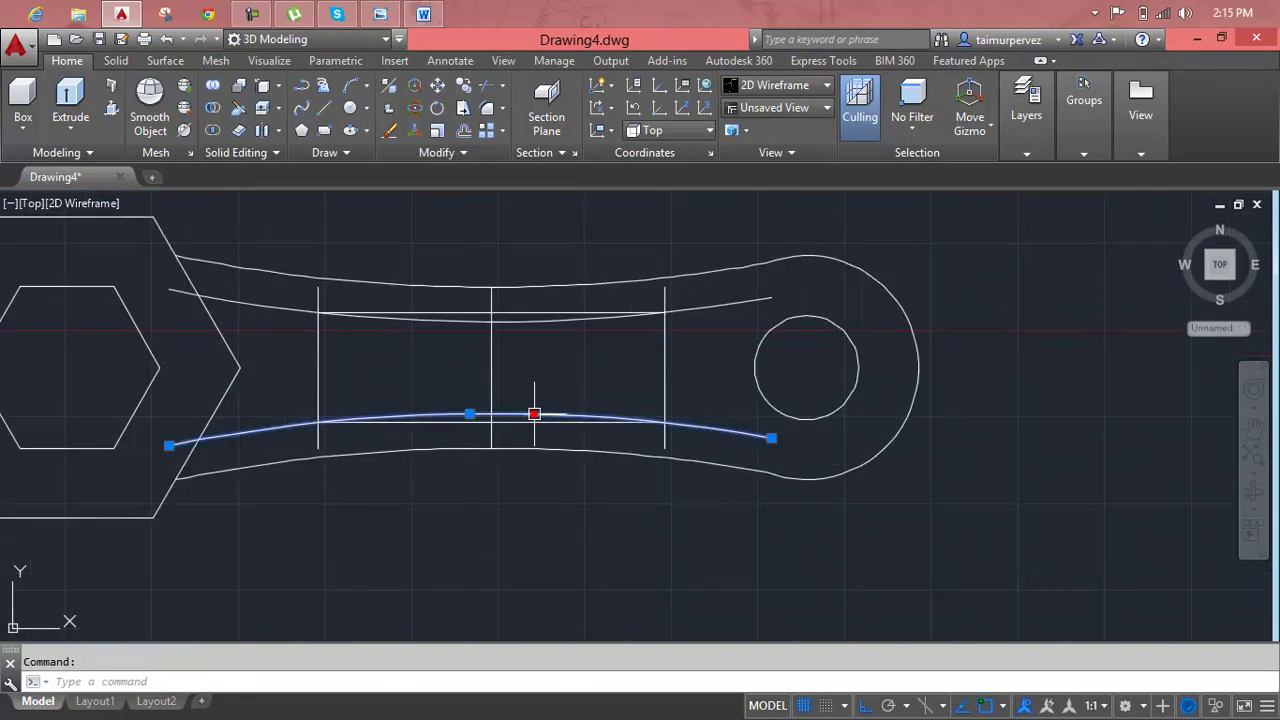
key("Delete")
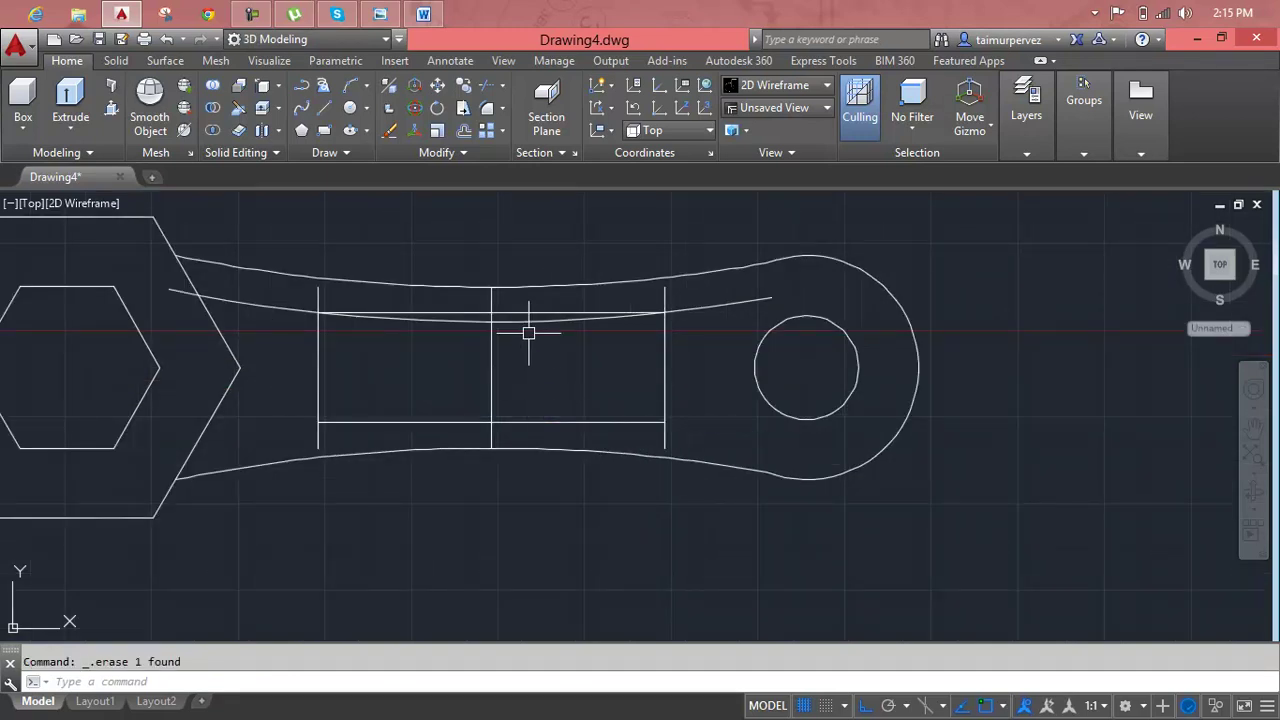
left_click(529, 320)
key("Delete")
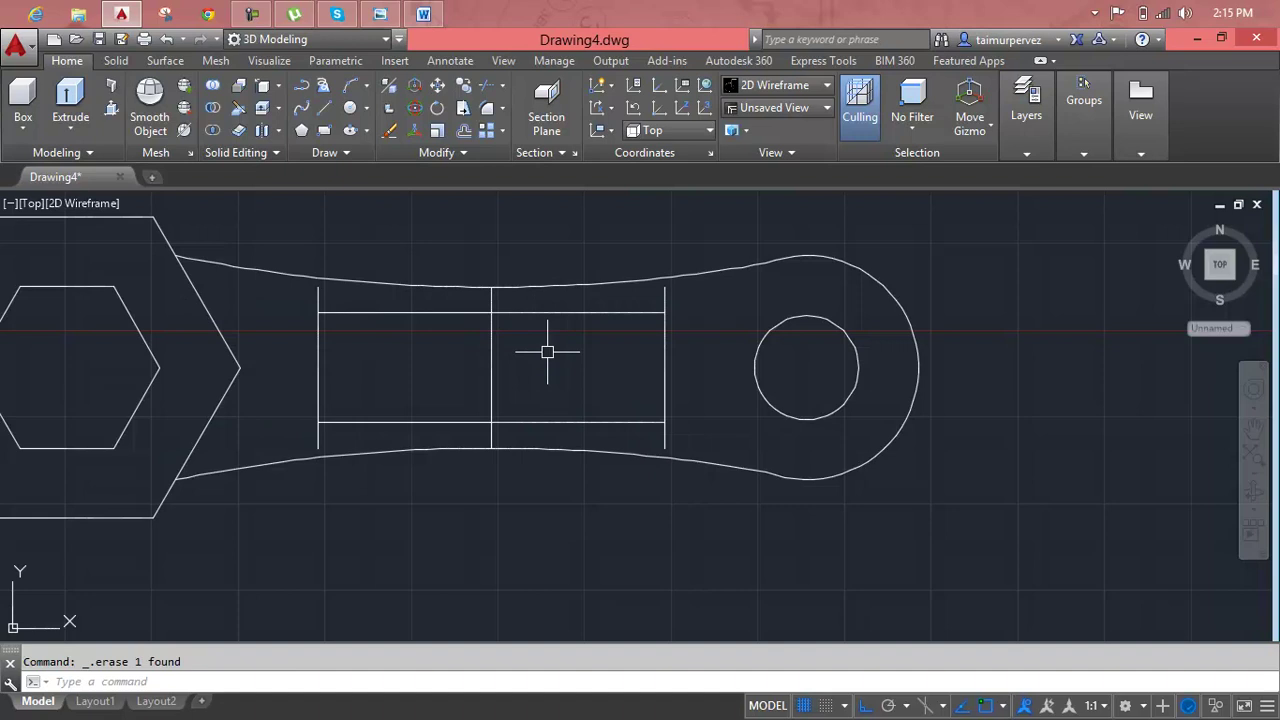
scroll(530, 350, "up", 2)
left_click(479, 424)
key("Delete")
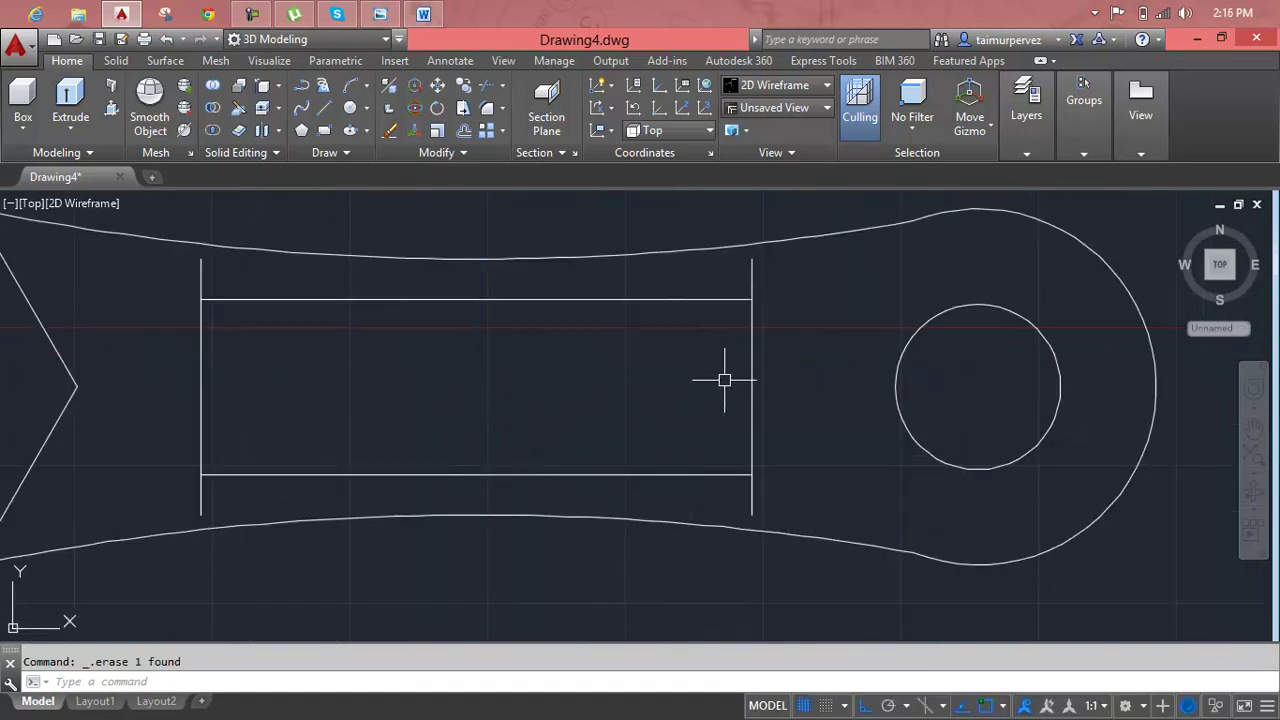
left_click(755, 384)
key("Delete")
left_click(205, 397)
key("Delete")
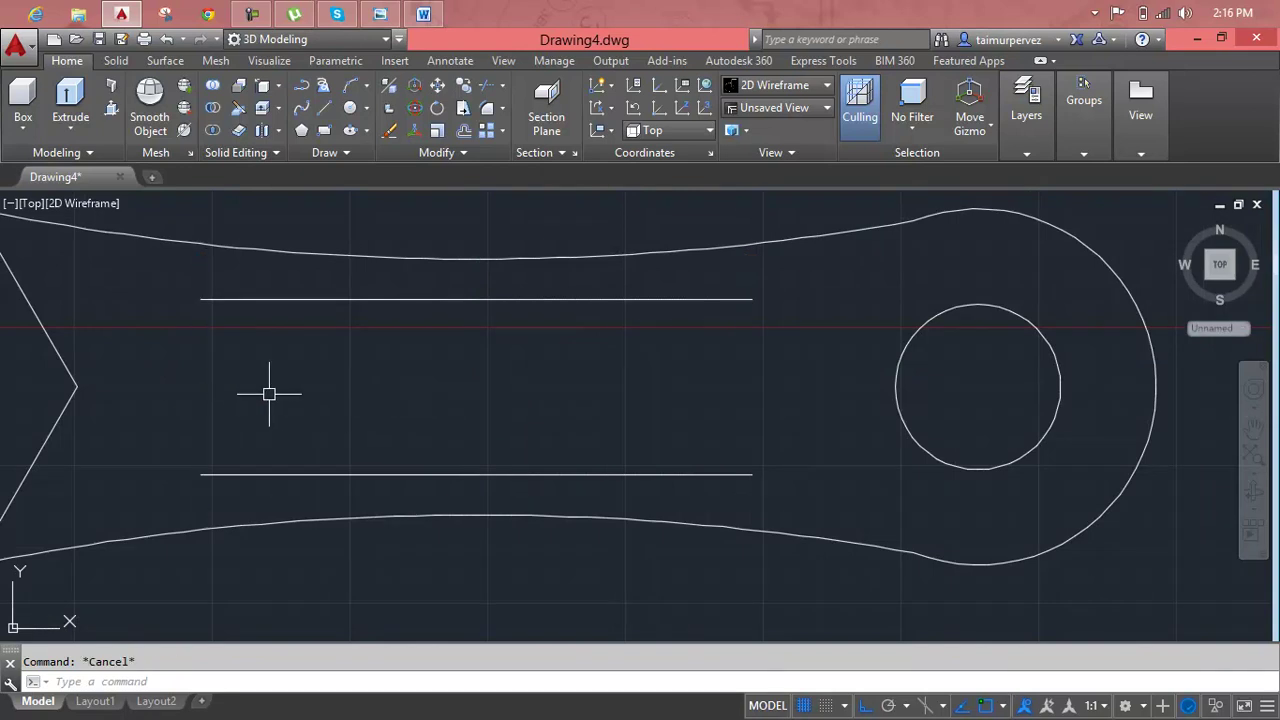
- Draw a two-point circle spanning the left ends of the upper and lower slot lines
type("c")
key("Return")
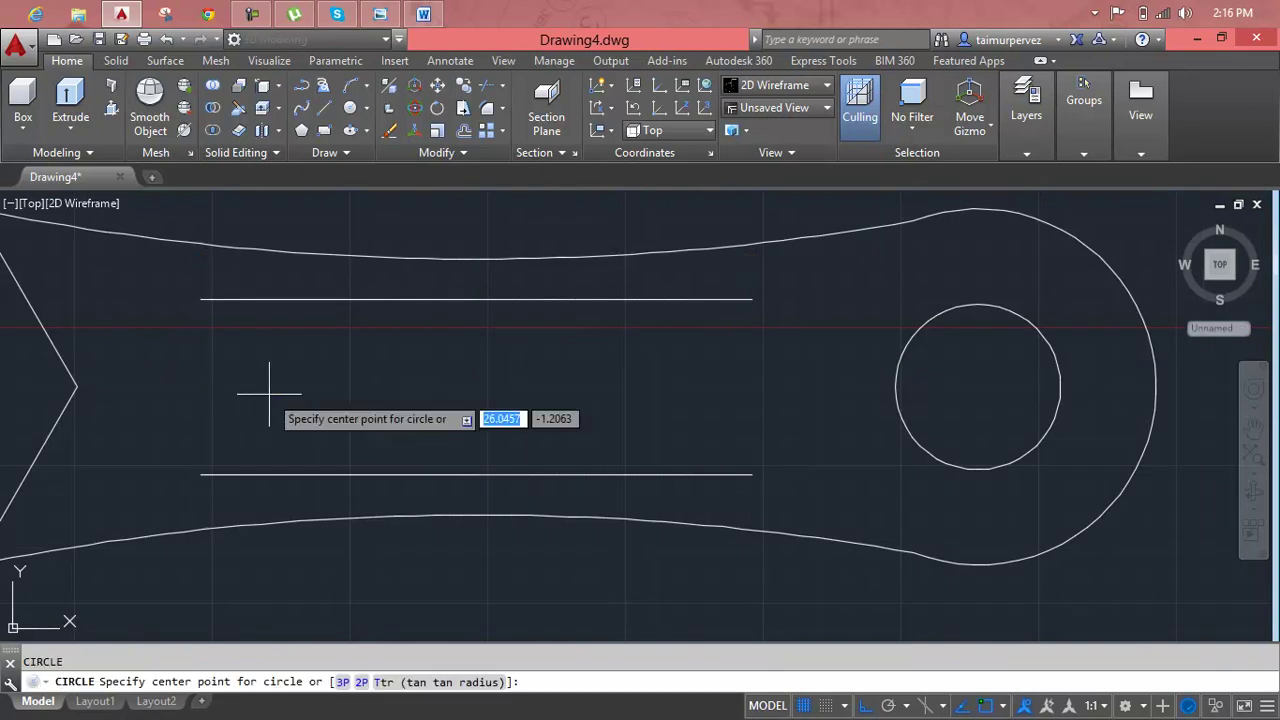
type("2p")
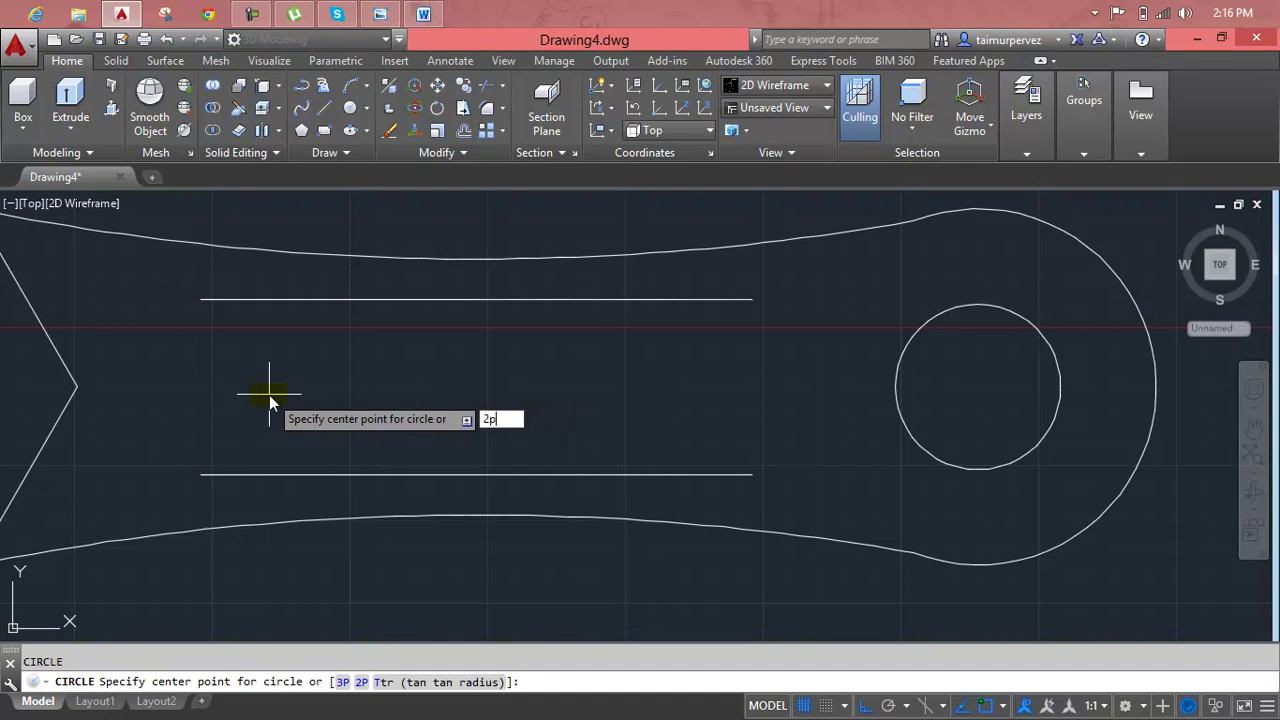
key("Return")
left_click(200, 299)
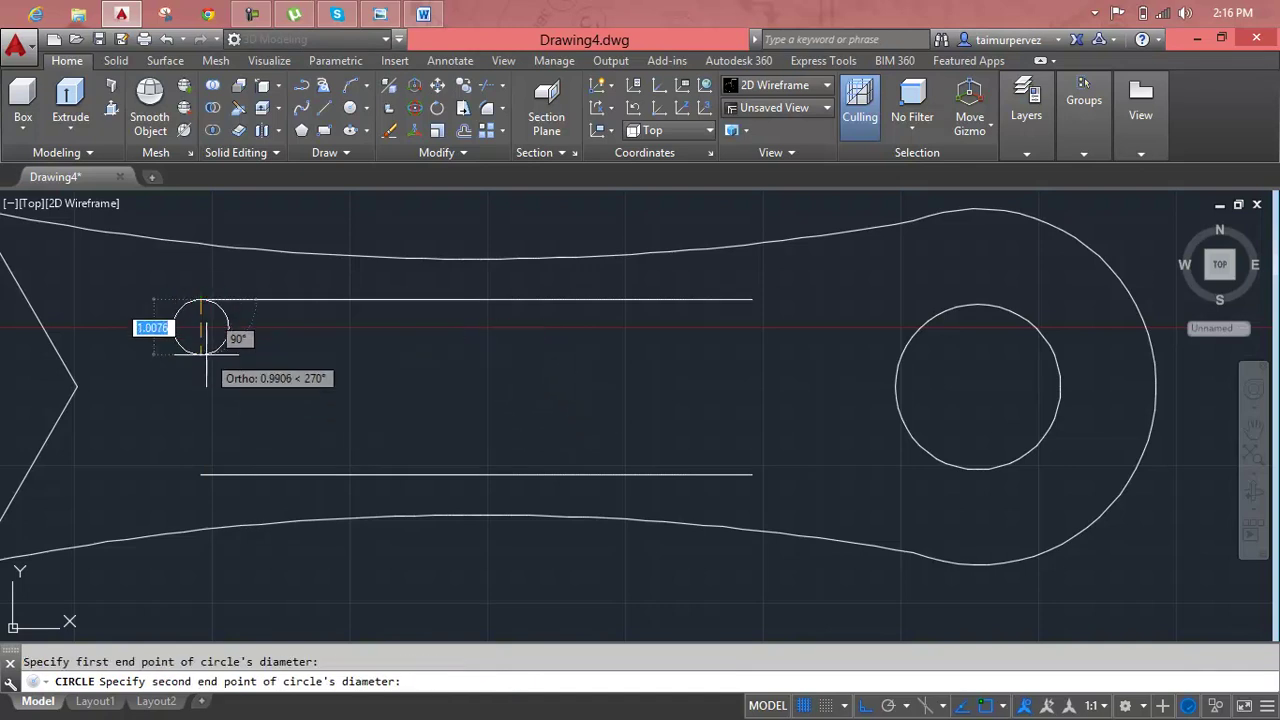
left_click(200, 474)
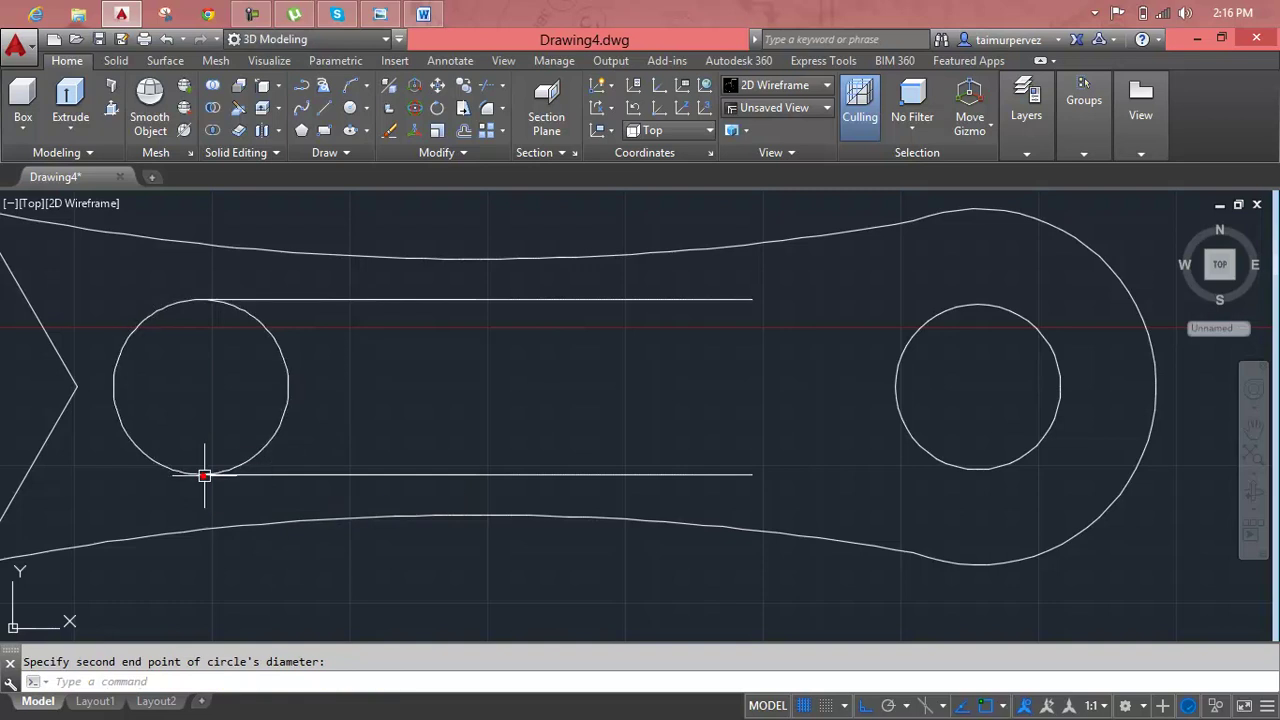
key("Return")
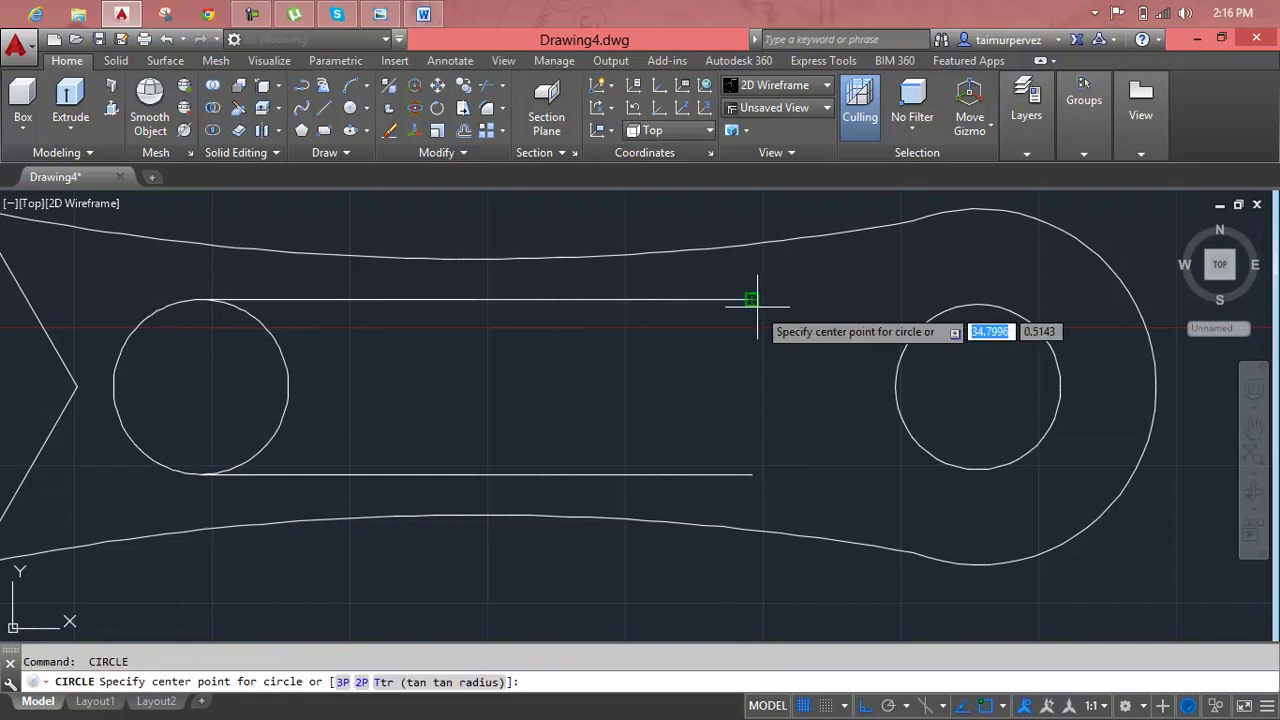
- Draw a matching two-point circle across the right ends of the slot lines
left_click(752, 300)
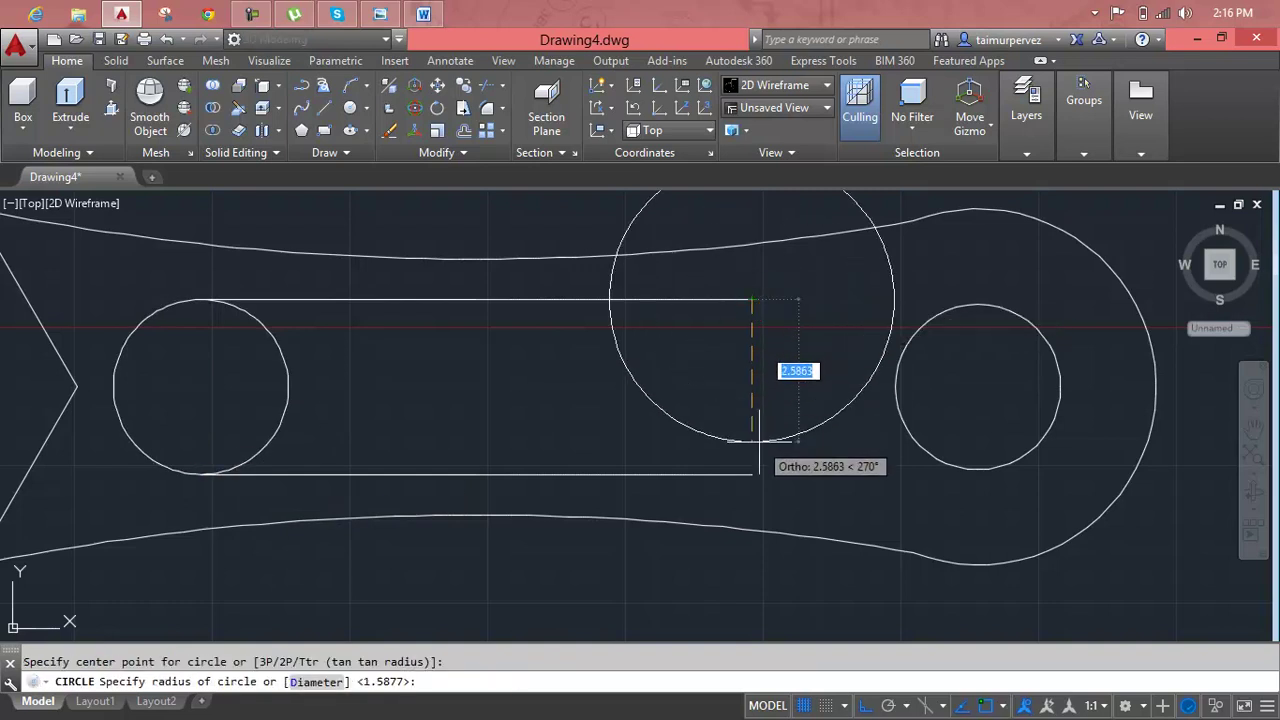
key("Escape")
key("Return")
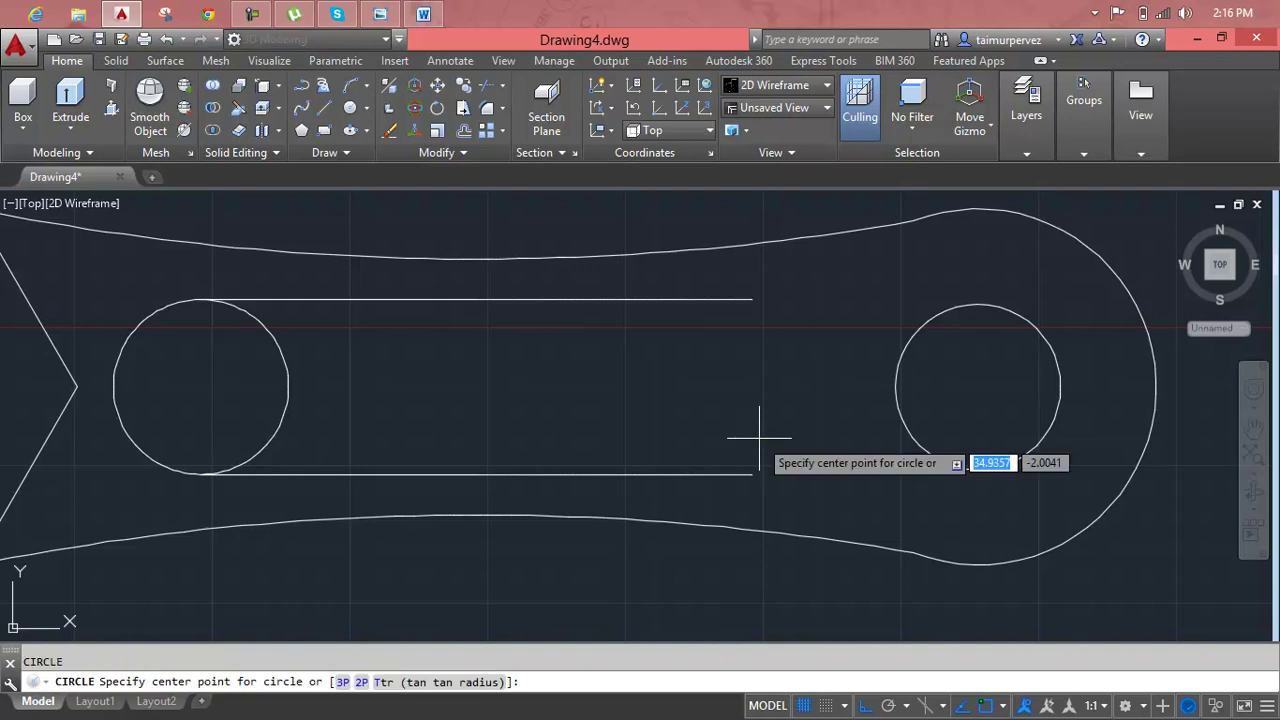
type("2p")
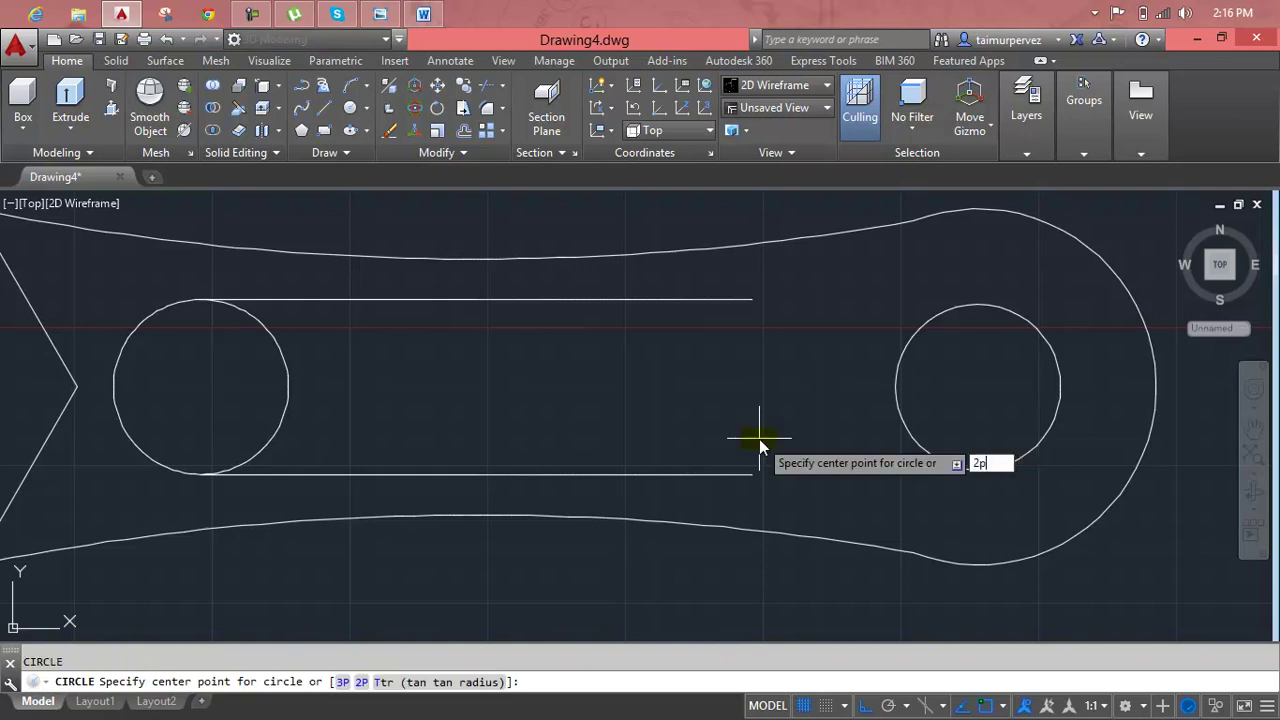
key("Return")
left_click(751, 299)
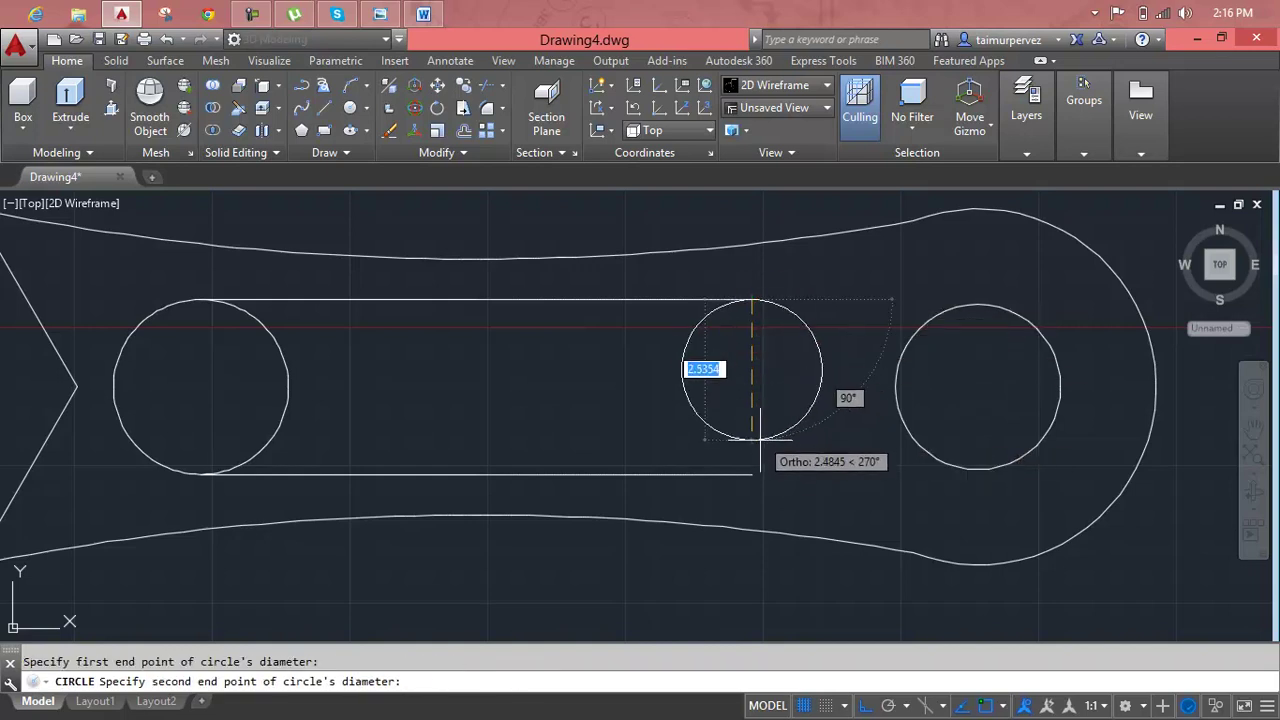
left_click(753, 472)
scroll(753, 470, "down", 3)
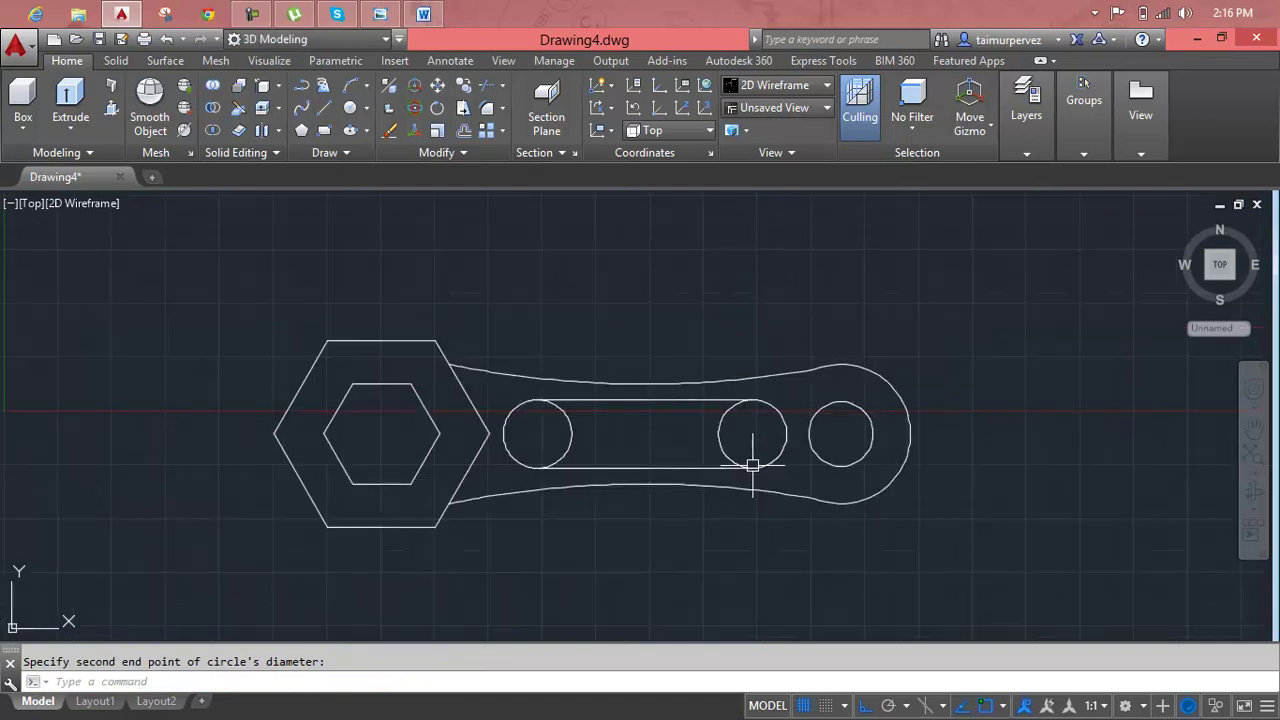
key("Escape")
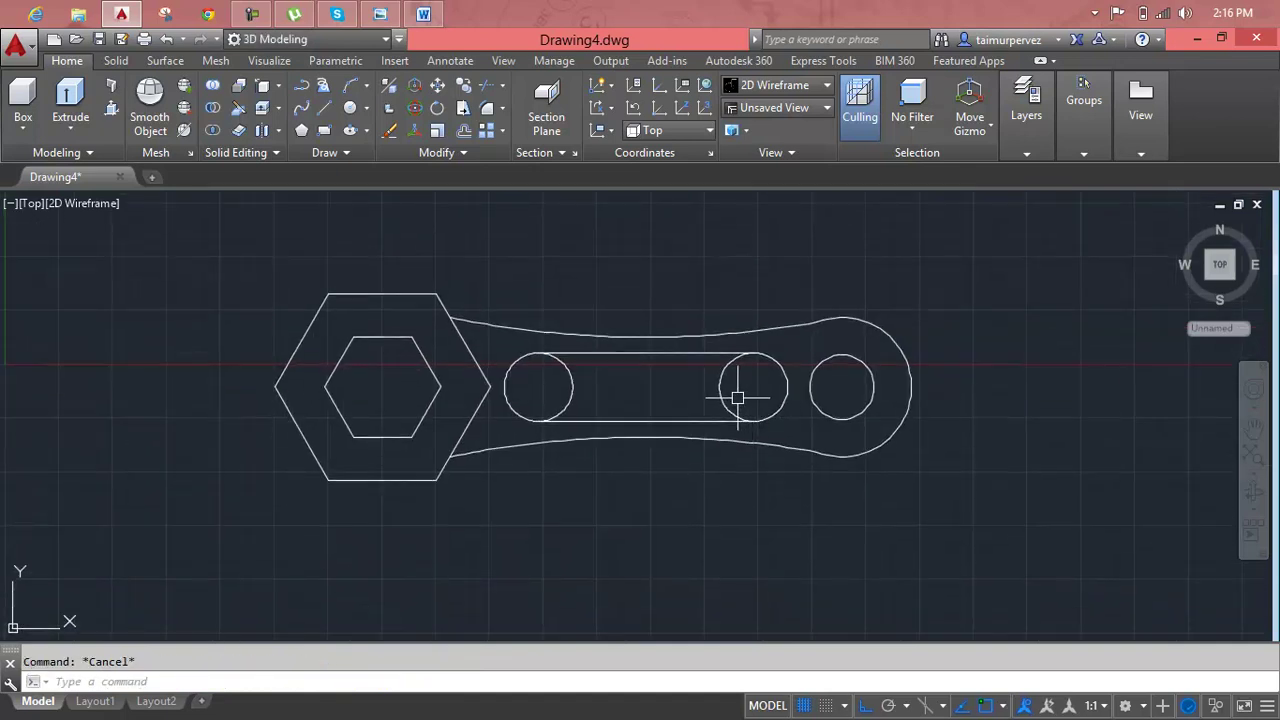
- Trim away the inner arcs of both end circles, leaving rounded slot ends
type("t")
key("Return")
left_click(737, 382)
left_click(713, 391)
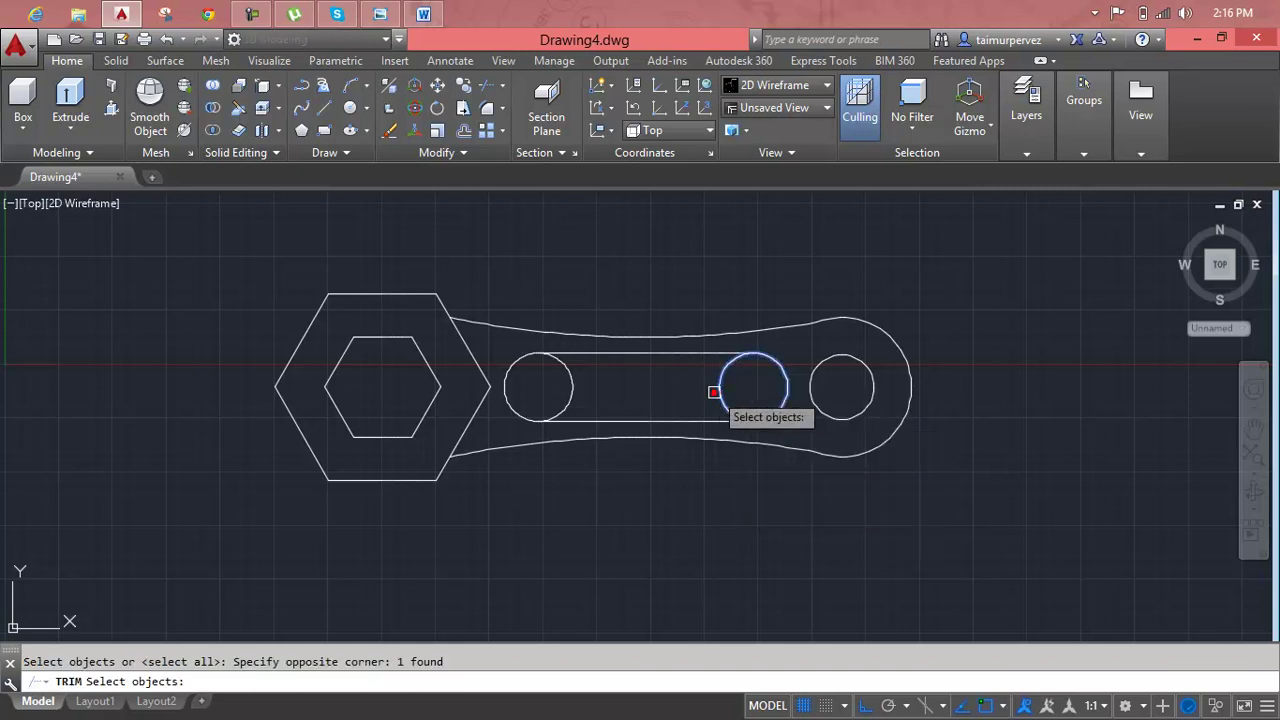
key("Escape")
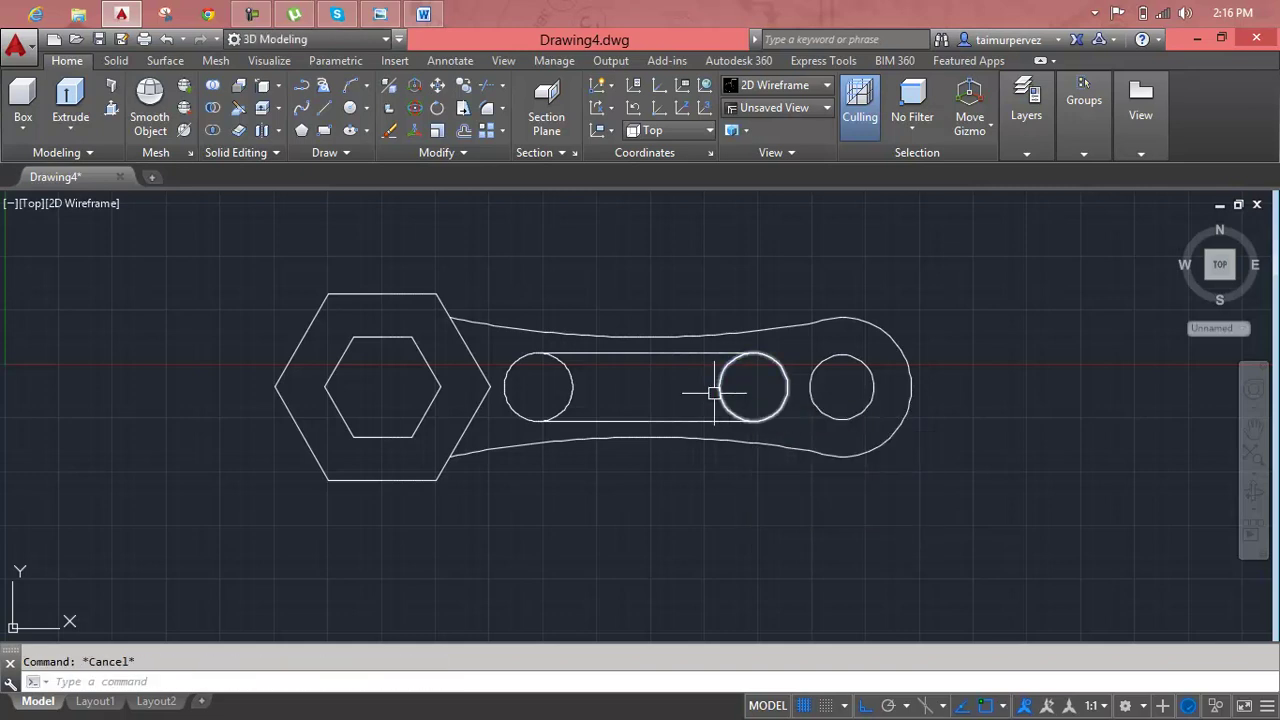
type("tr")
key("Return")
key("Return")
left_click(717, 391)
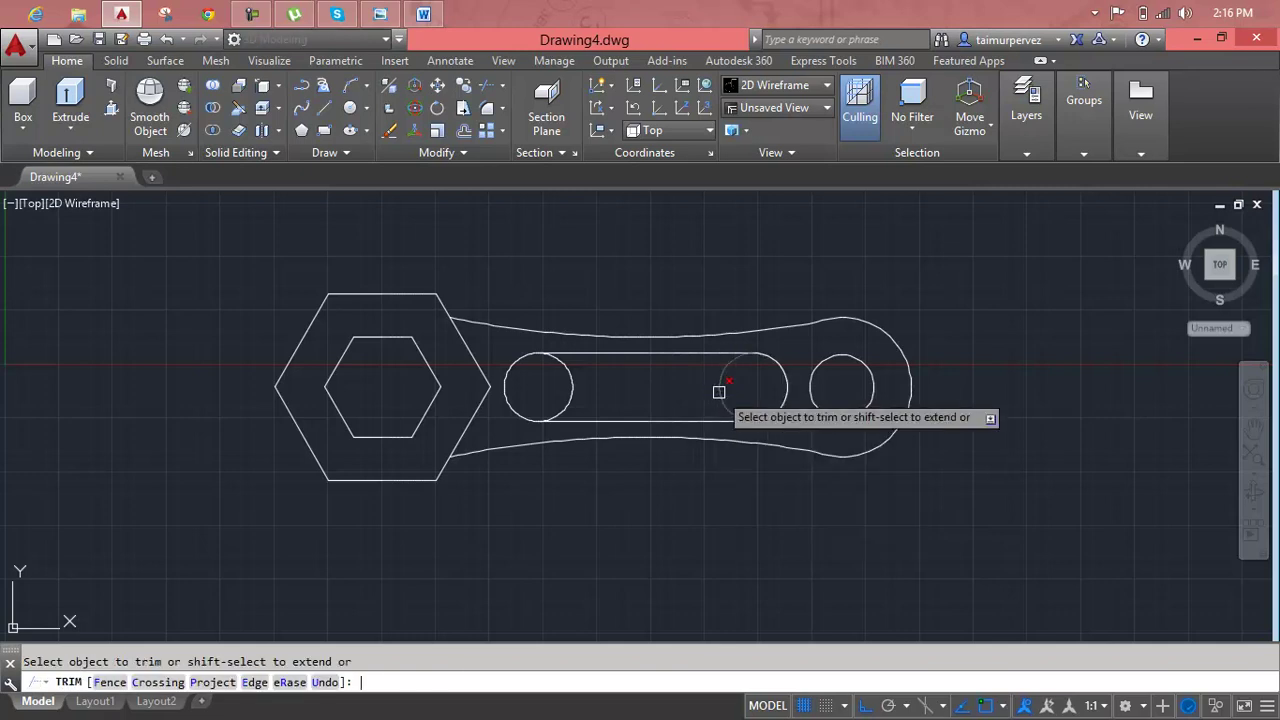
left_click(571, 371)
left_click(578, 380)
scroll(635, 390, "down", 2)
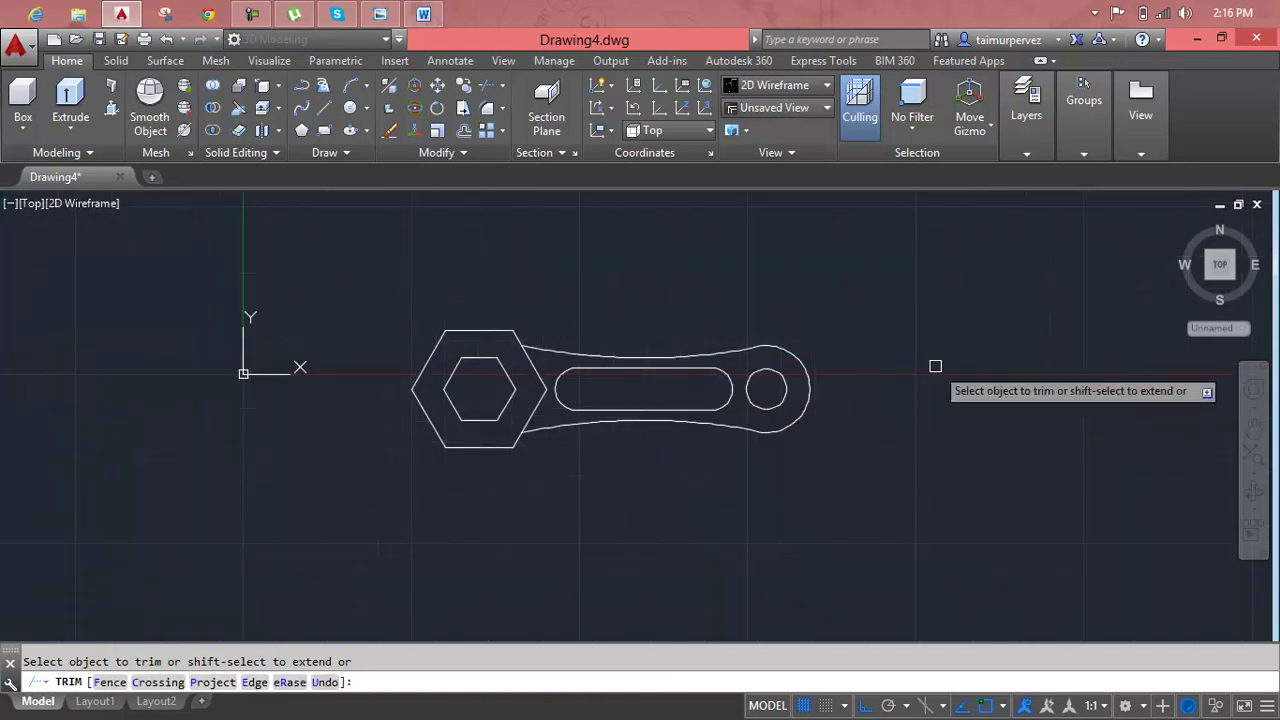
key("Escape")
key("Escape")
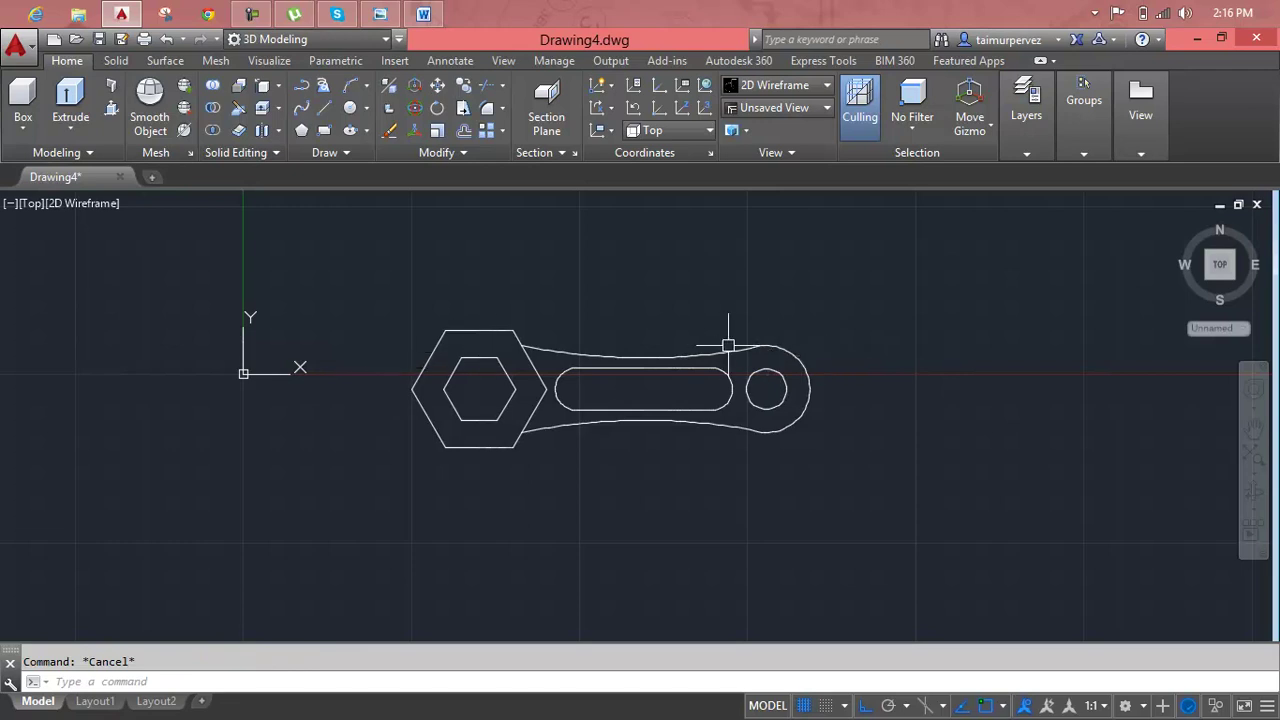
- Create boundary polylines for the handle region with BO
type("BO")
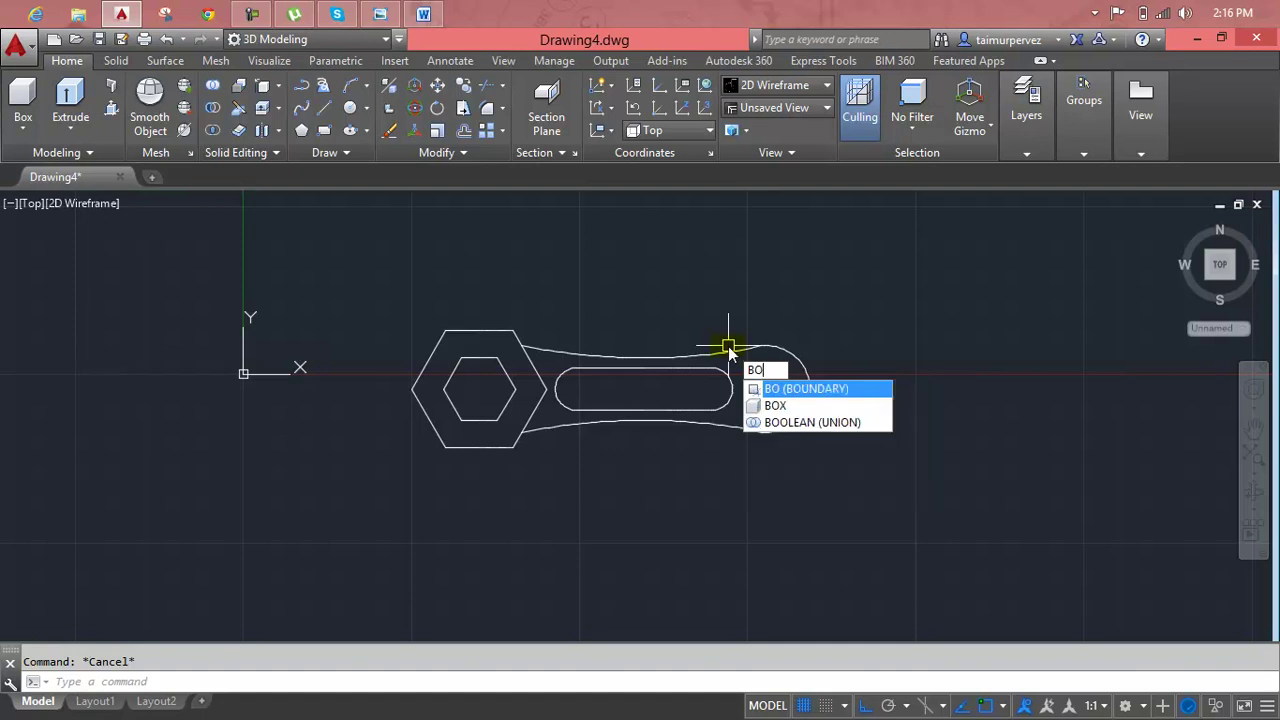
key("Return")
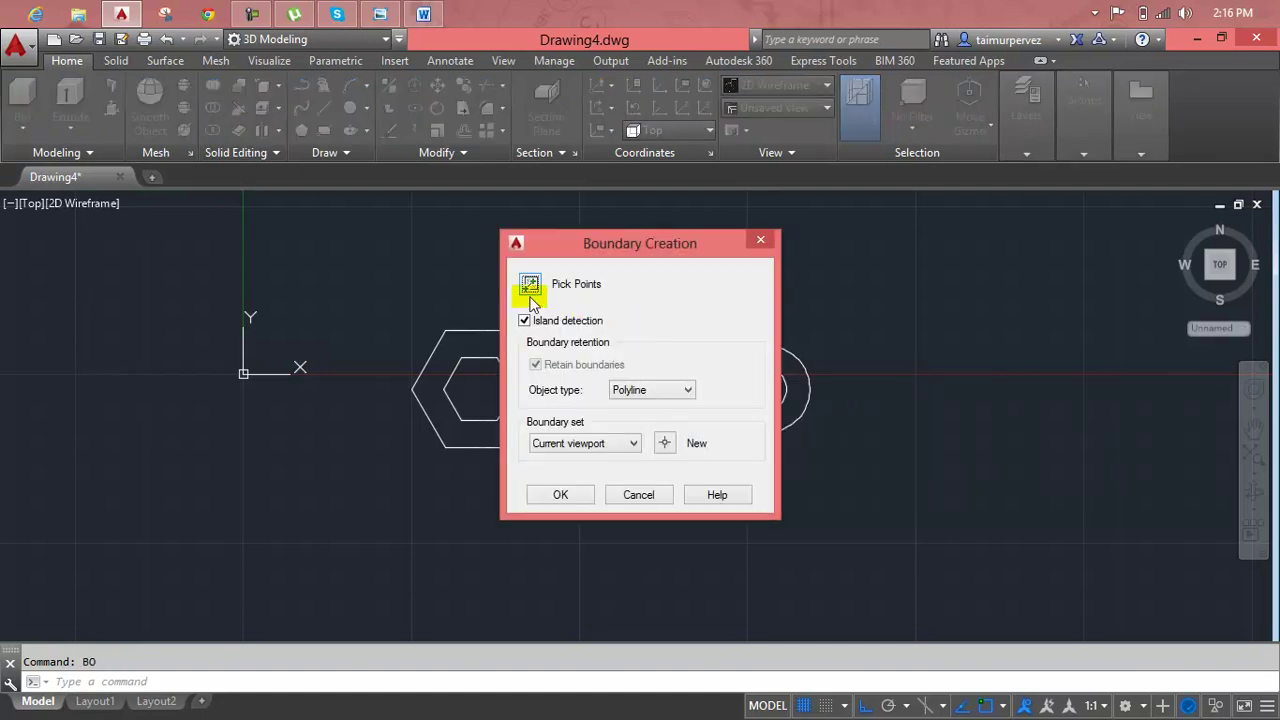
left_click(530, 284)
left_click(739, 370)
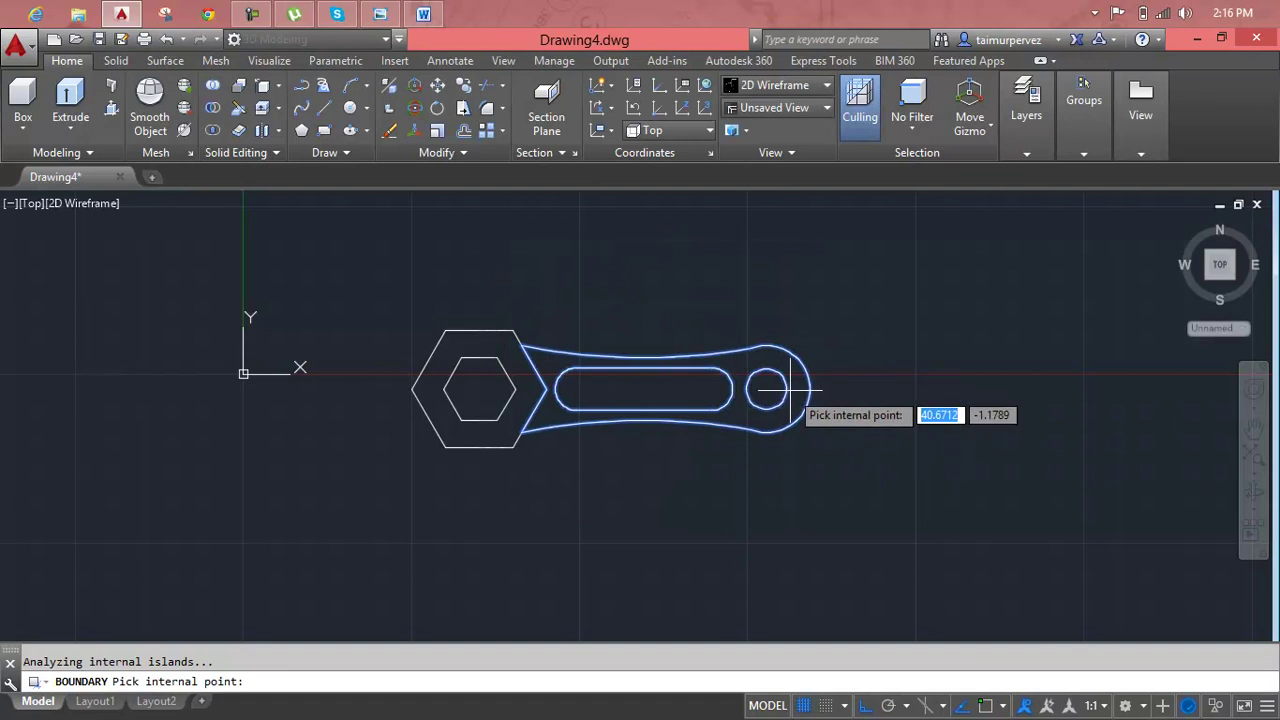
key("Return")
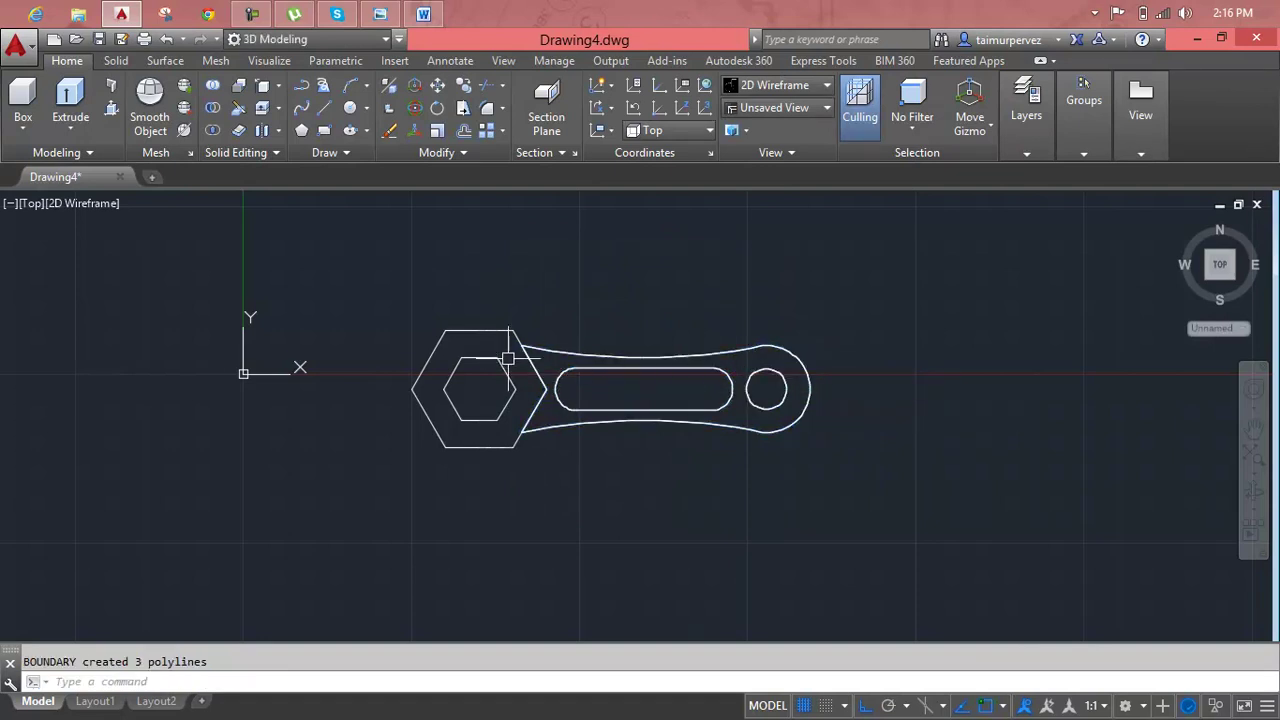
key("Escape")
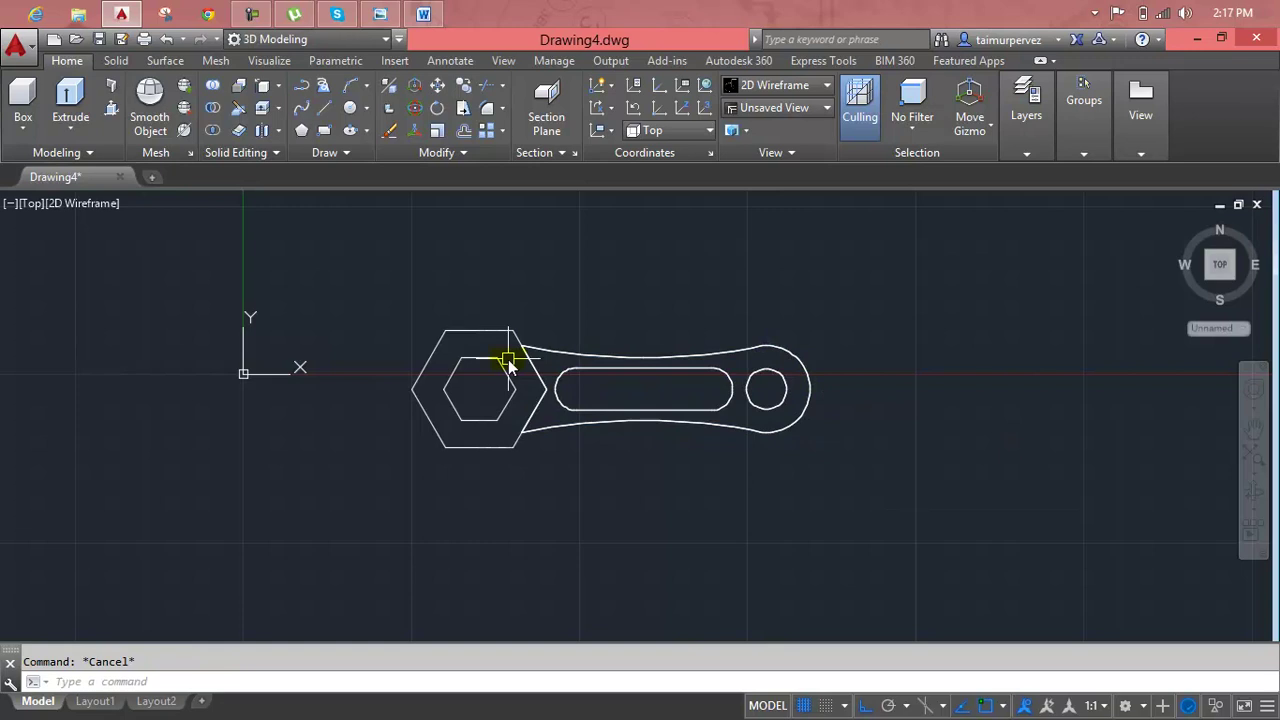
- Create boundary polylines for the ring between the two hexagons, then view from Home
type("bo")
key("Return")
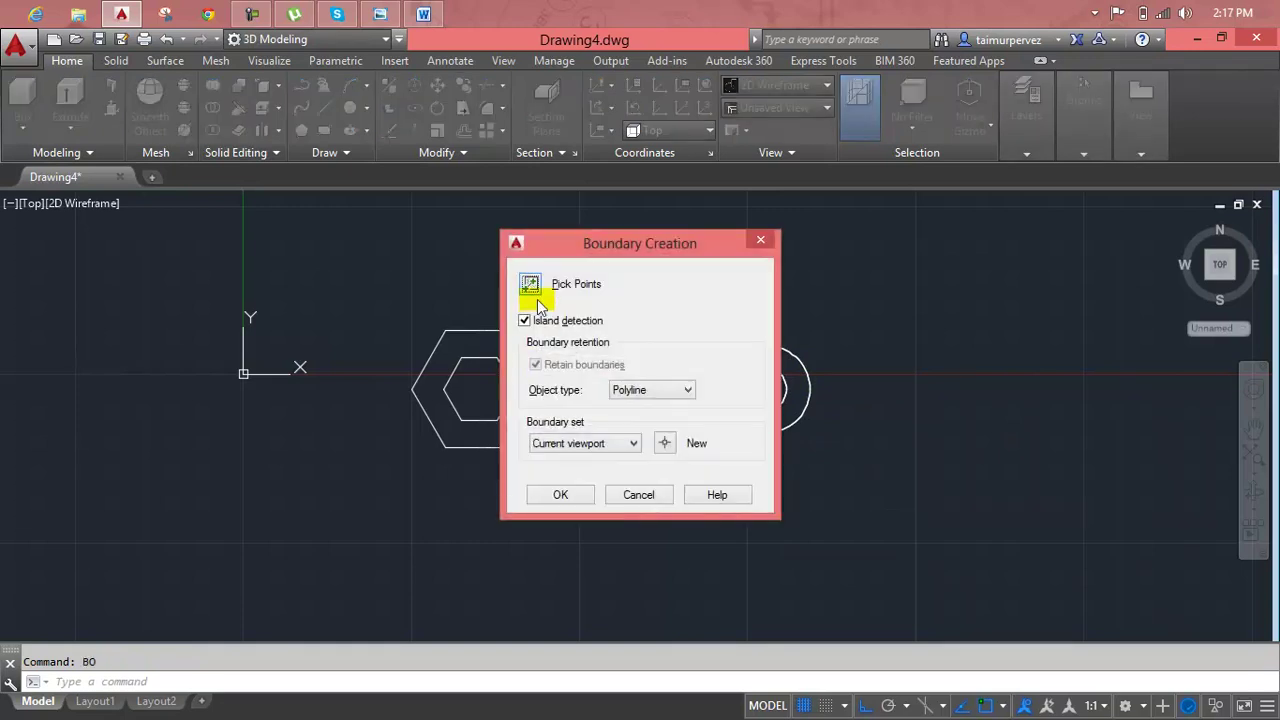
left_click(525, 283)
left_click(498, 345)
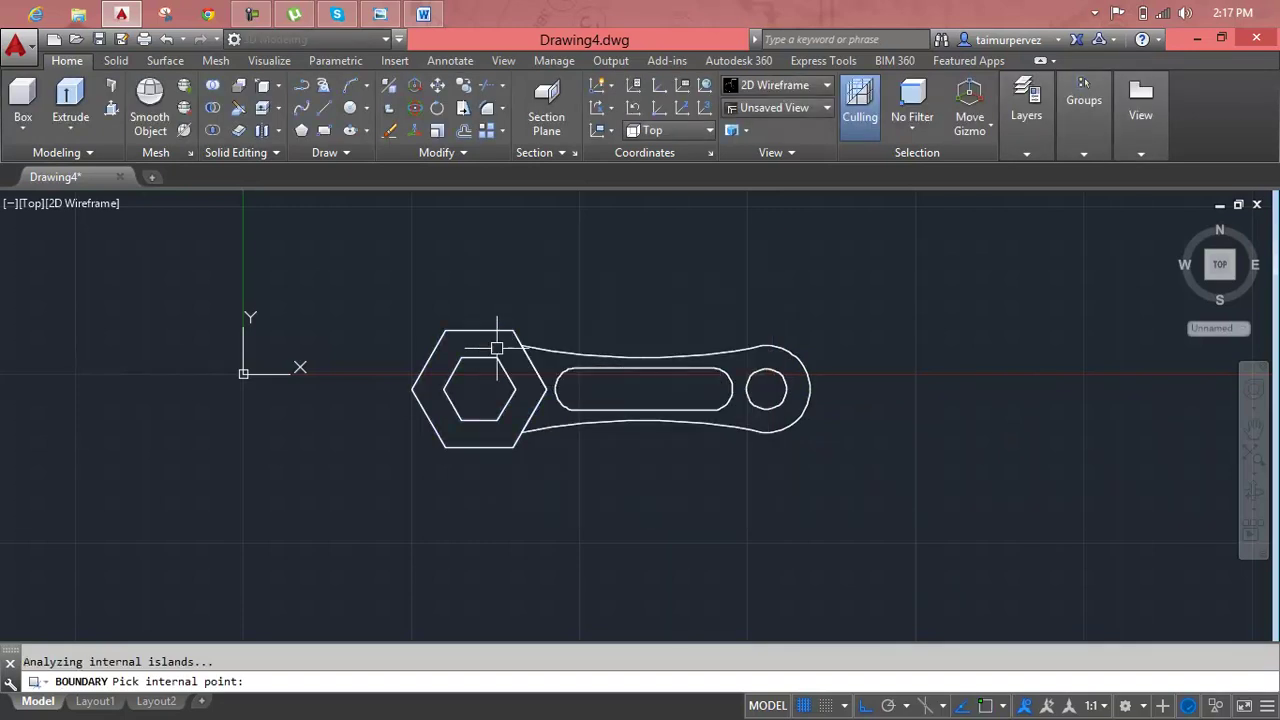
key("Return")
key("Escape")
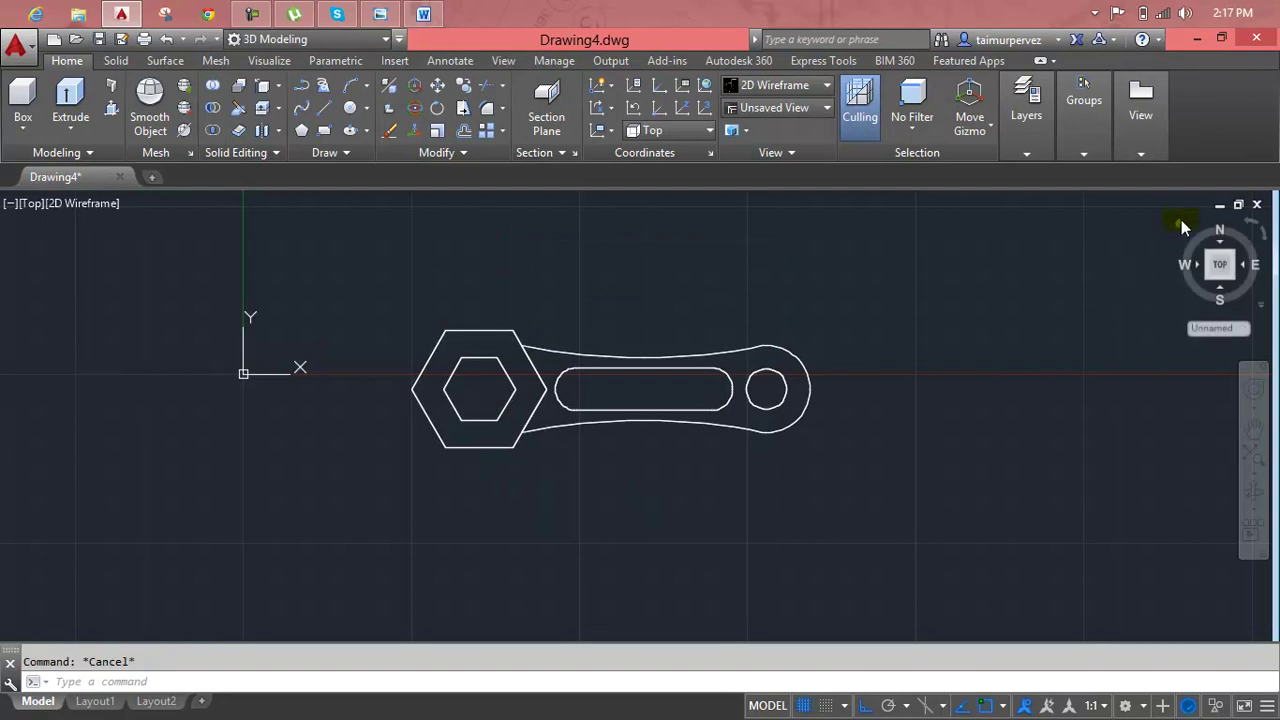
left_click(1178, 225)
middle_click_drag(670, 414, 677, 417)
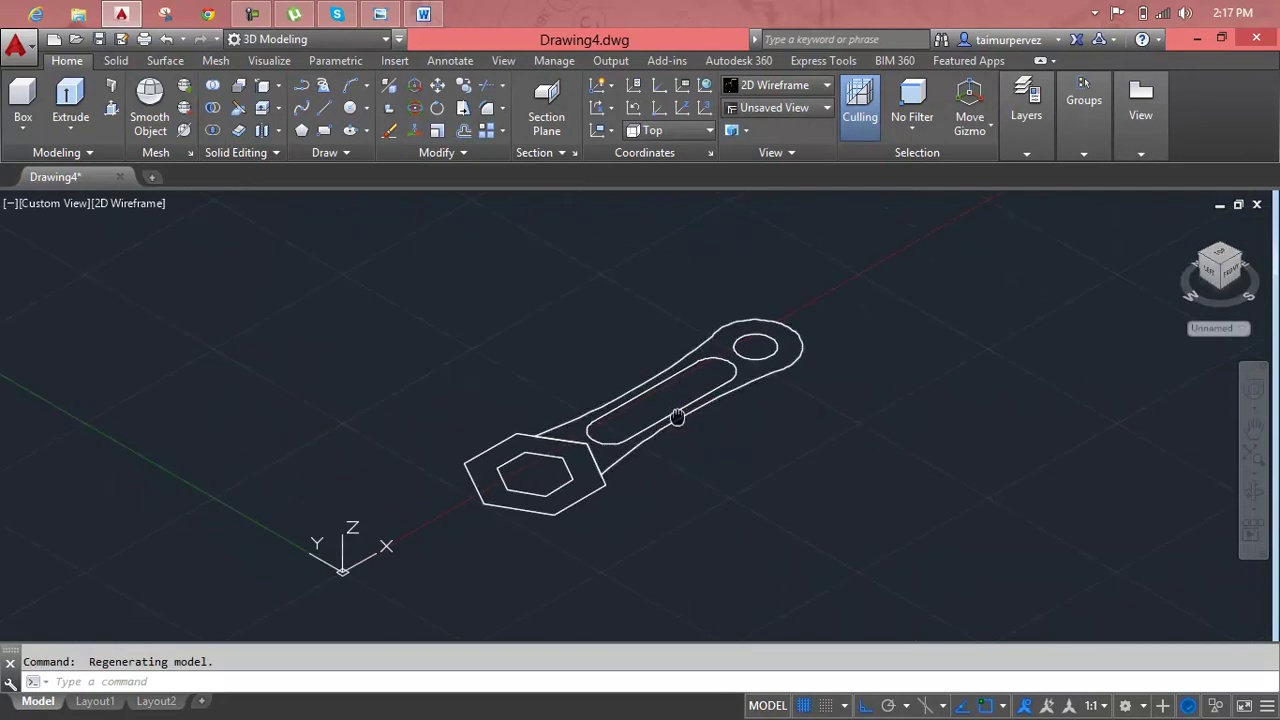
scroll(677, 417, "up", 2)
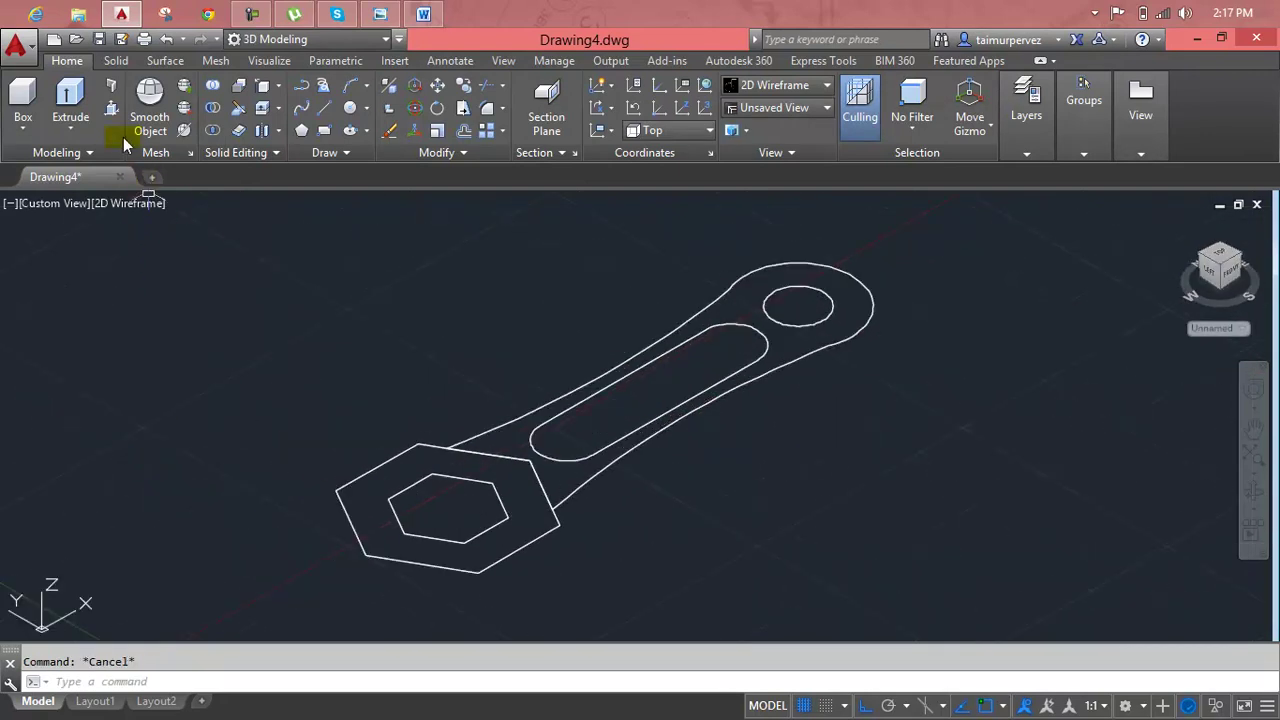
- Presspull the hexagon ring up 3 units, after undoing a 4-unit attempt
left_click(112, 108)
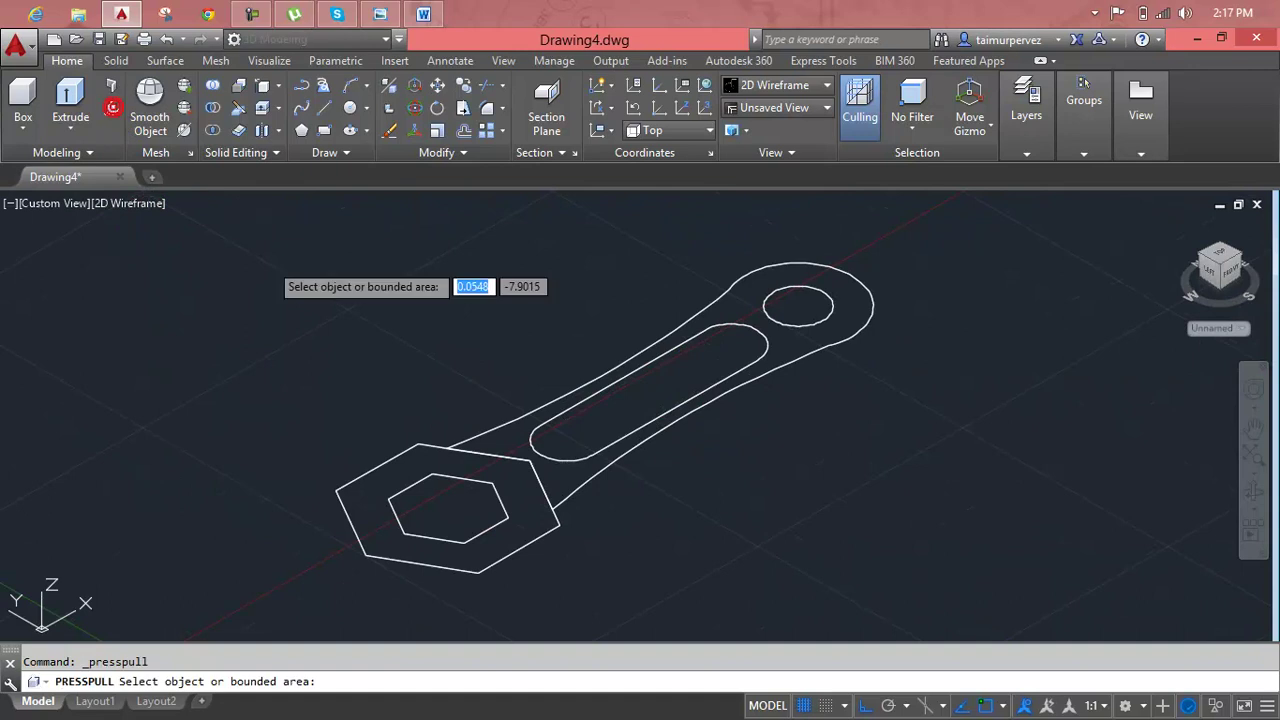
left_click(406, 468)
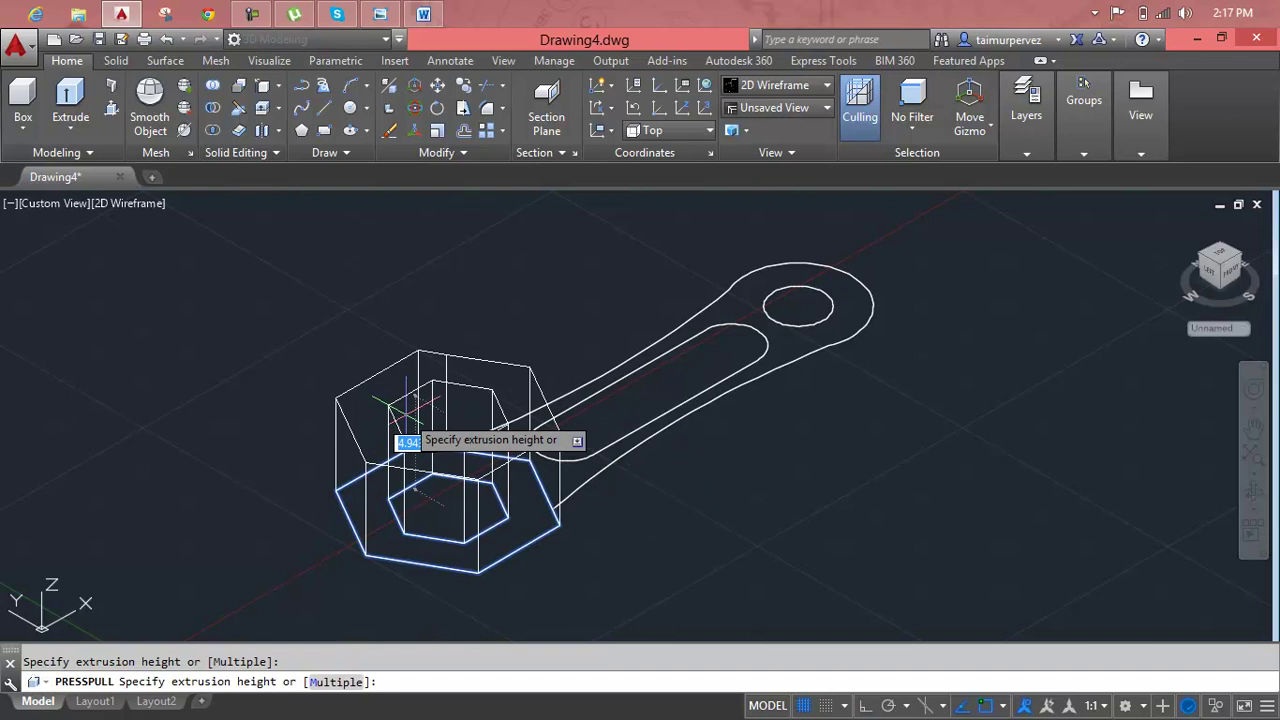
type("4")
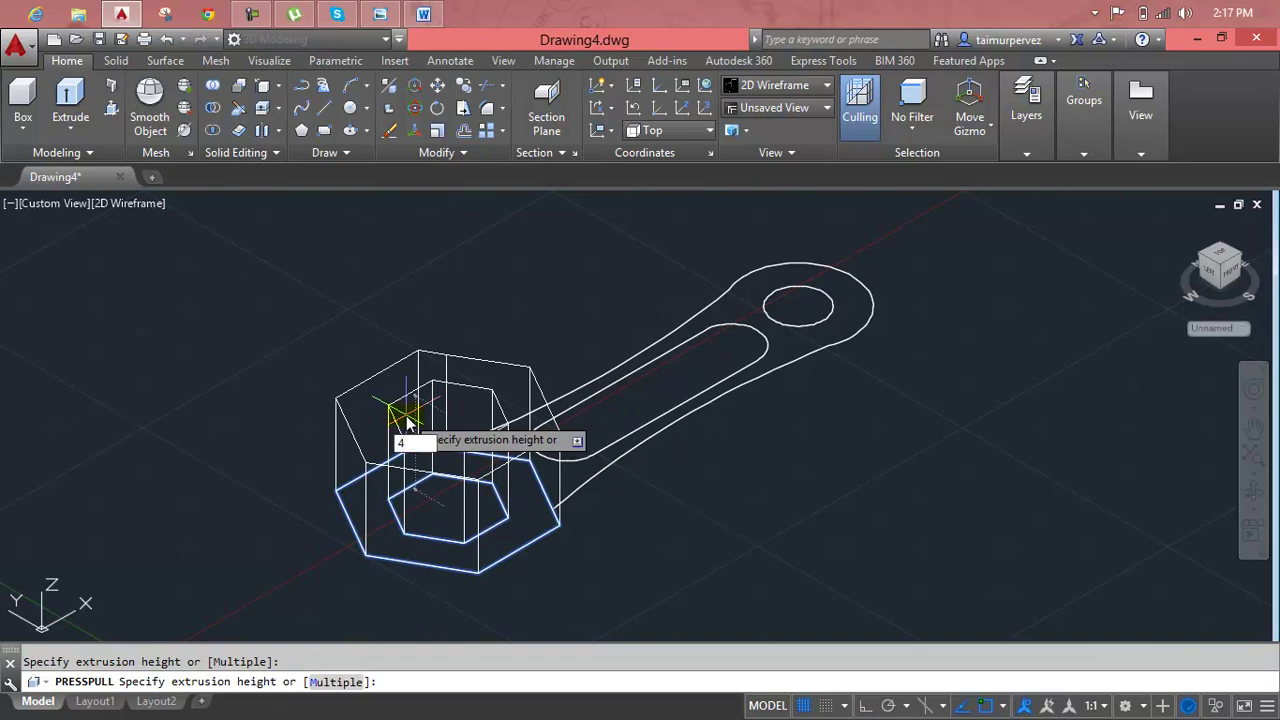
key("Return")
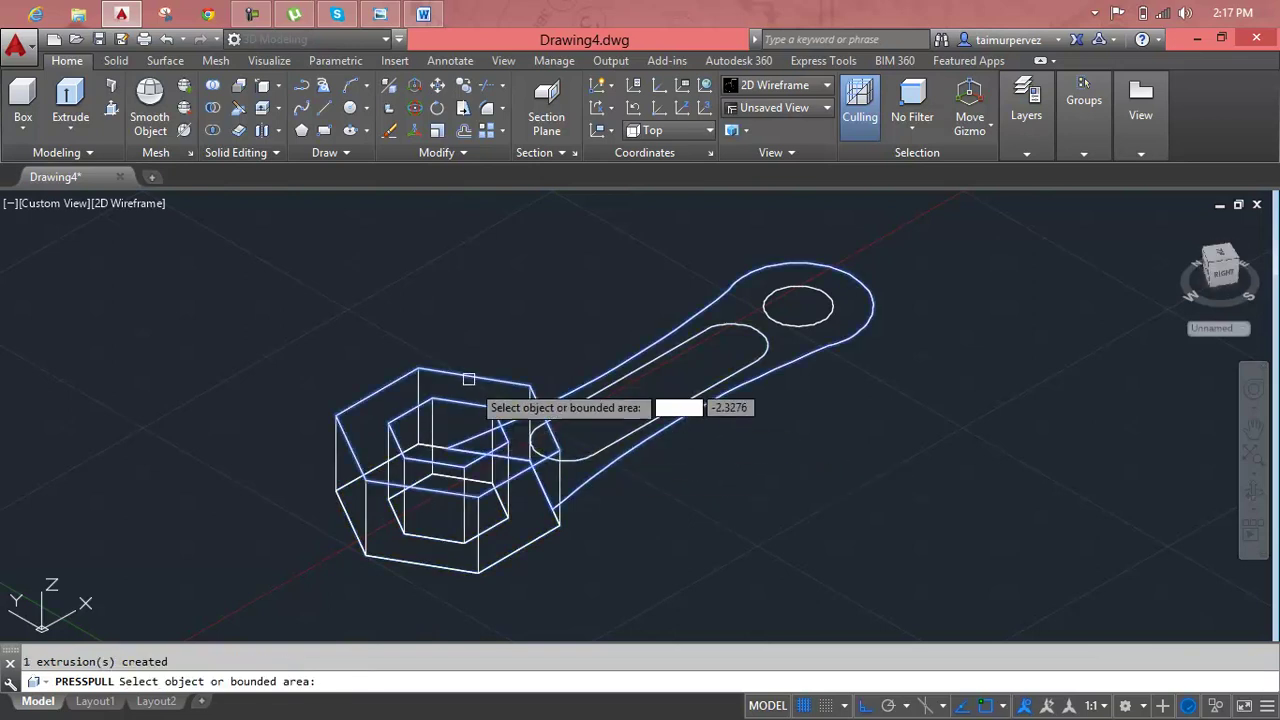
key("Return")
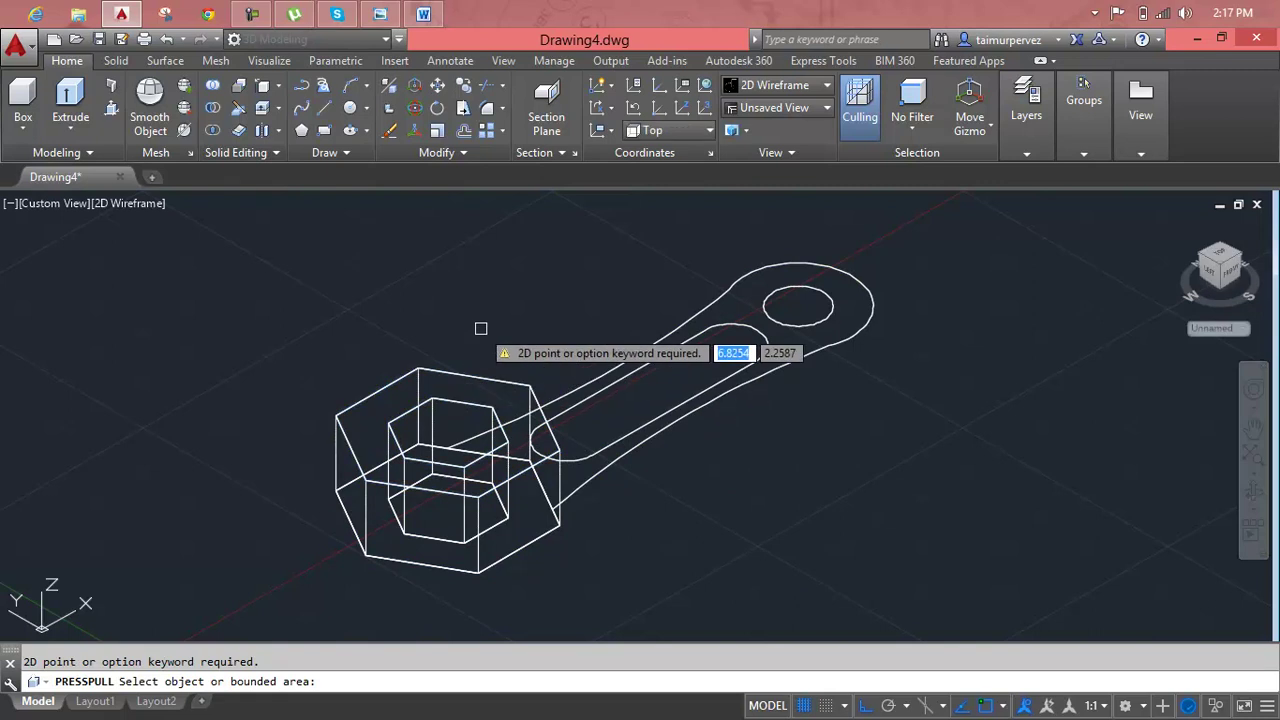
key("Escape")
key("ctrl+z")
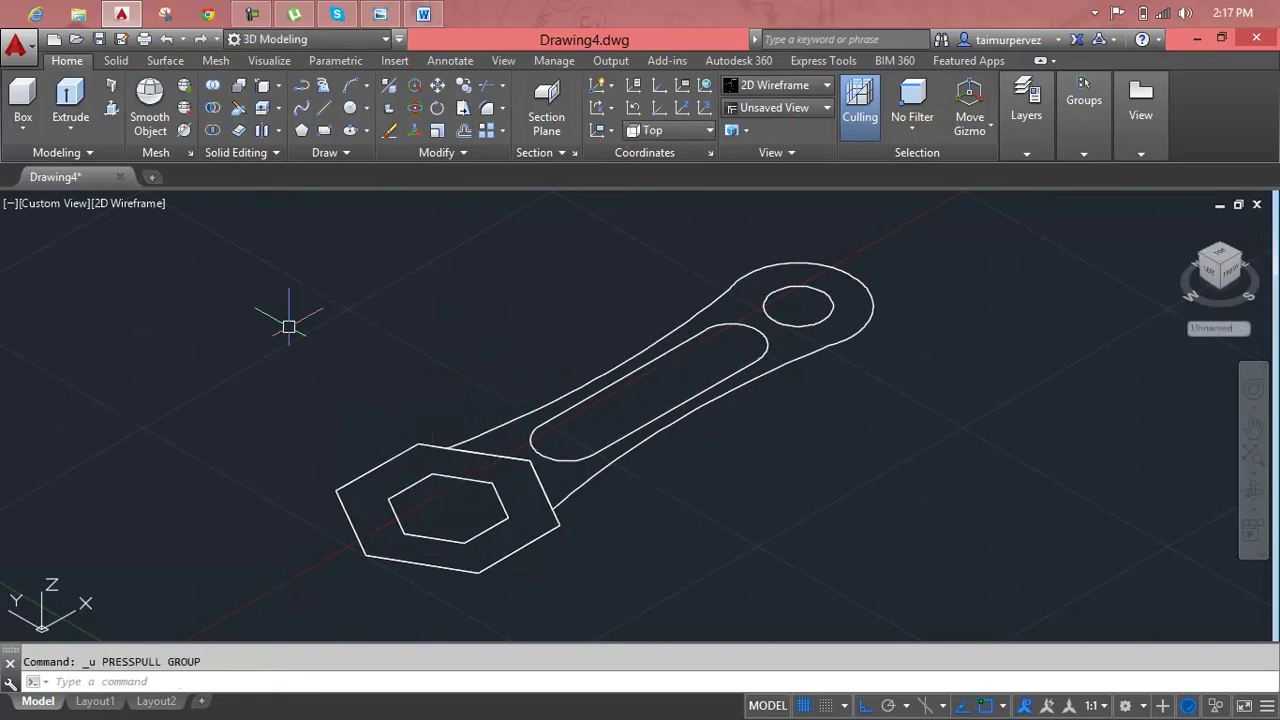
left_click(111, 108)
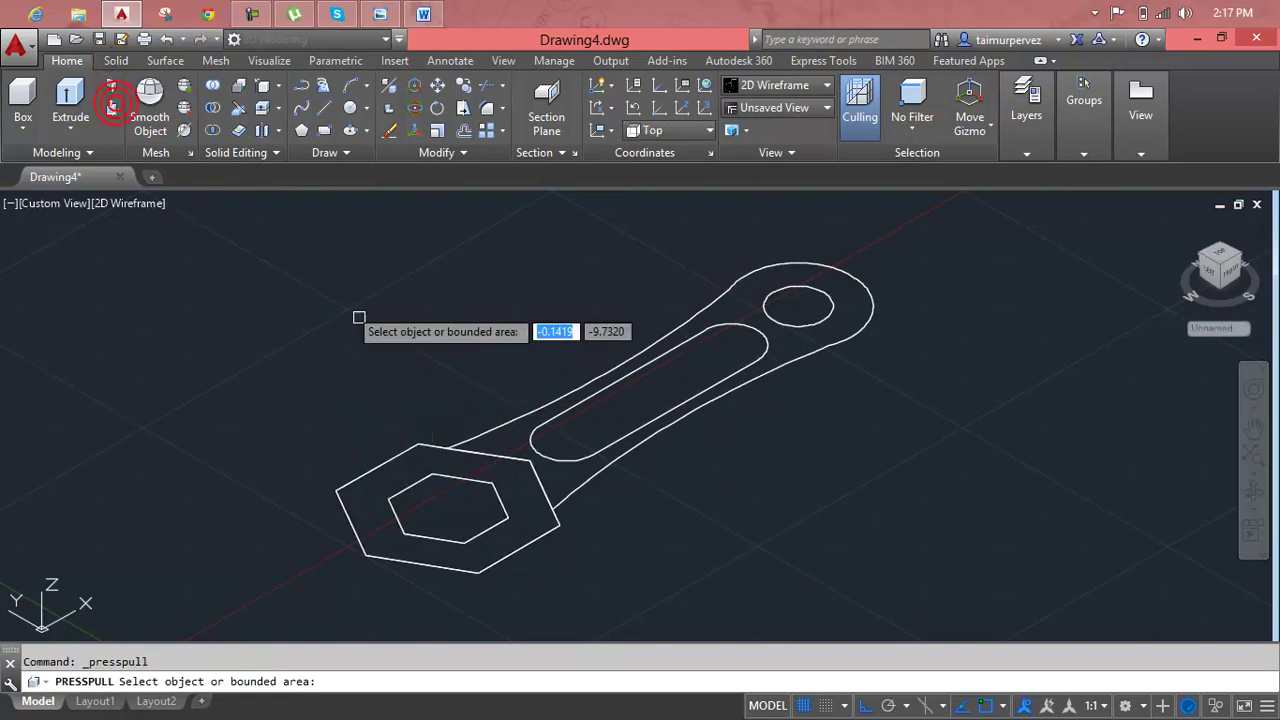
left_click(421, 454)
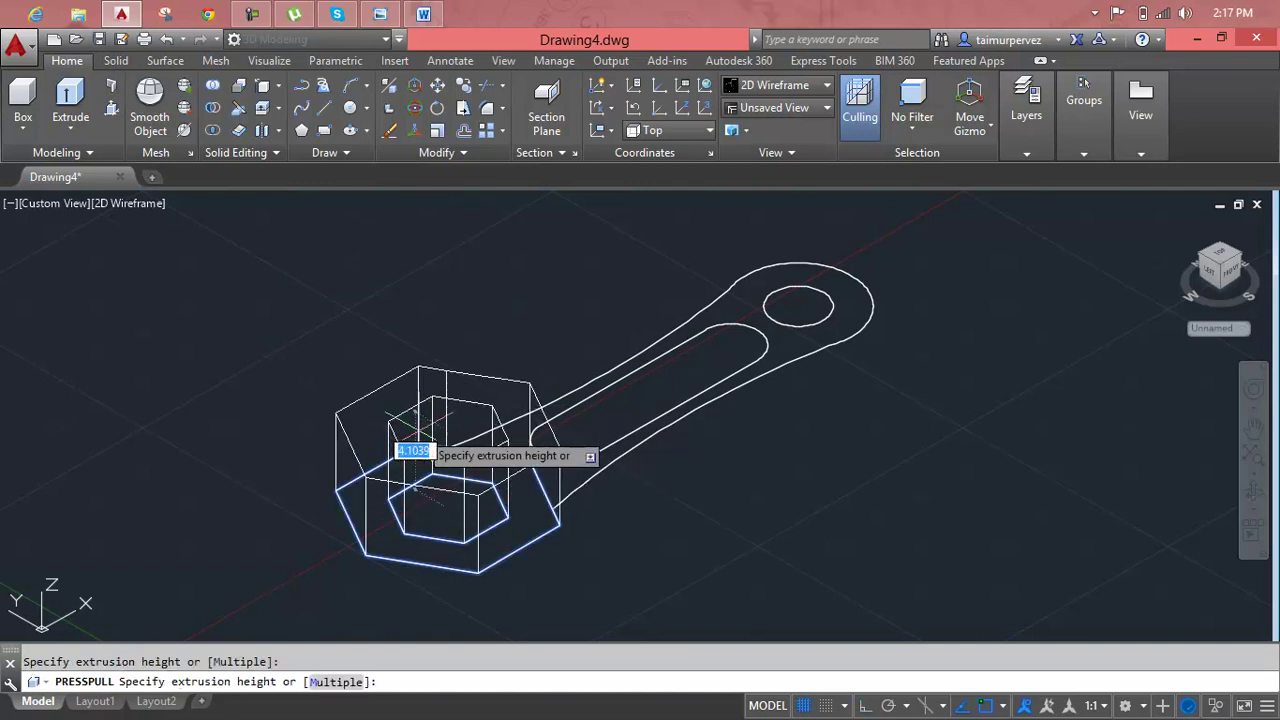
type("3")
key("Return")
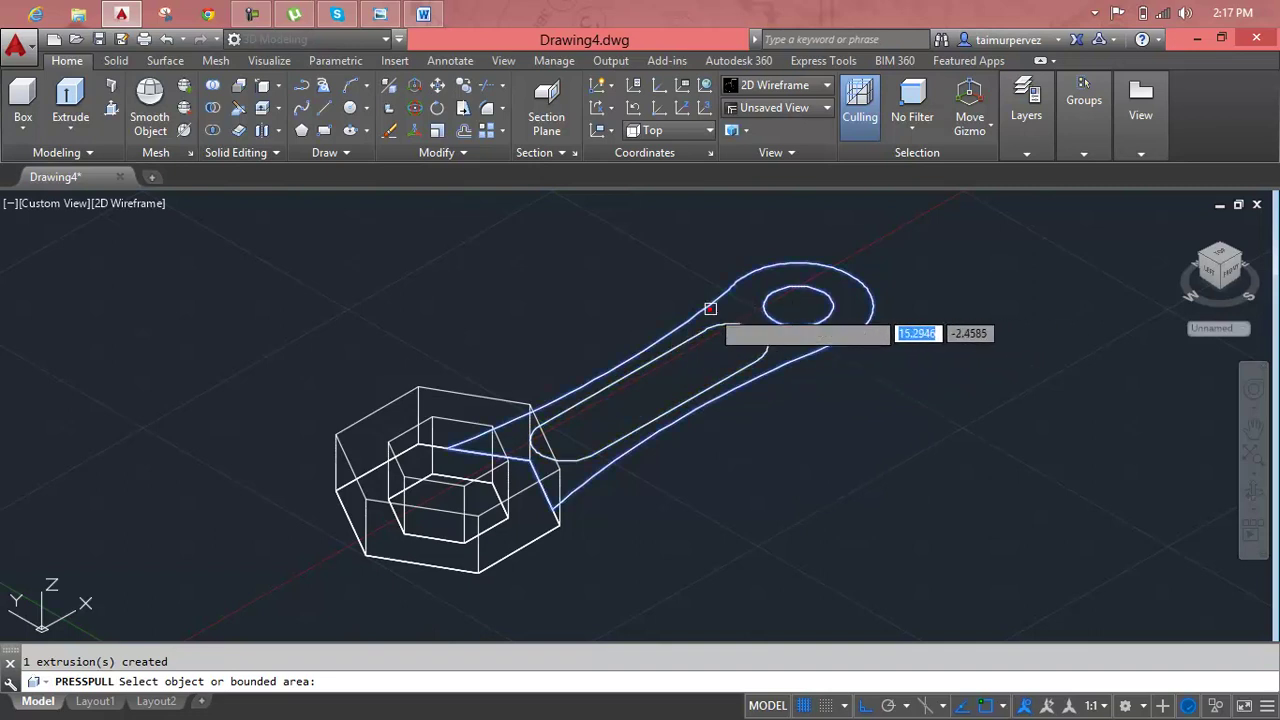
- Presspull the slotted handle outline up 2 units into a solid
left_click(710, 308)
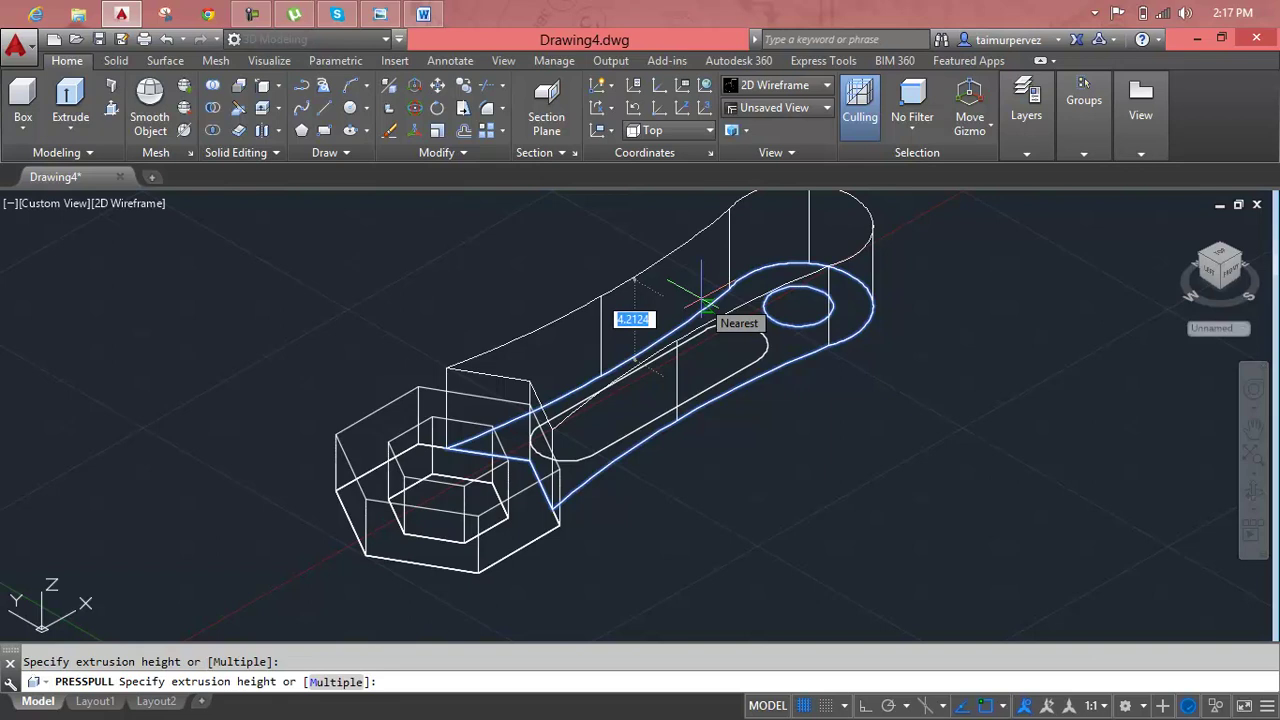
key("Escape")
scroll(726, 311, "up", 2)
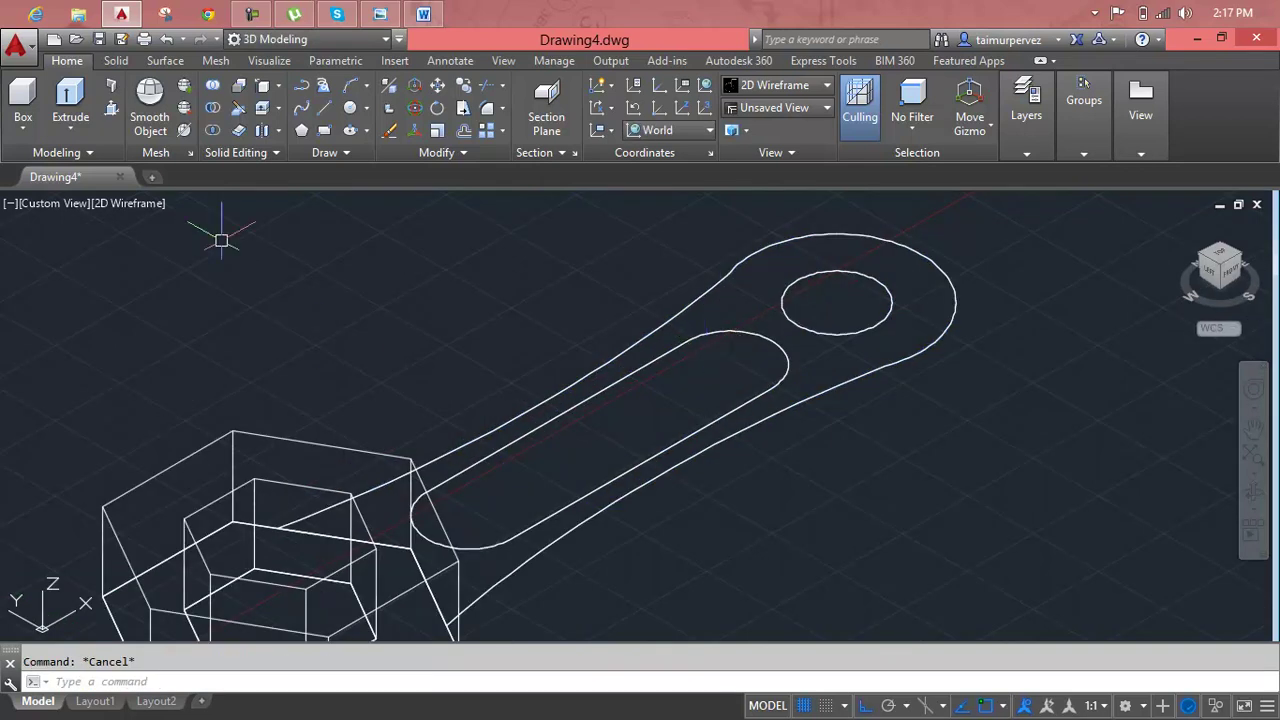
left_click(100, 120)
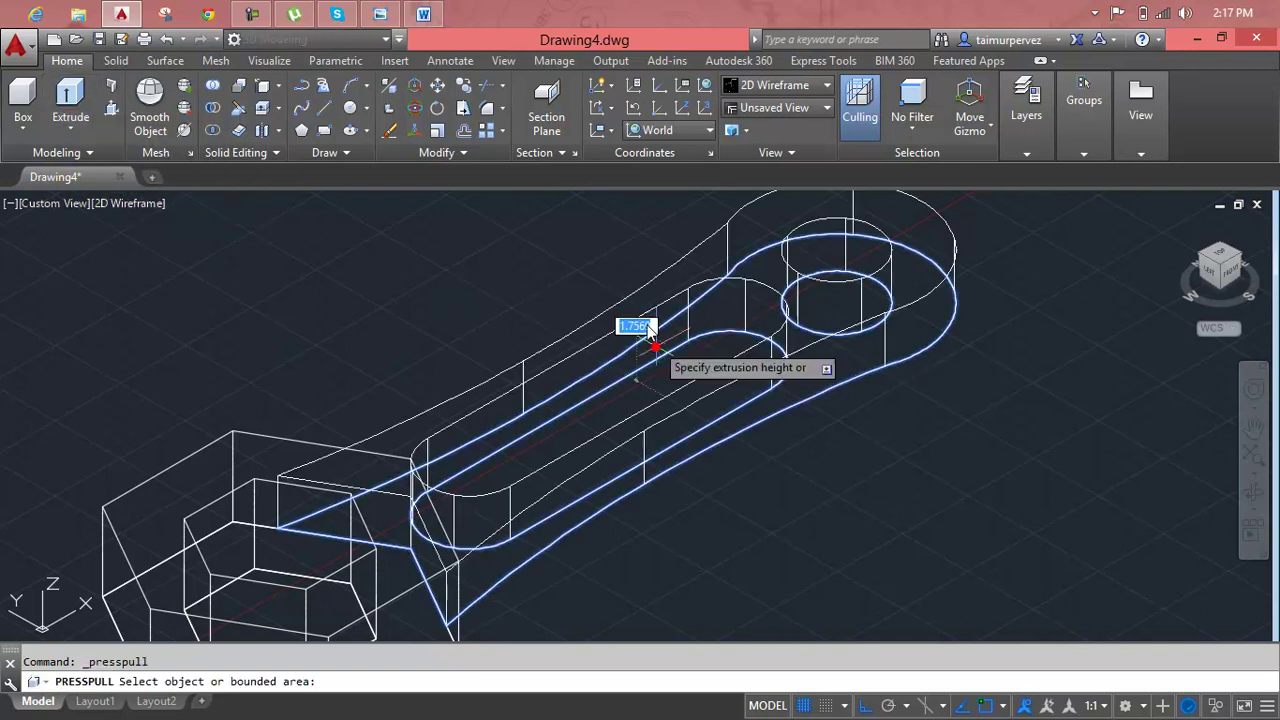
left_click(655, 346)
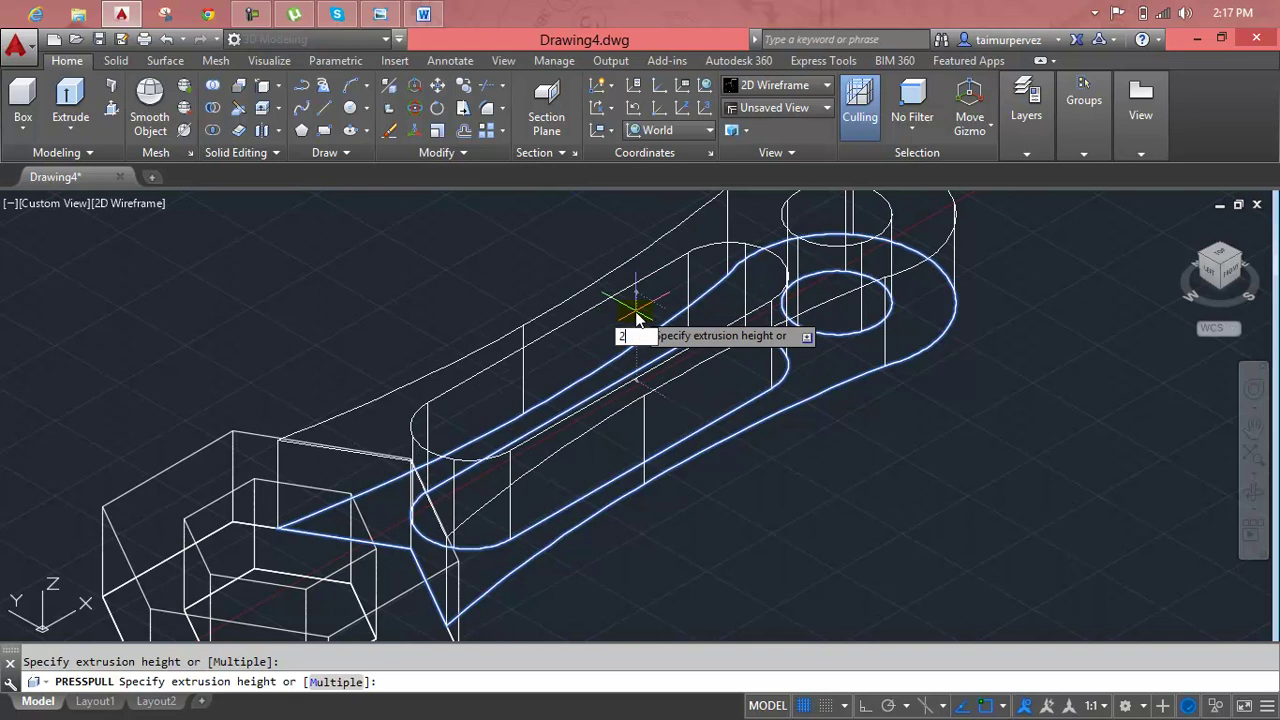
key("Return")
mouse_move(515, 583)
middle_mouse_down("shift")
mouse_move(491, 508)
mouse_move(358, 518)
mouse_move(337, 426)
mouse_move(357, 423)
mouse_move(392, 440)
mouse_move(389, 451)
middle_mouse_up("shift")
key("Escape")
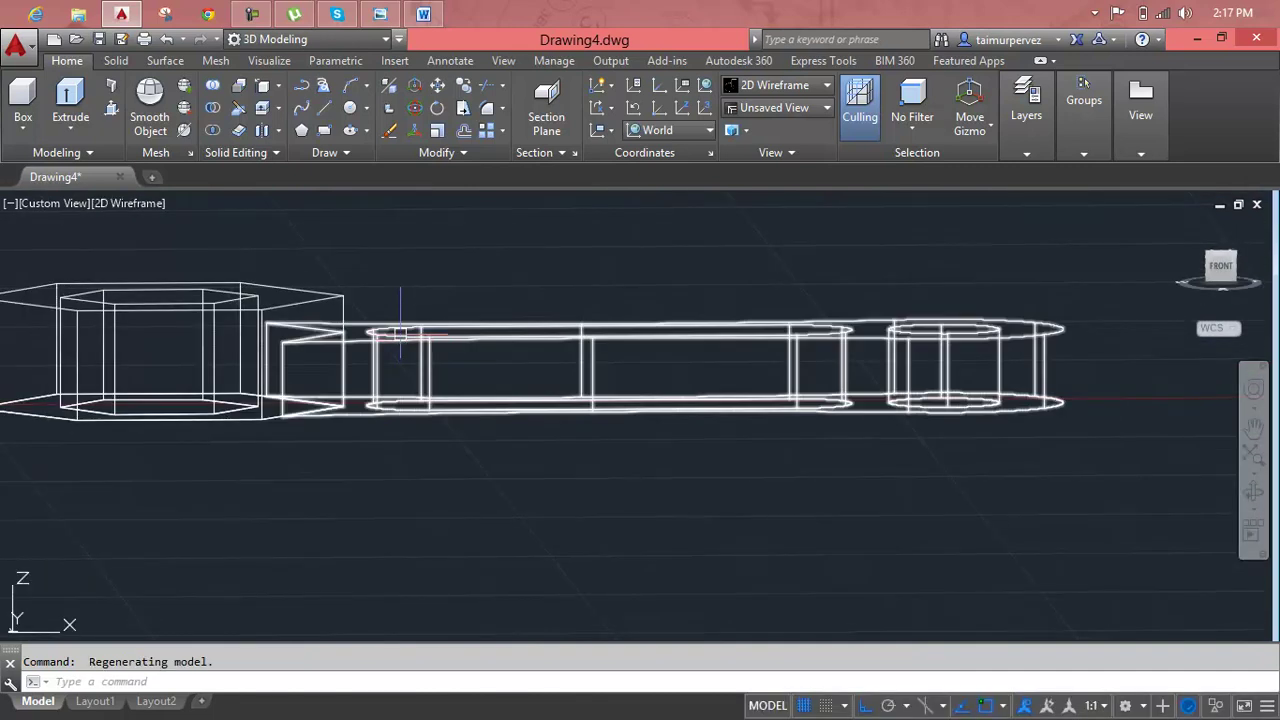
key("Escape")
type("m")
key("Return")
scroll(263, 410, "up", 1)
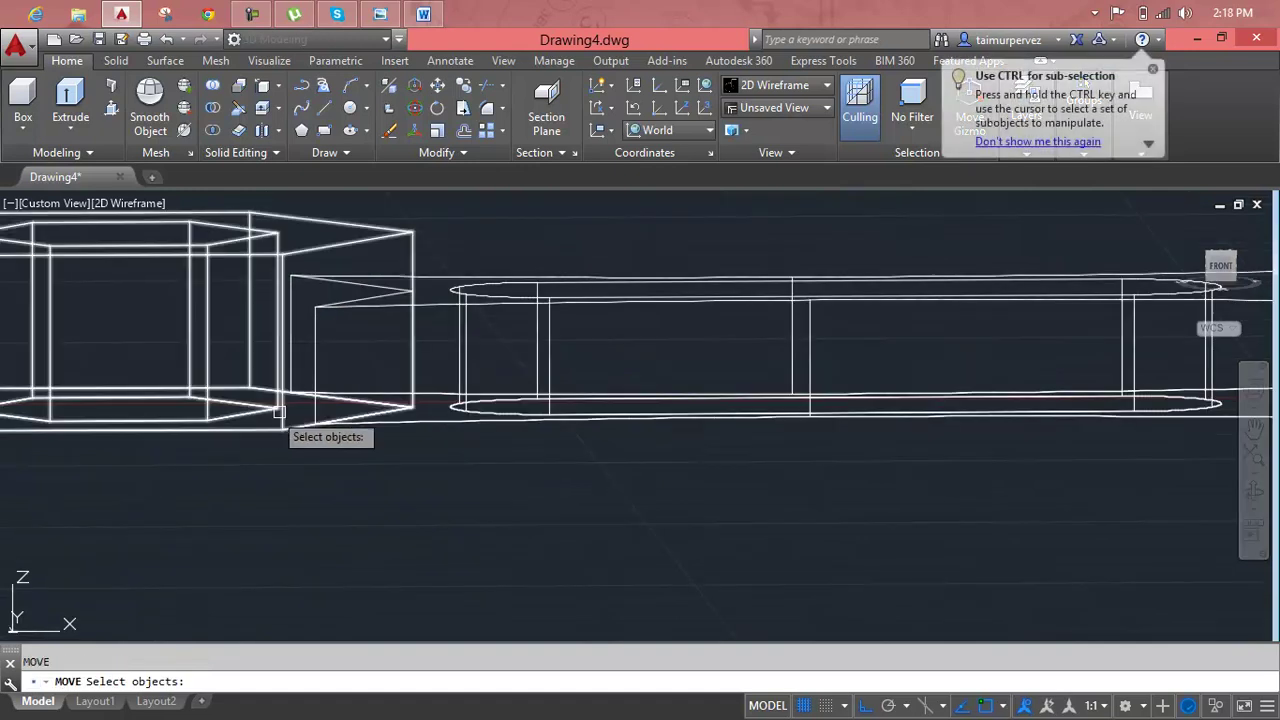
left_click(382, 422)
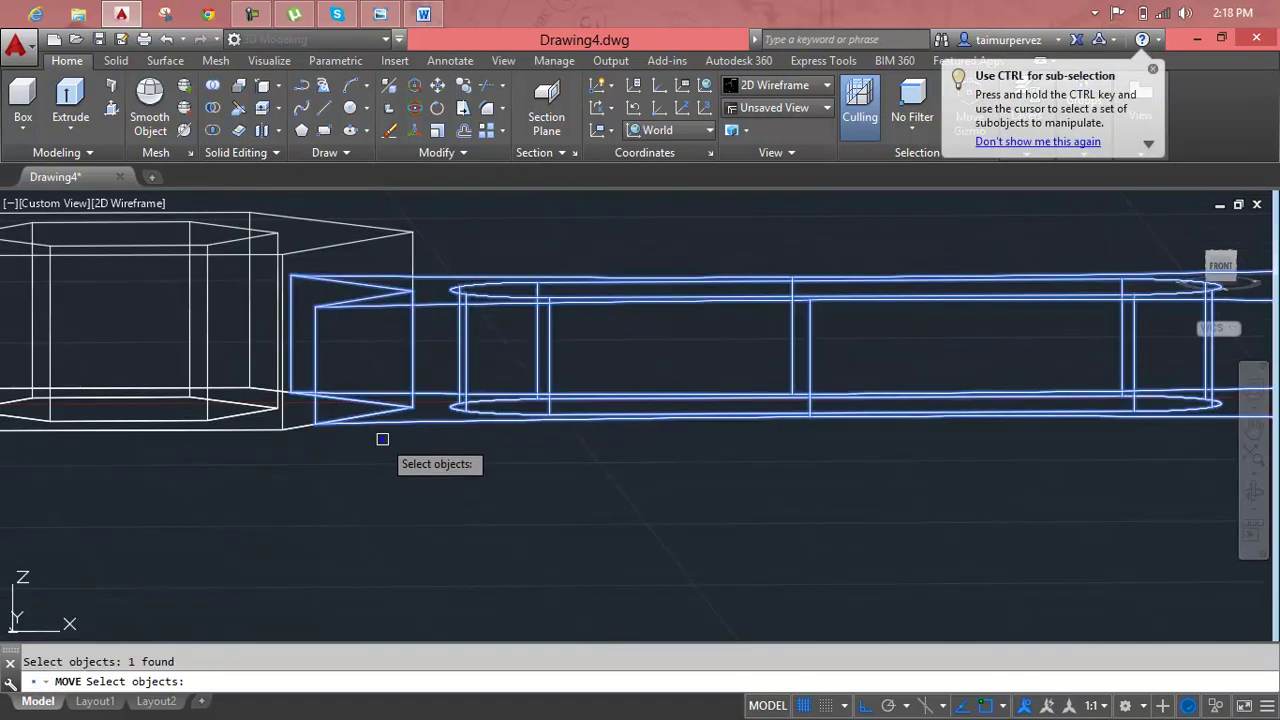
key("Return")
scroll(340, 432, "up", 2)
scroll(306, 430, "up", 2)
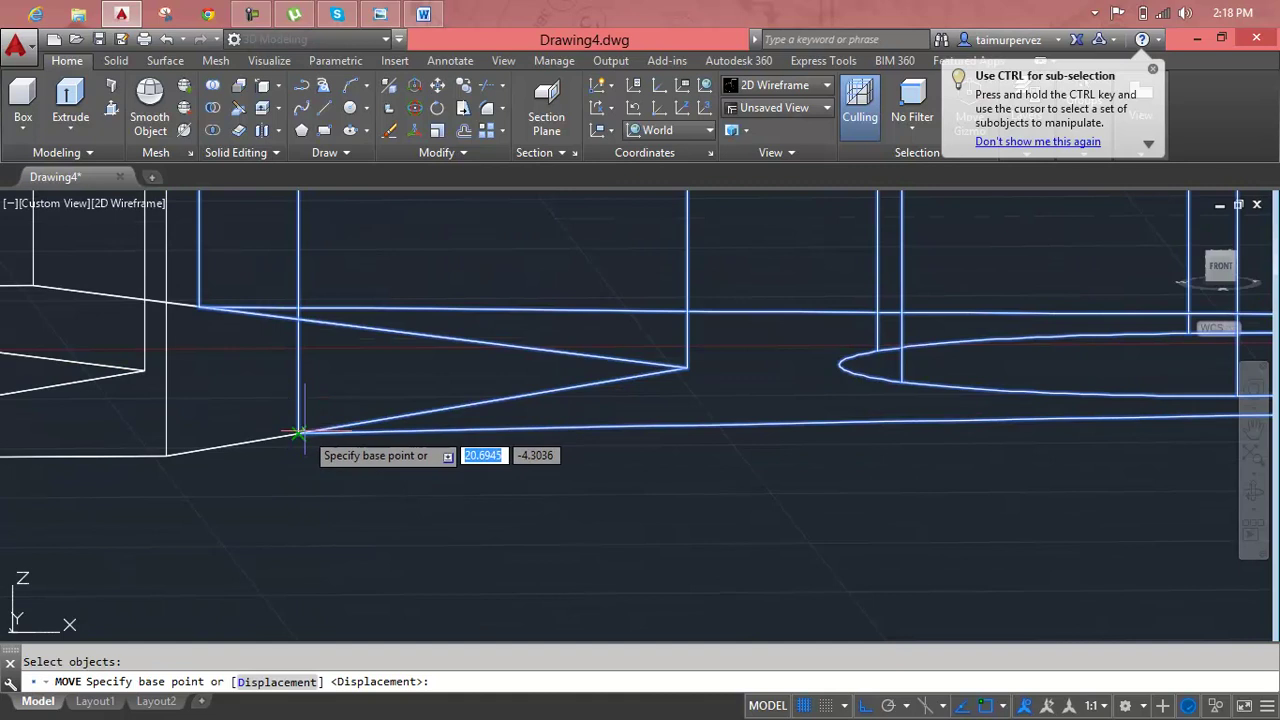
left_click(299, 432)
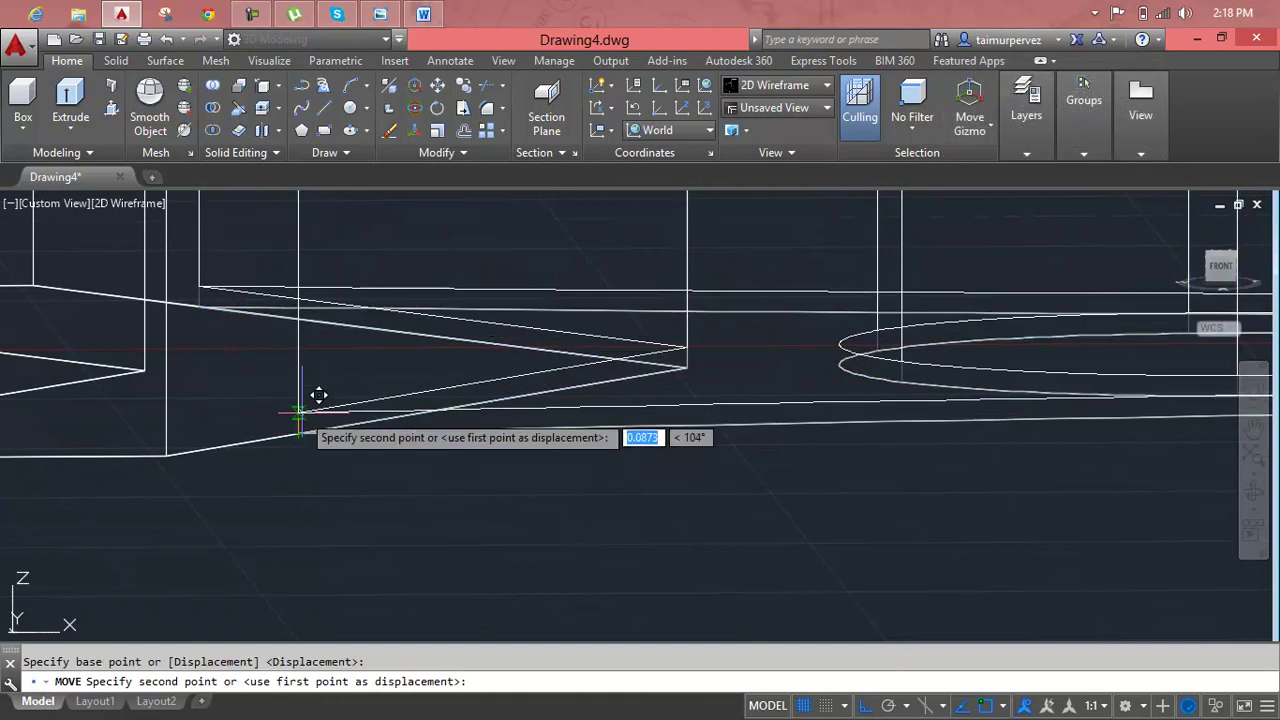
type(".5")
key("Return")
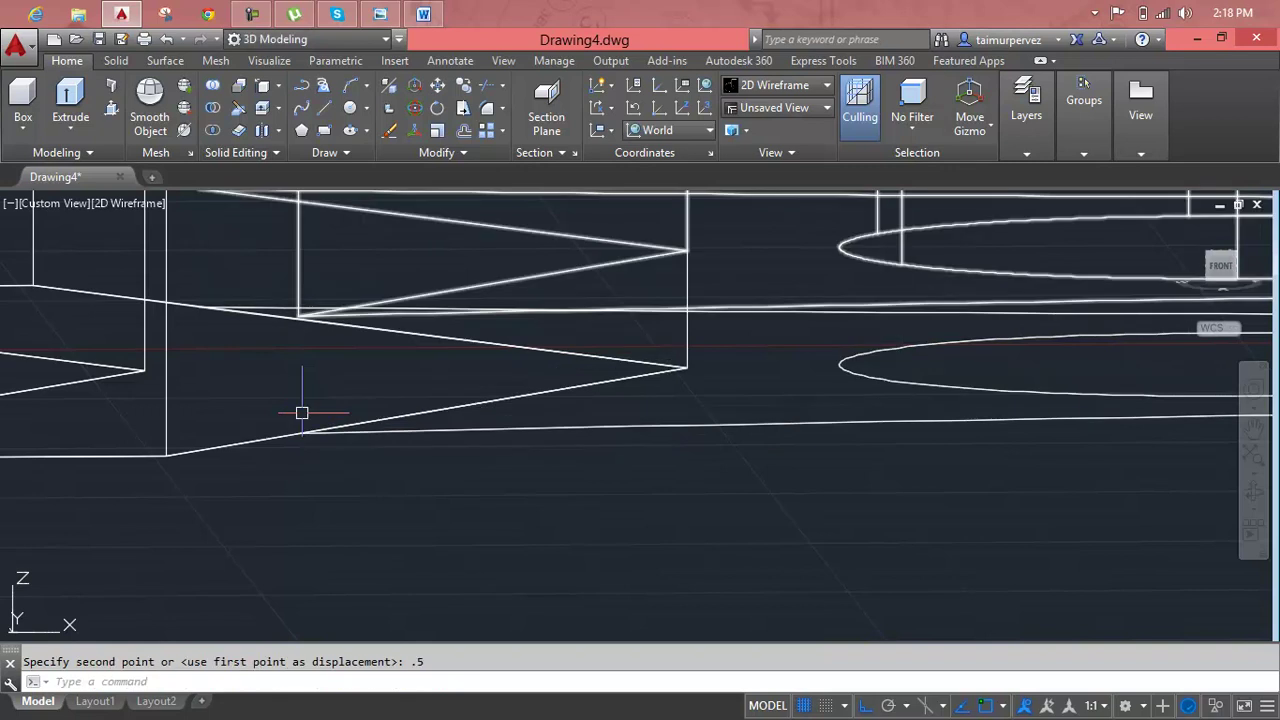
scroll(305, 412, "down", 3)
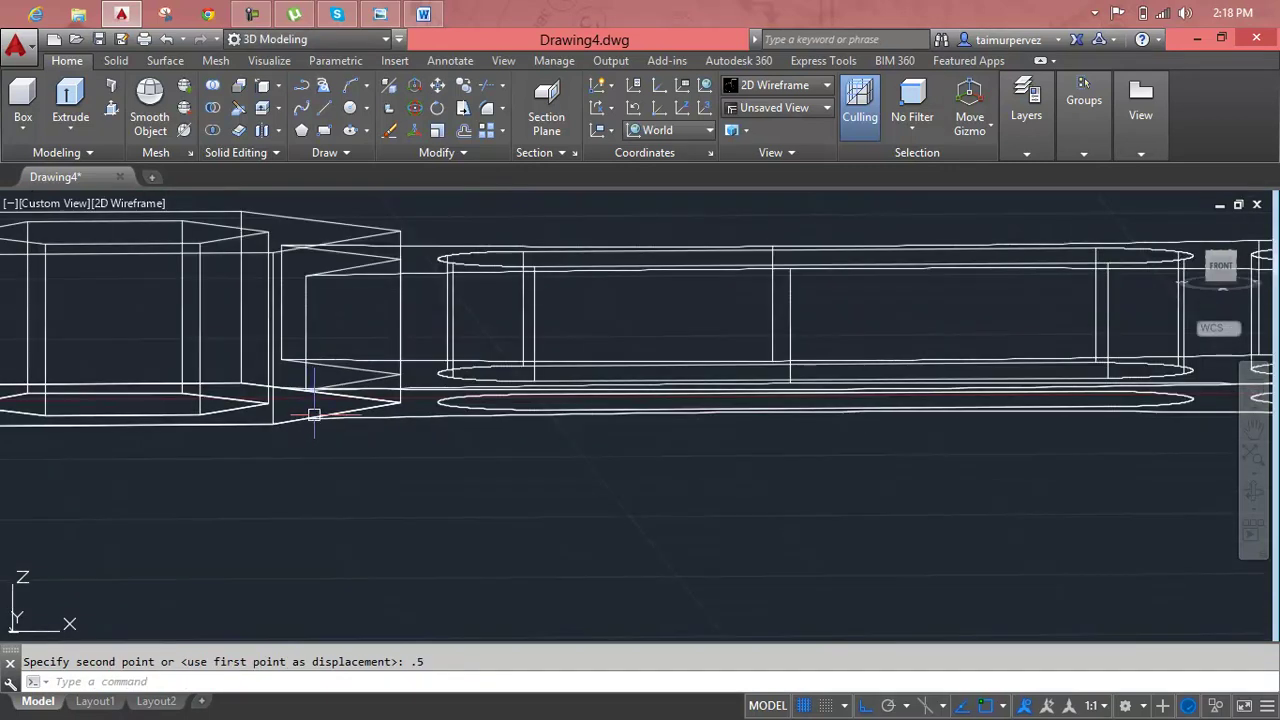
key("Escape")
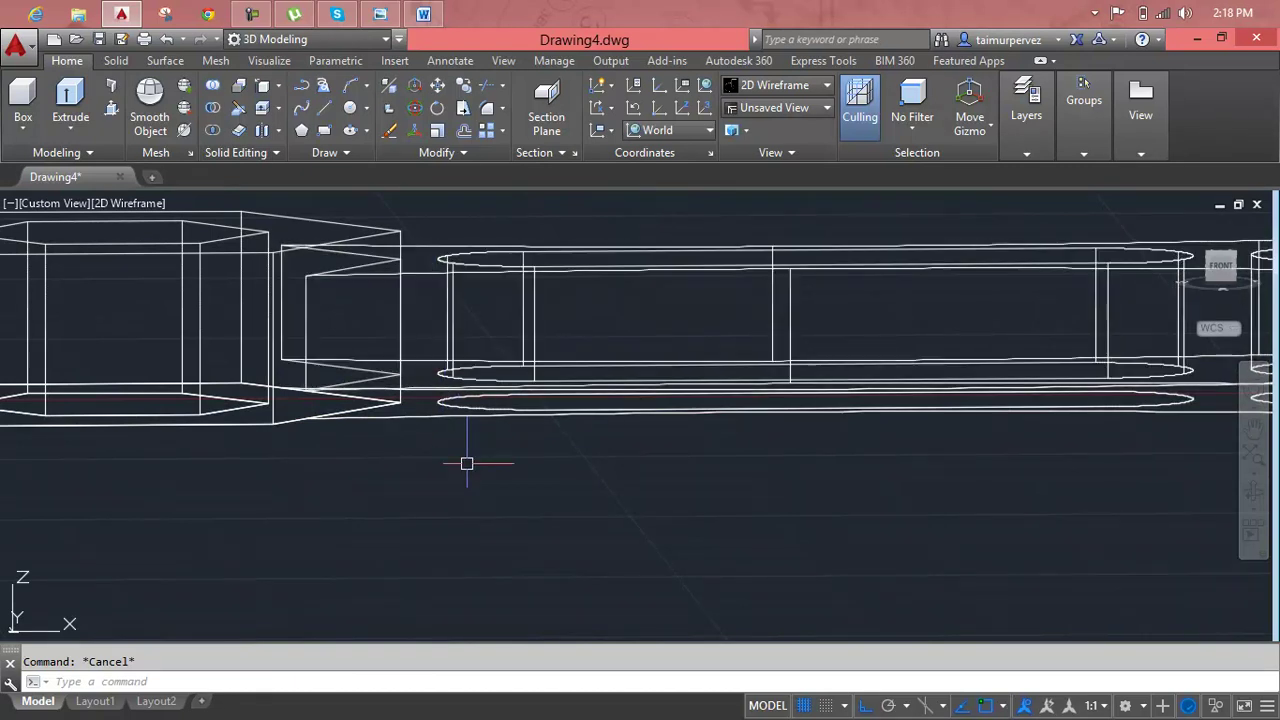
scroll(466, 463, "up", 5)
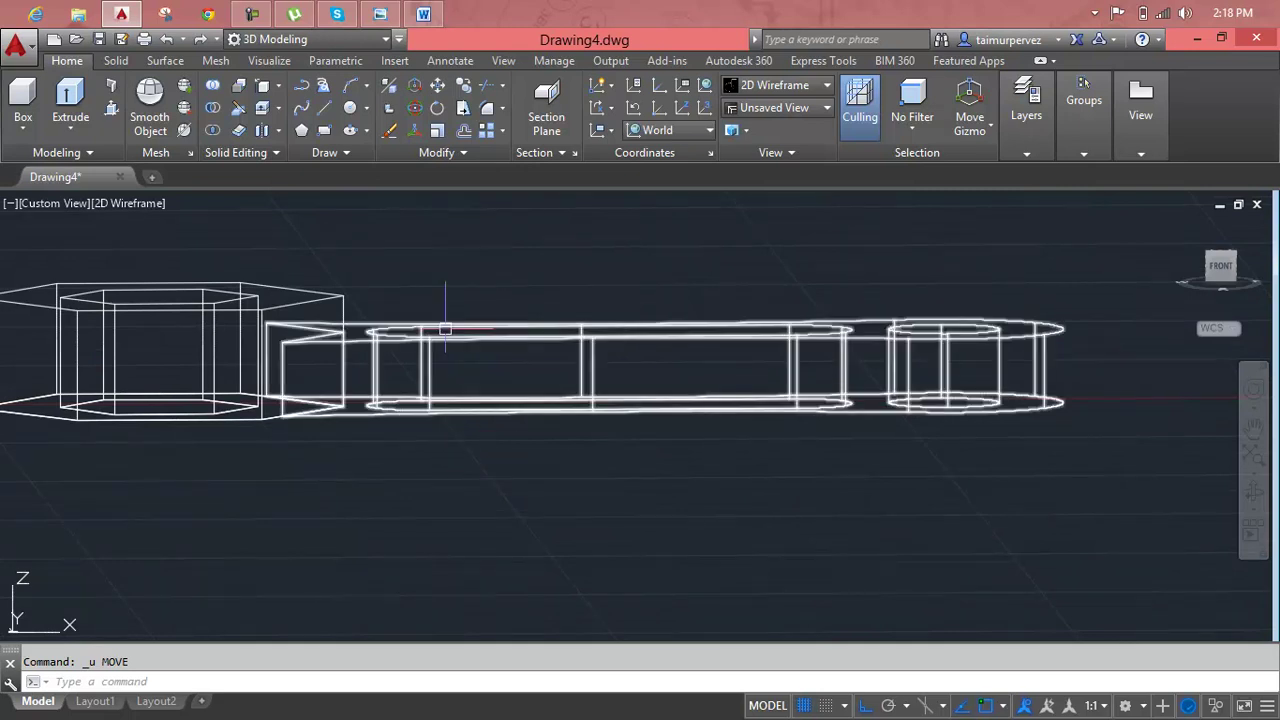
key("Escape")
- Move the handle solids up 0.5 units and show the wrench in isometric view
type("m")
key("Return")
left_click(509, 491)
left_click(477, 289)
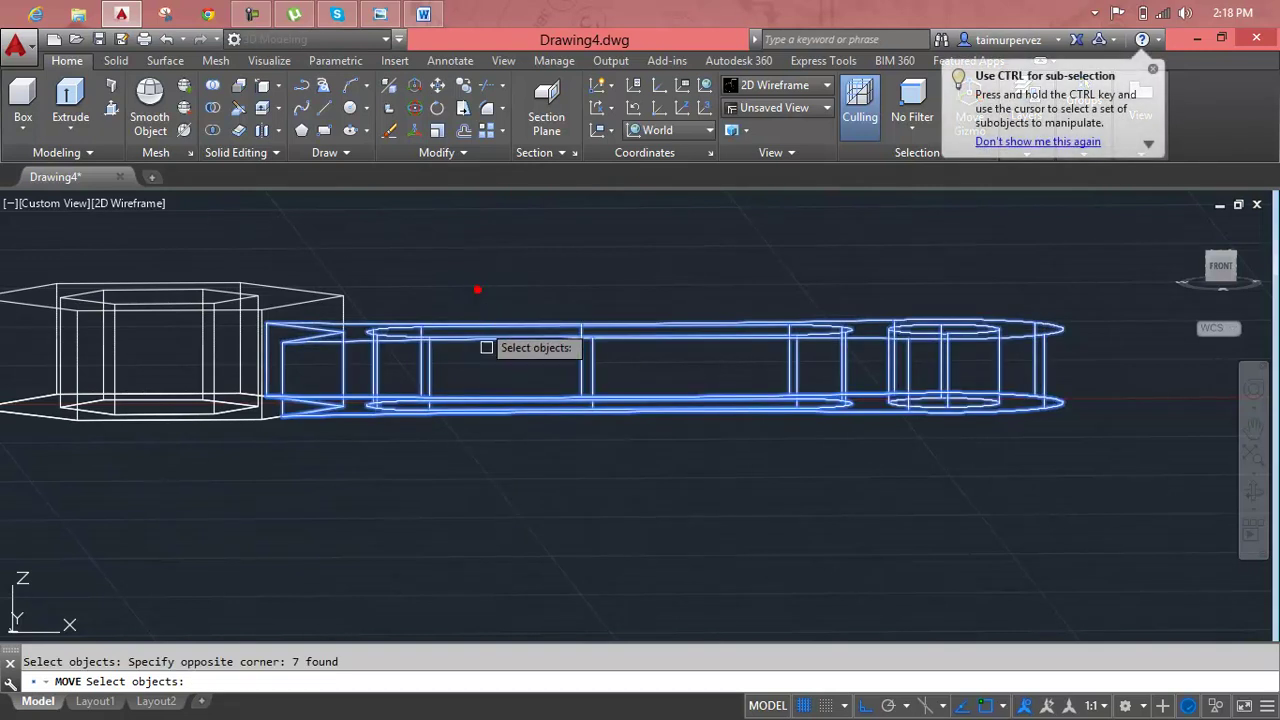
key("Return")
scroll(265, 432, "up", 5)
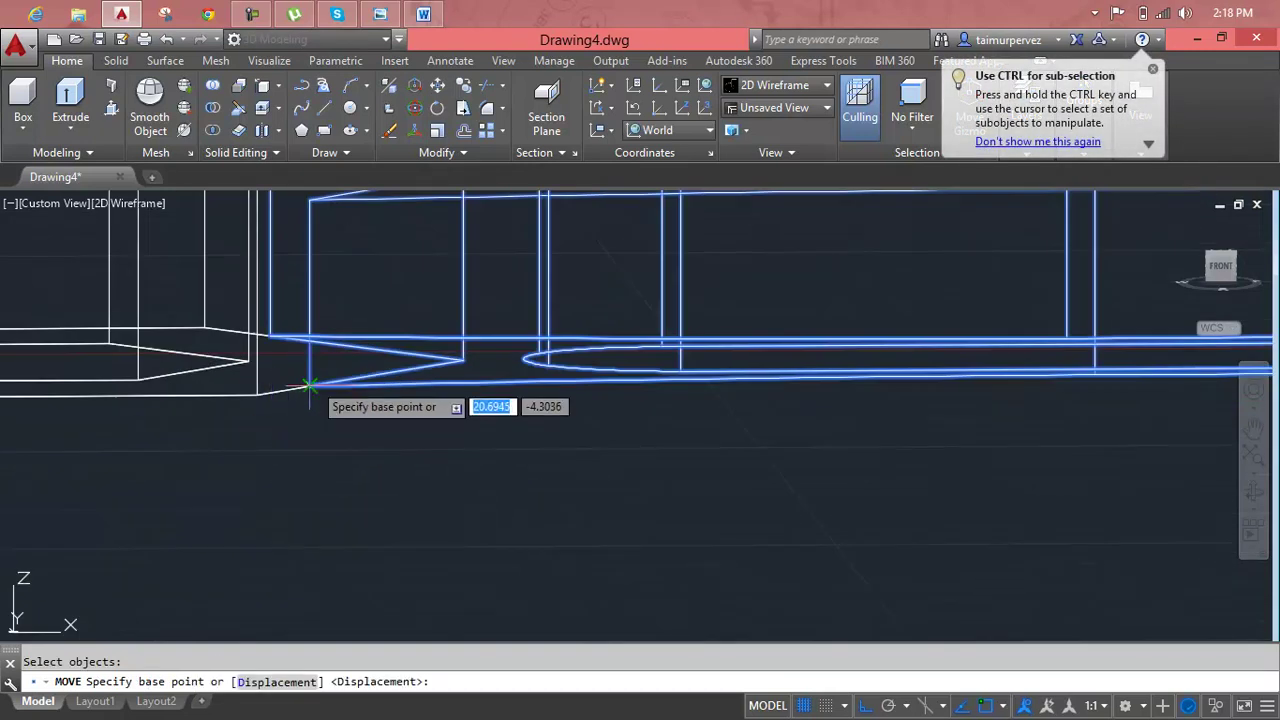
left_click(313, 383)
type("0.5")
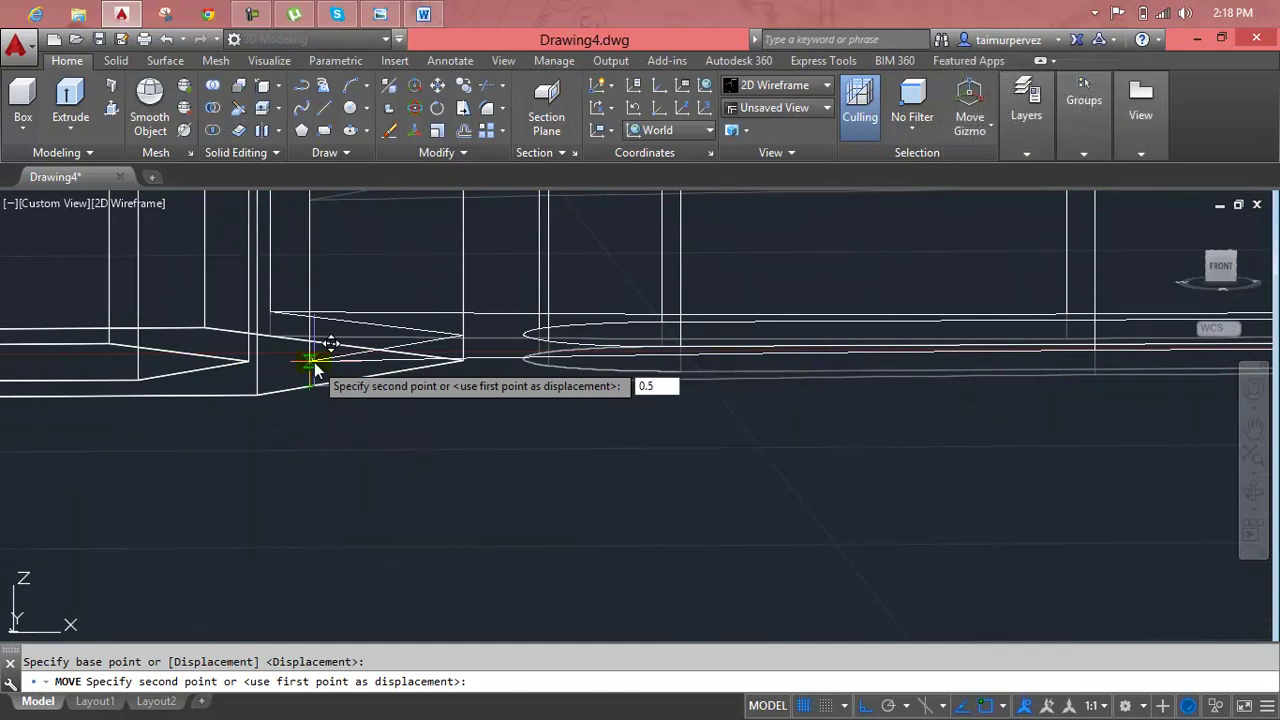
key("Return")
scroll(314, 361, "down", 5)
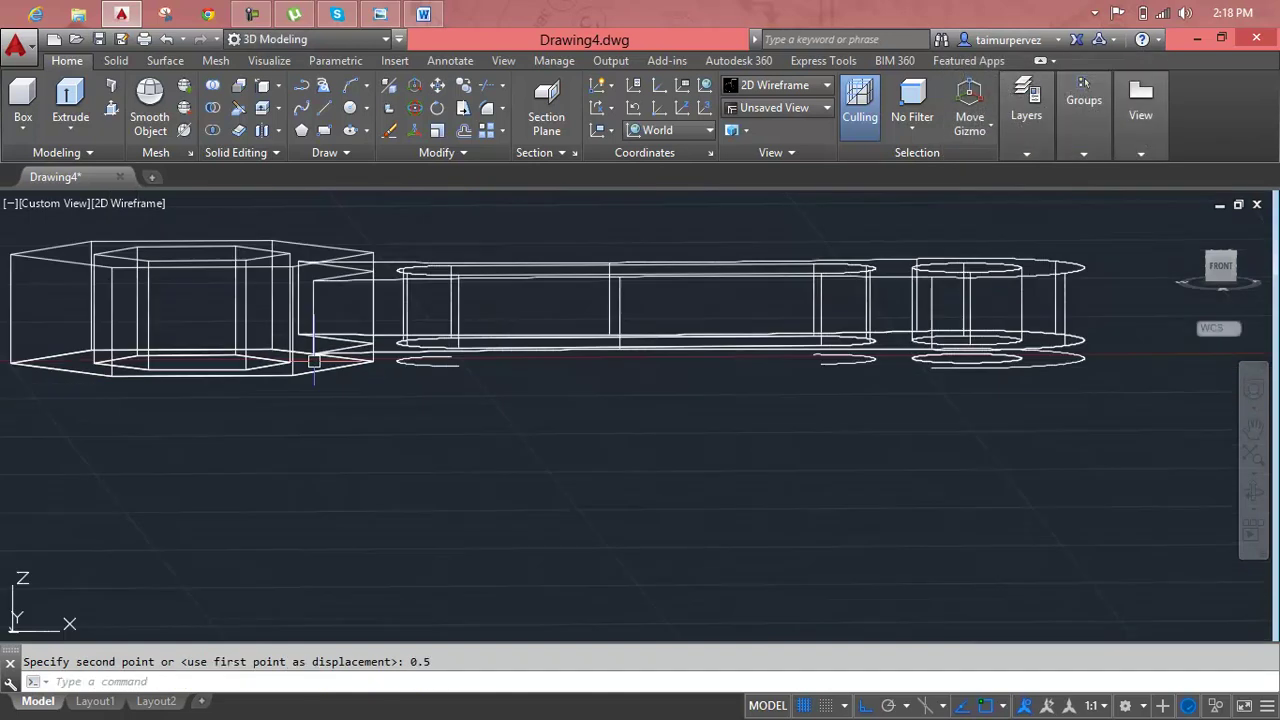
key("Escape")
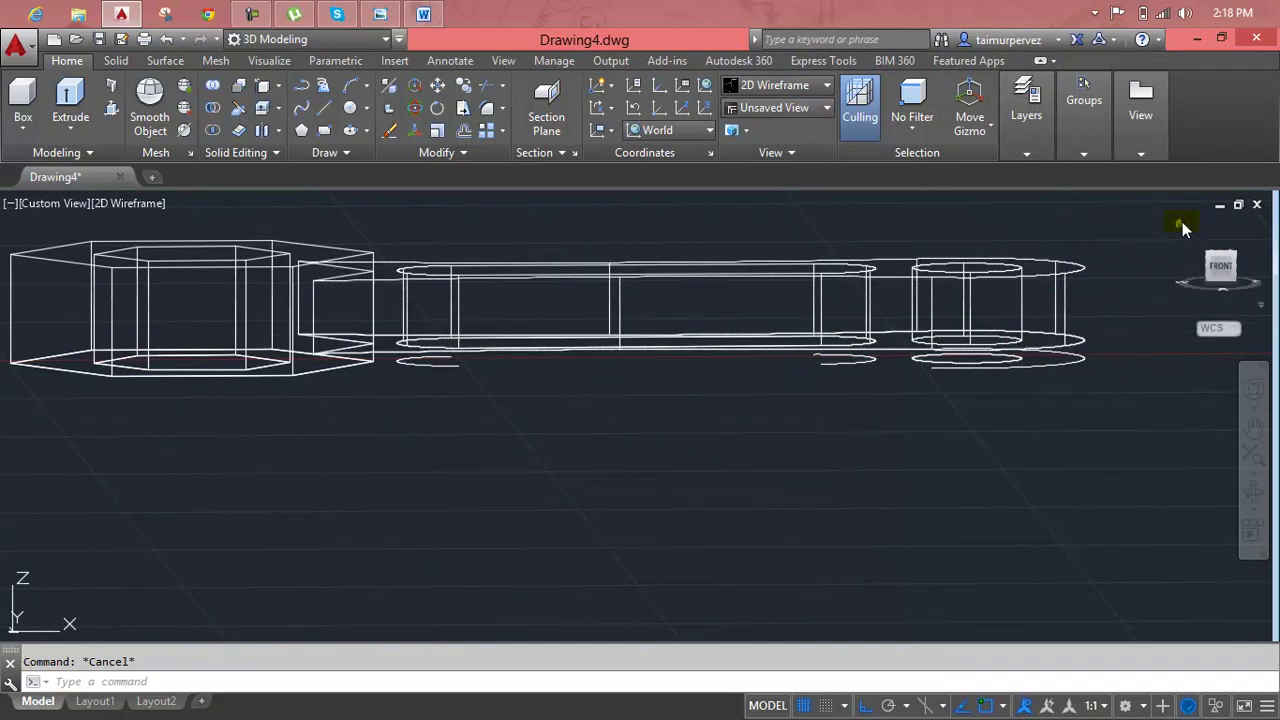
left_click(1181, 225)
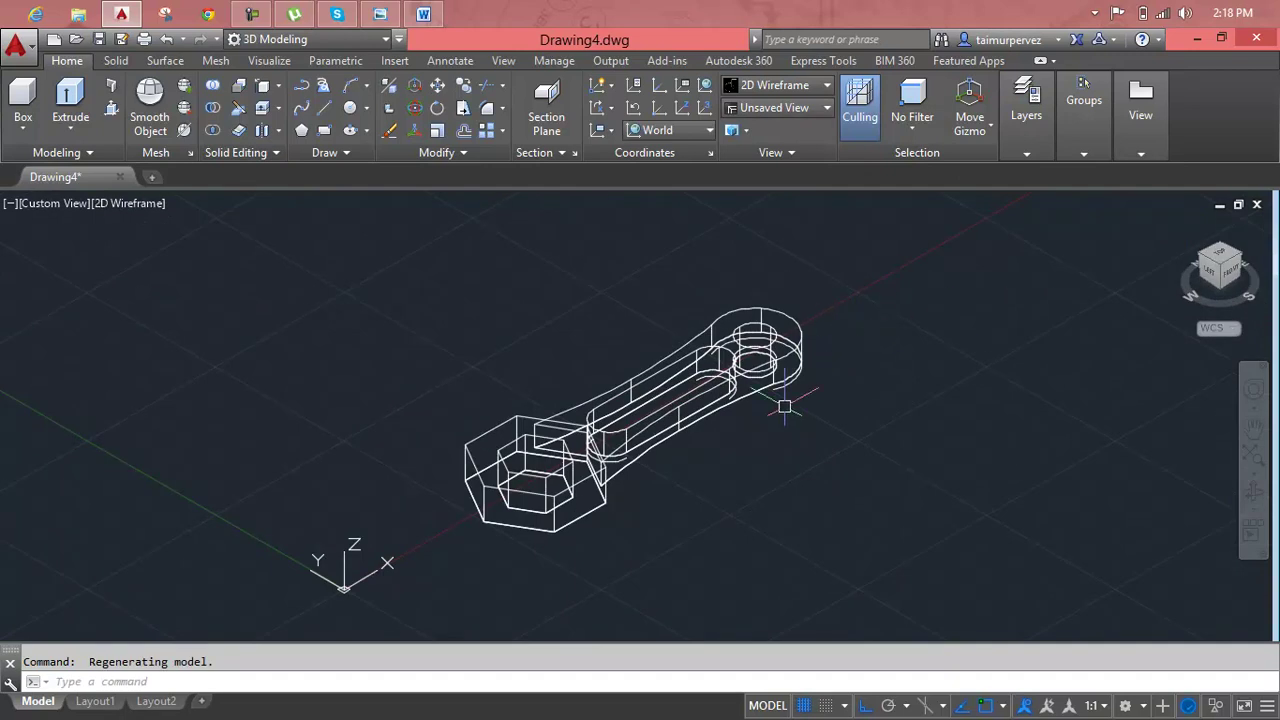
- Erase the leftover arc near the handle's neck
key("Escape")
scroll(785, 385, "up", 3)
key("Delete")
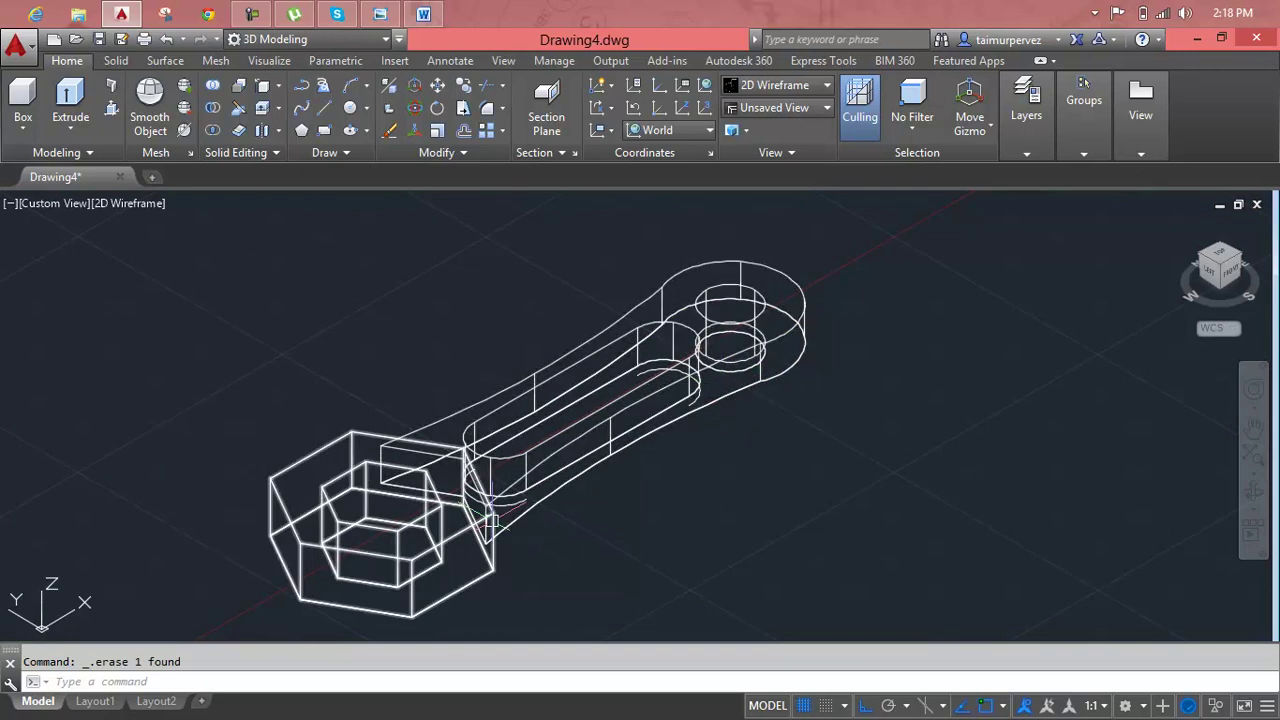
scroll(488, 514, "up", 4)
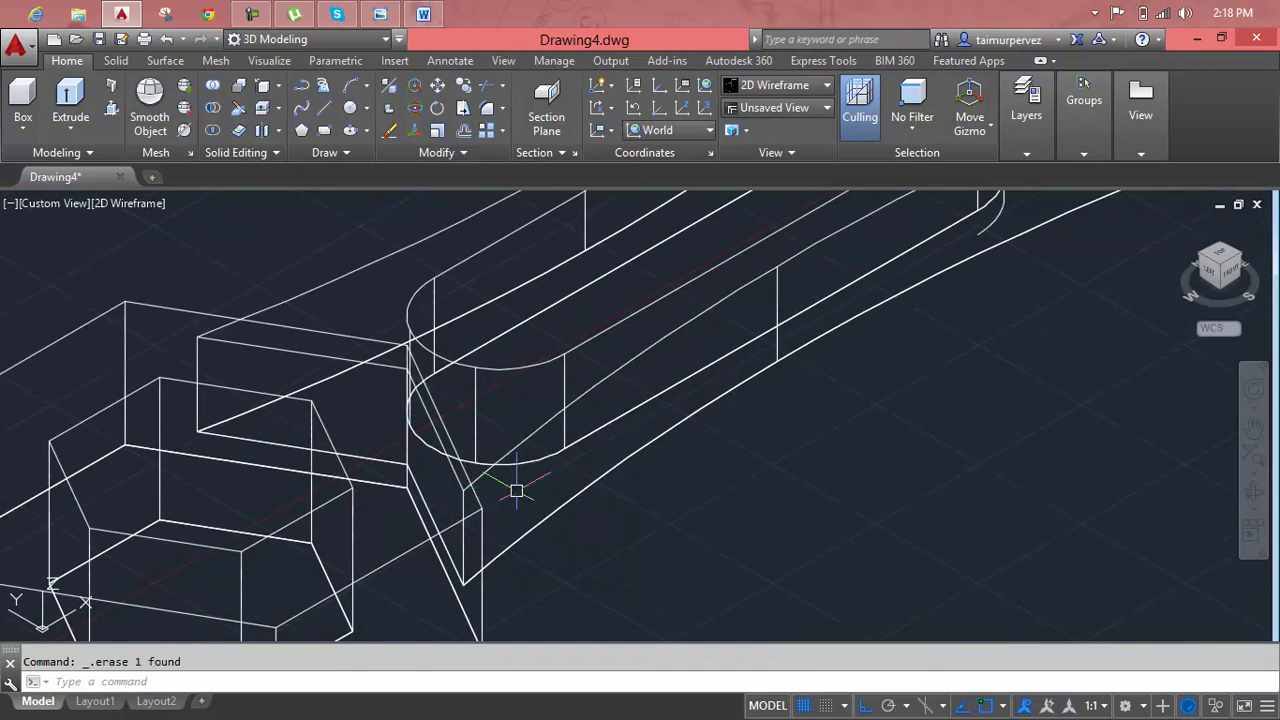
scroll(516, 491, "down", 4)
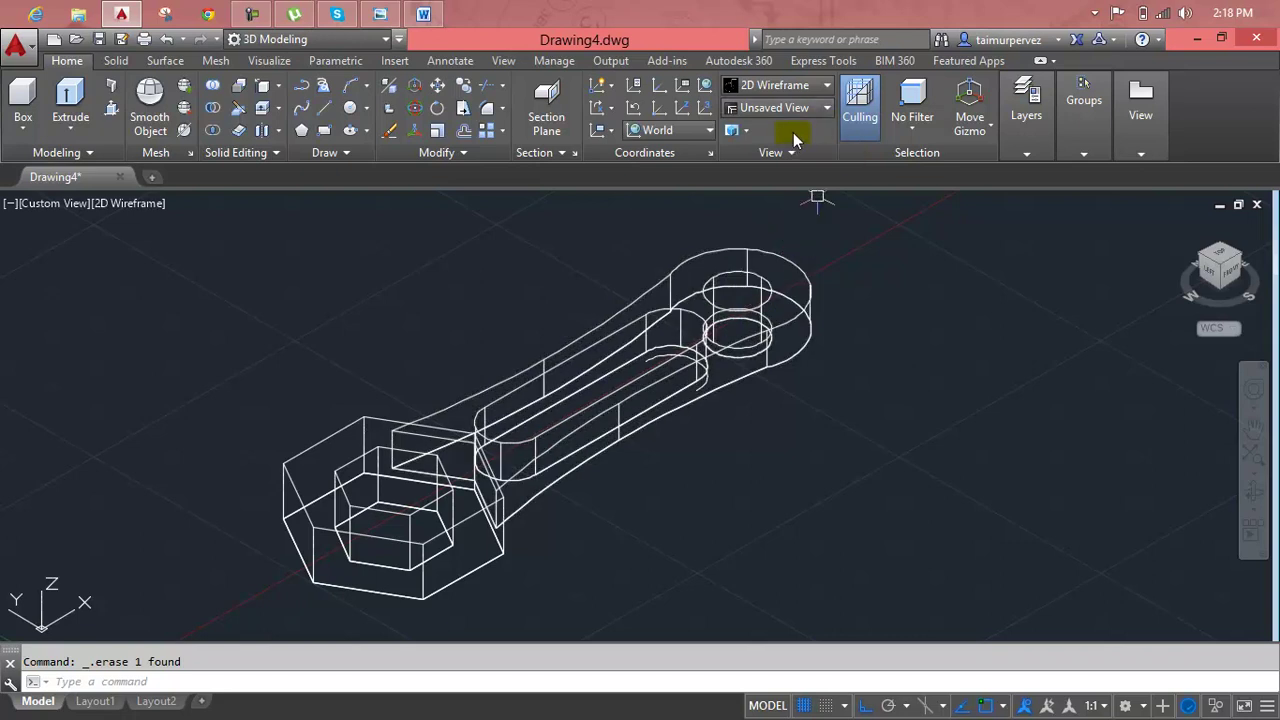
- Switch the visual style to Realistic
left_click(812, 86)
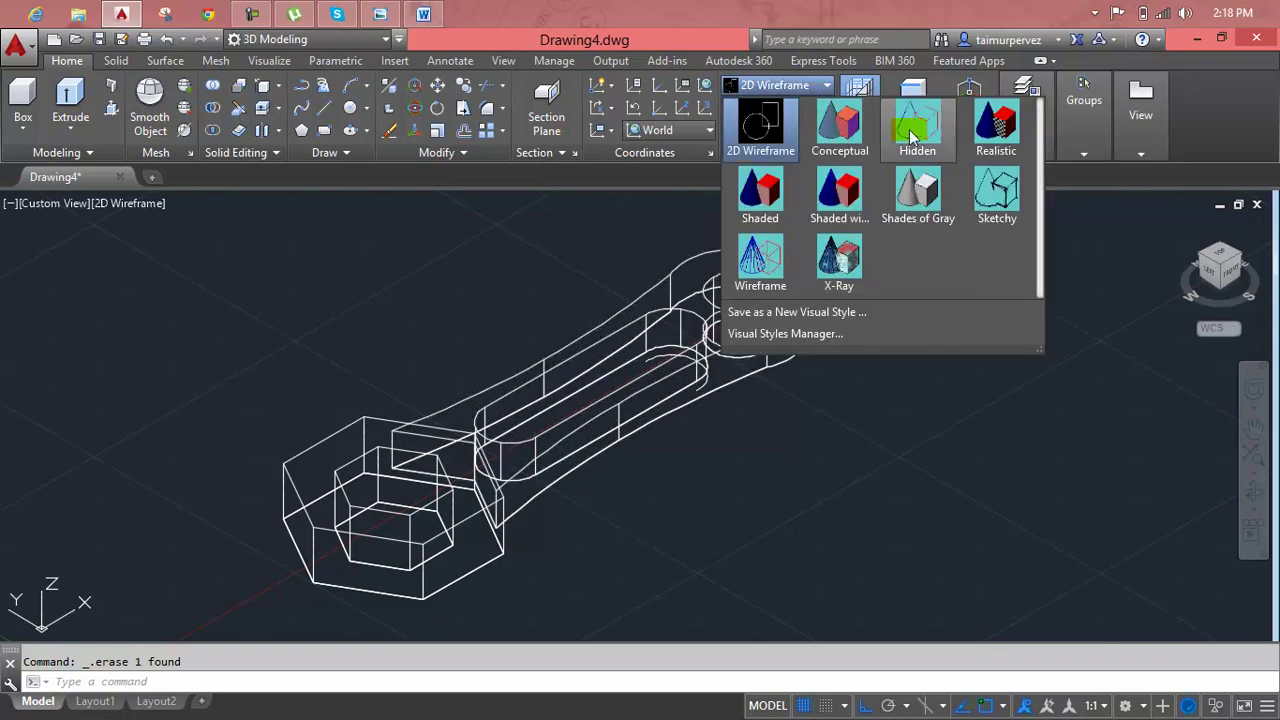
left_click(996, 125)
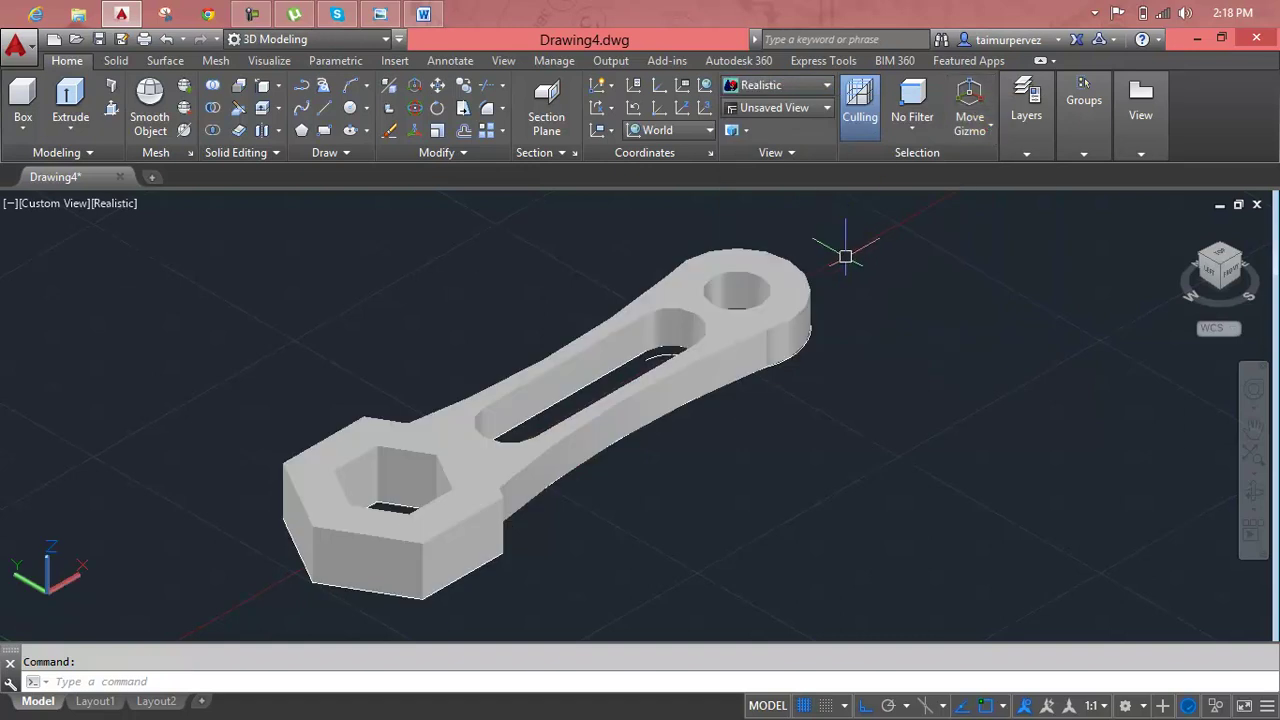
scroll(661, 357, "up", 2)
scroll(661, 357, "up", 2)
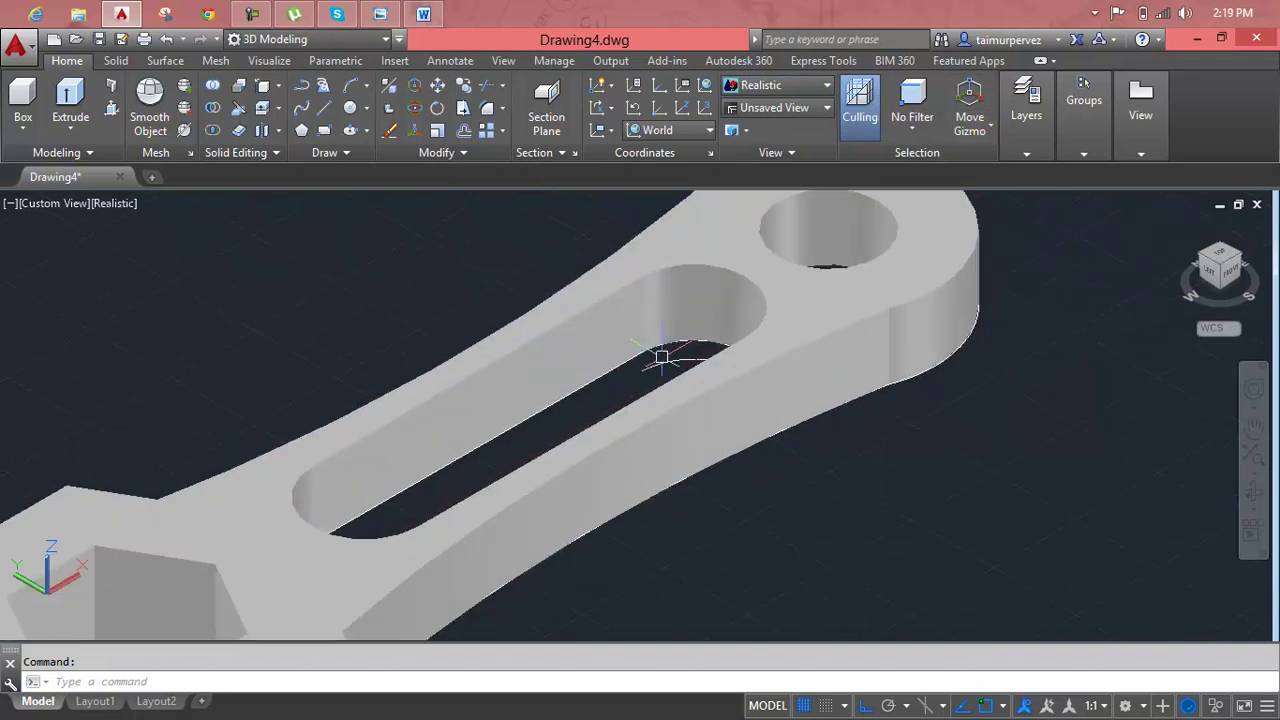
- Delete the stray edge inside the handle slot
left_click(661, 357)
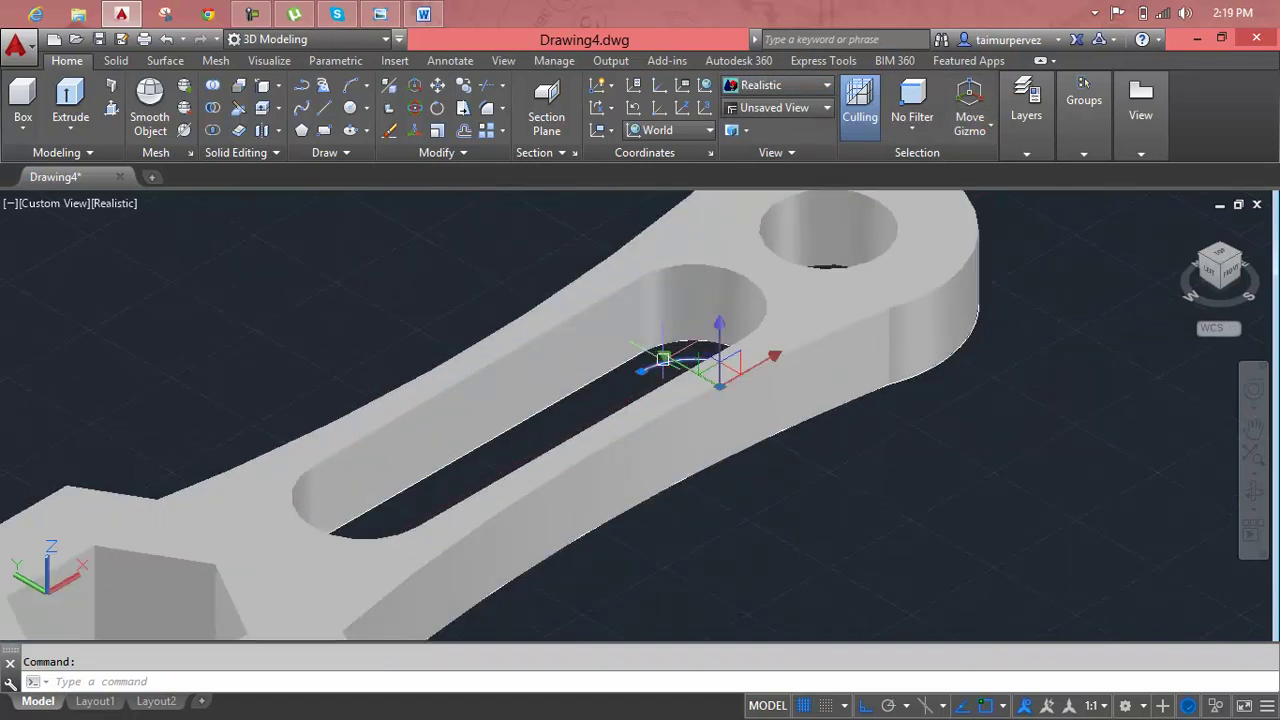
key("Delete")
scroll(661, 357, "down", 1)
scroll(661, 357, "down", 3)
mouse_move(706, 363)
middle_mouse_down("shift")
mouse_move(657, 494)
mouse_move(569, 466)
mouse_move(523, 357)
mouse_move(526, 283)
mouse_move(546, 406)
mouse_move(371, 386)
mouse_move(380, 429)
mouse_move(635, 412)
mouse_move(628, 400)
mouse_move(646, 449)
mouse_move(640, 440)
middle_mouse_up("shift")
scroll(631, 377, "up", 2)
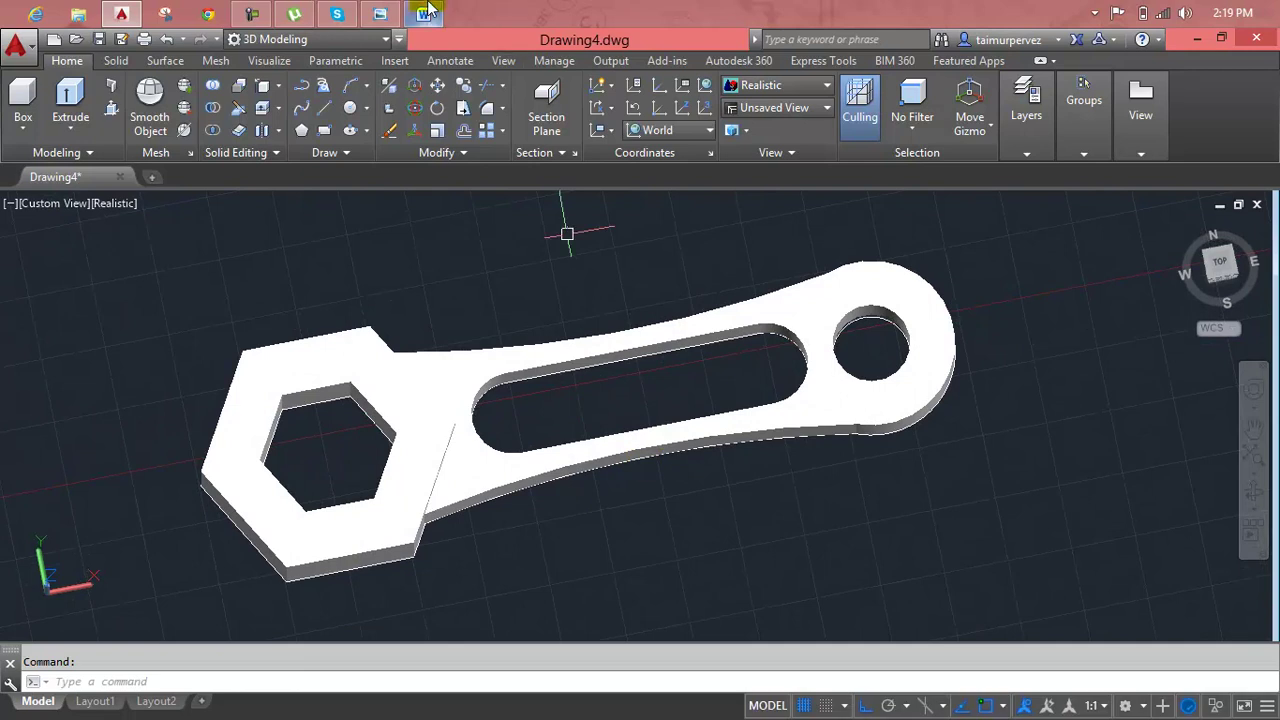